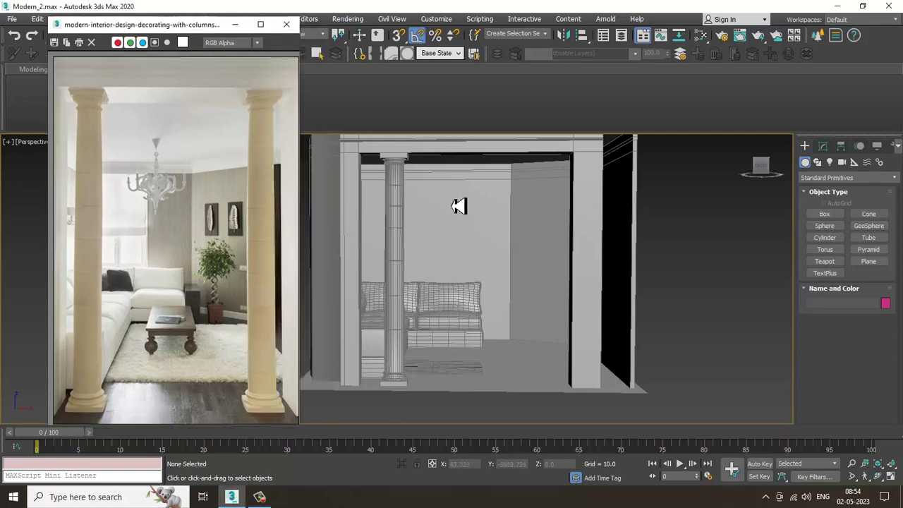
Select the three parts of the column and move them together slightly along X toward the nearest pillar
scroll(459, 205, "up", 8)
scroll(479, 204, "down", 5)
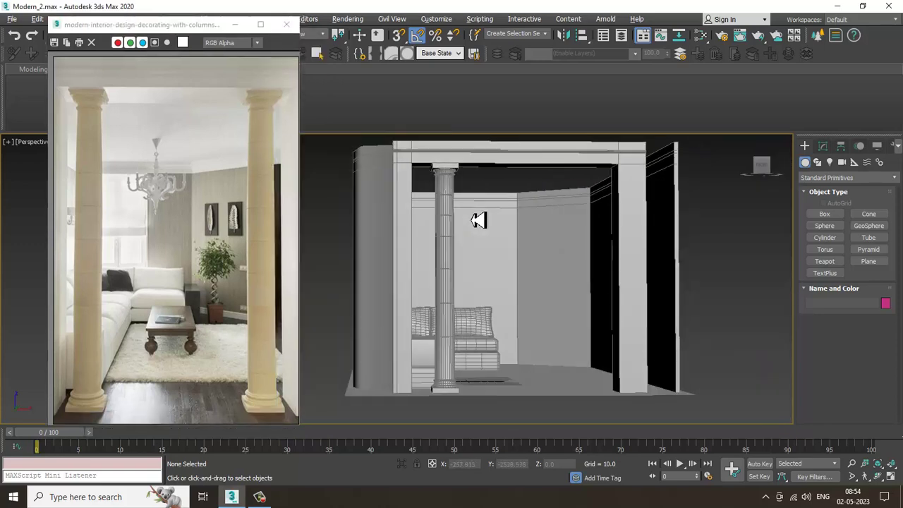
scroll(452, 163, "up", 6)
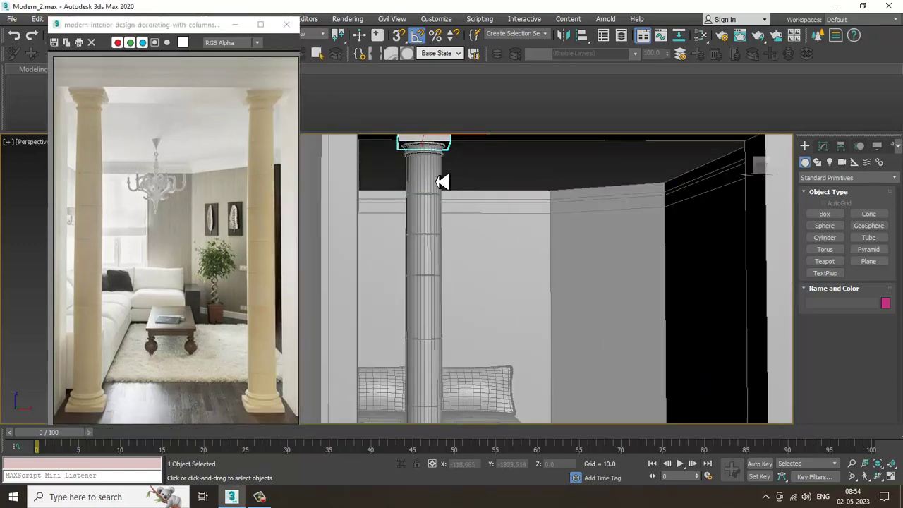
left_click(441, 182, "ctrl")
scroll(462, 232, "down", 6)
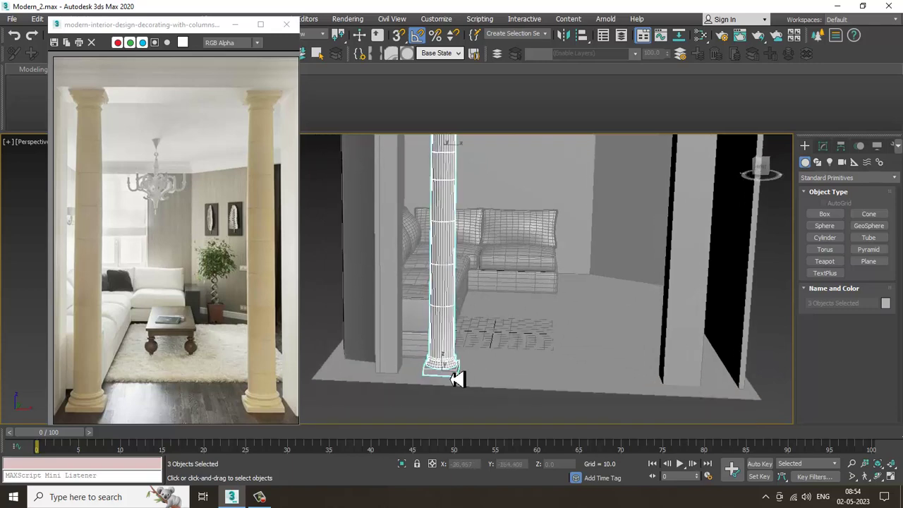
key("w")
scroll(461, 282, "up", 2)
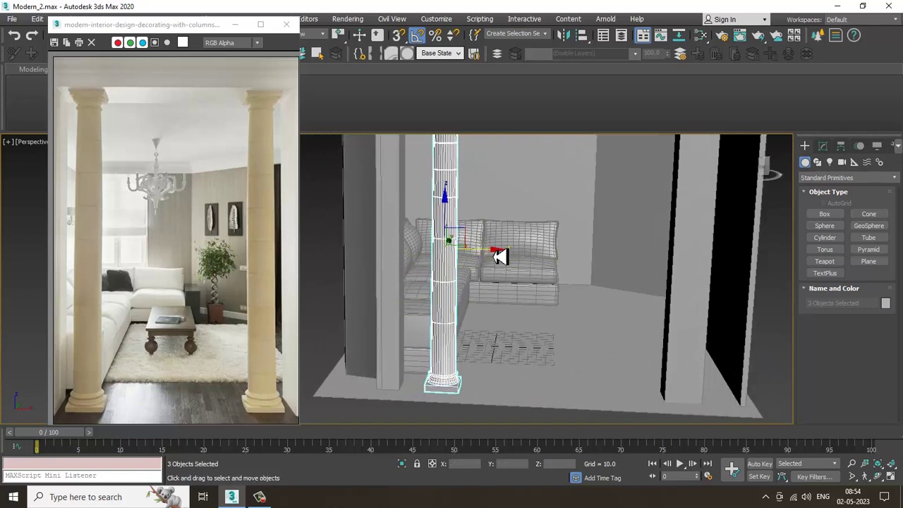
left_click_drag(499, 256, 490, 253)
middle_click_drag(542, 272, 573, 254, "alt")
middle_click_drag(573, 255, 548, 265)
scroll(536, 278, "down", 2)
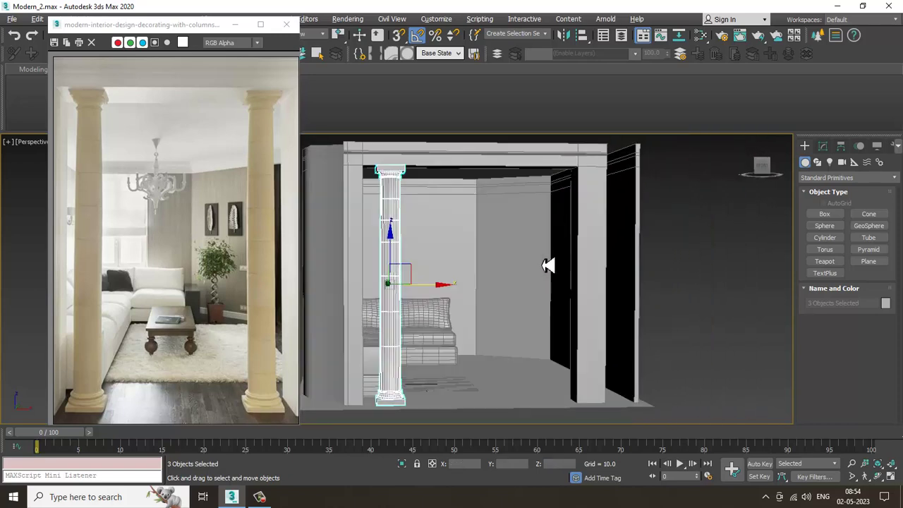
Create a thin chamfer box as a rug on the floor beside the sofa, about 295 long, 242 wide and 2 high
scroll(548, 266, "up", 3)
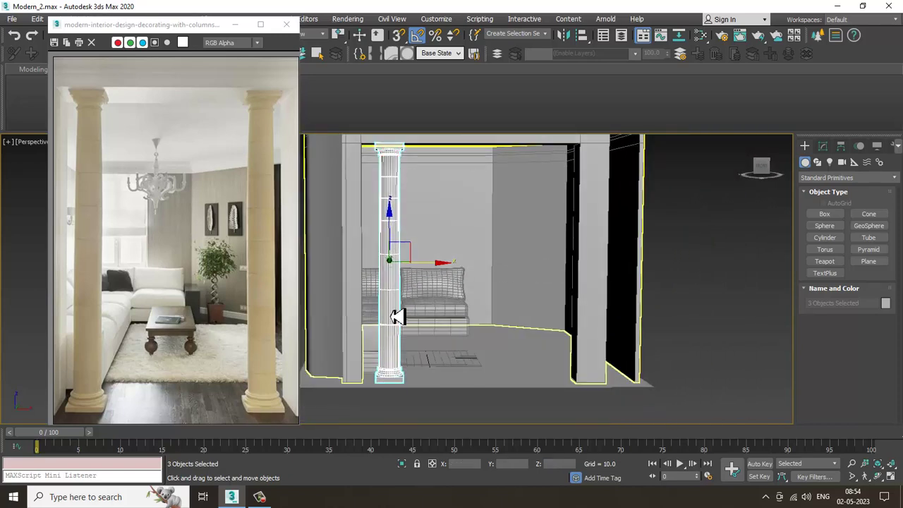
scroll(520, 315, "up", 3)
middle_click_drag(522, 314, 522, 331, "alt")
middle_click_drag(522, 331, 525, 300)
scroll(552, 266, "down", 1)
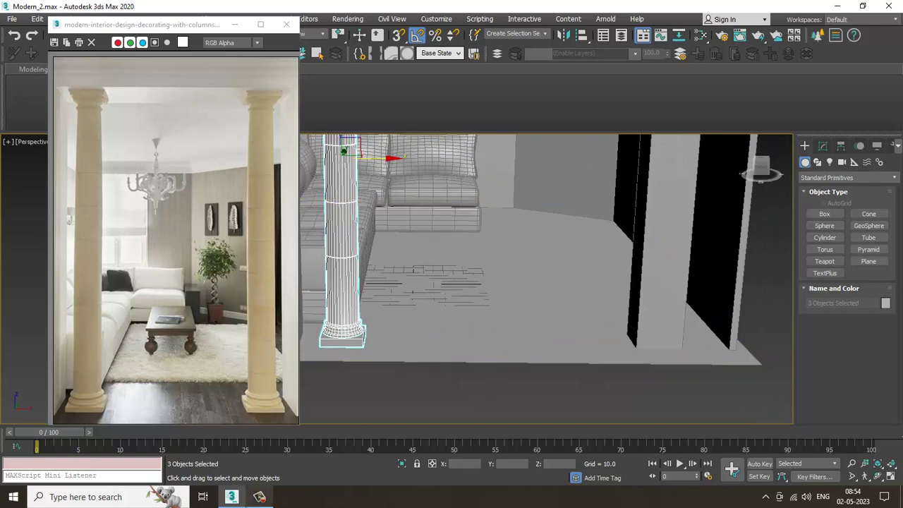
left_click(264, 499)
left_click(264, 500)
middle_click_drag(556, 240, 546, 264, "alt")
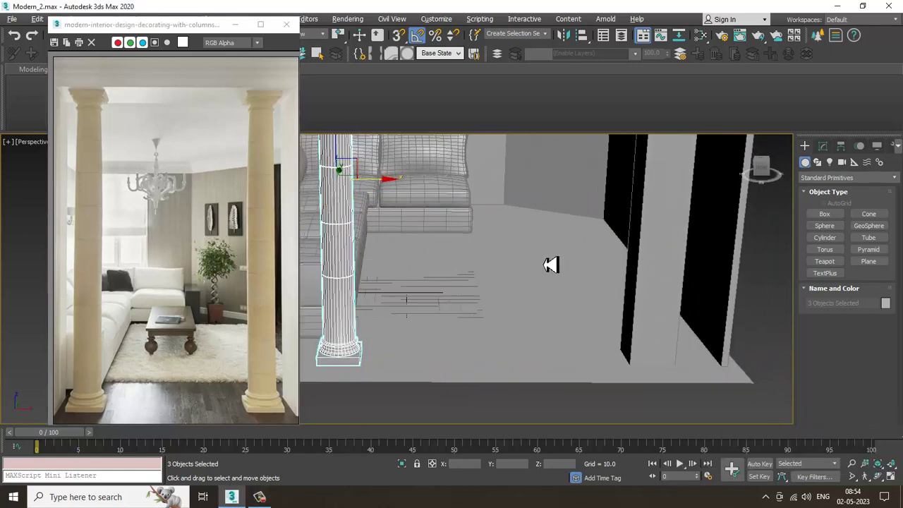
left_click(836, 178)
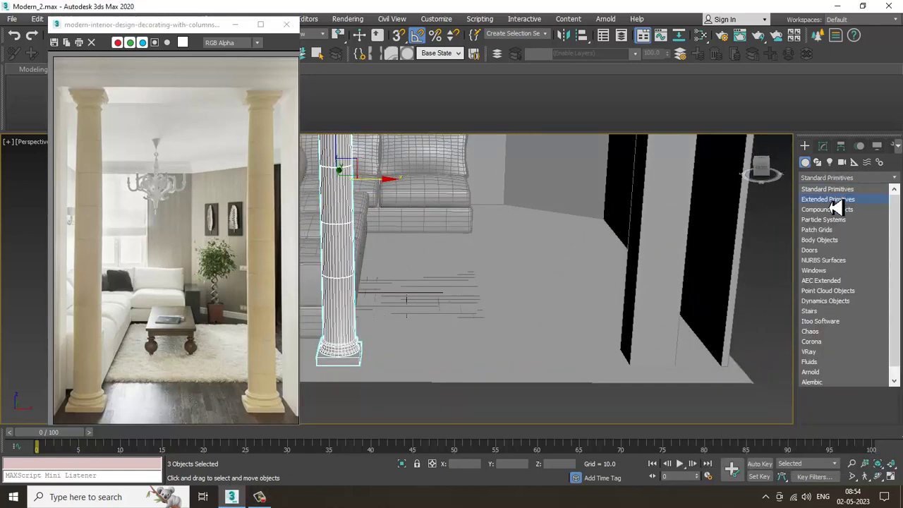
left_click(833, 200)
left_click(824, 226)
middle_click_drag(484, 264, 461, 273, "alt")
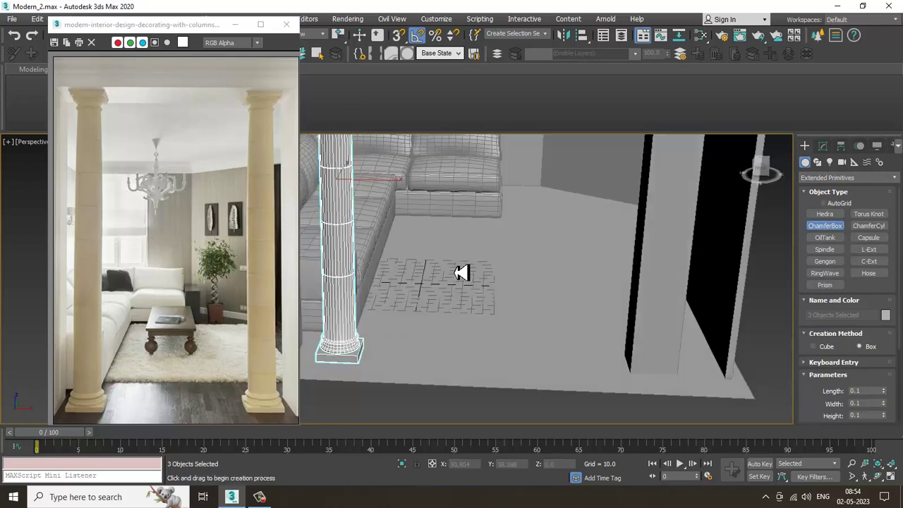
left_click_drag(406, 225, 656, 335)
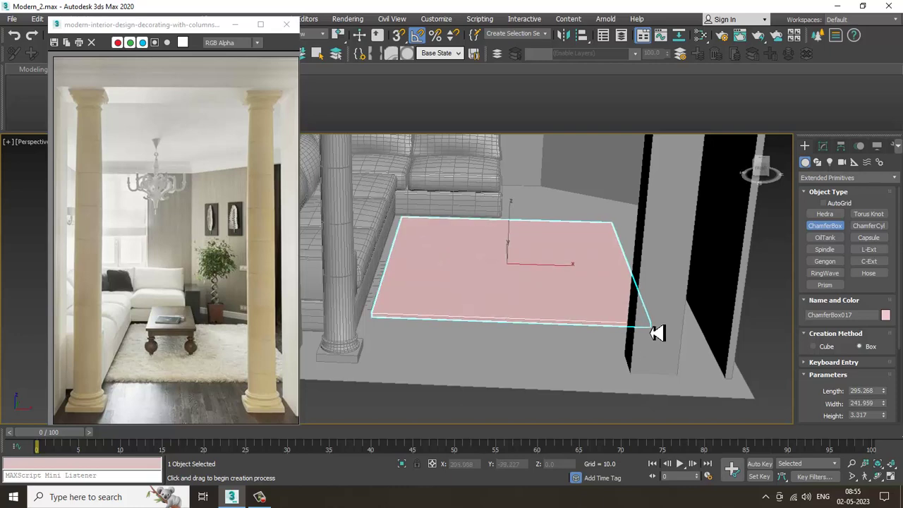
left_click(653, 328)
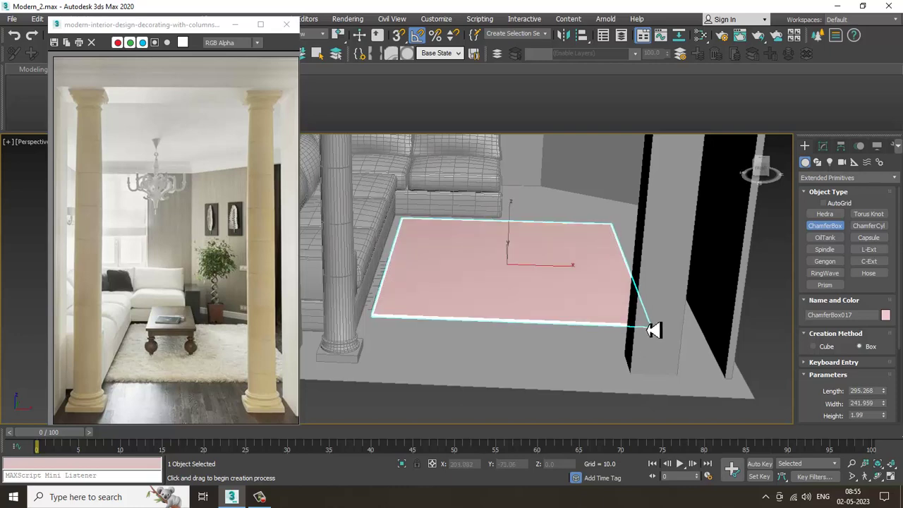
right_click(653, 329)
Set the rug's fillet to about 0.8, its height to about 1.05 and its width to about 259
middle_click_drag(652, 329, 557, 282, "alt")
left_click(822, 147)
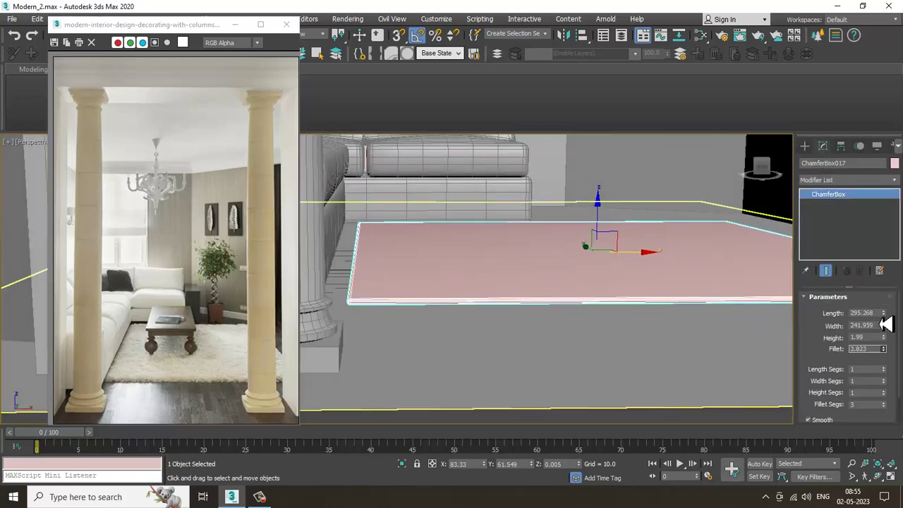
mouse_move(887, 367)
left_mouse_down()
mouse_move(892, 357)
mouse_move(892, 377)
mouse_move(892, 346)
mouse_move(897, 369)
left_mouse_up()
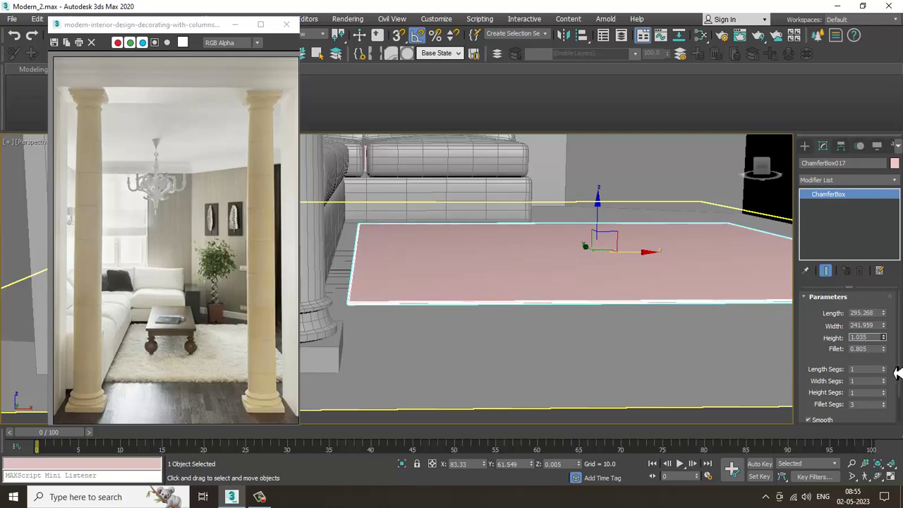
middle_click_drag(635, 296, 605, 317, "alt")
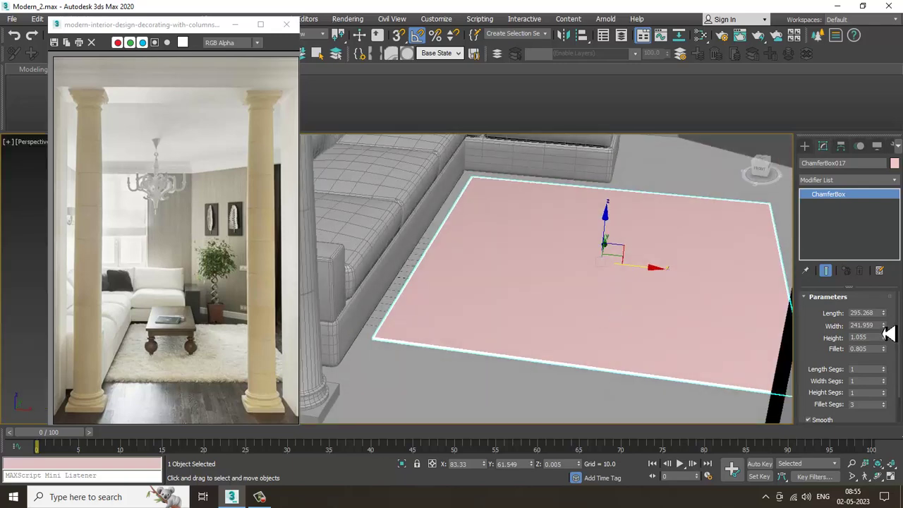
left_click_drag(887, 333, 887, 328)
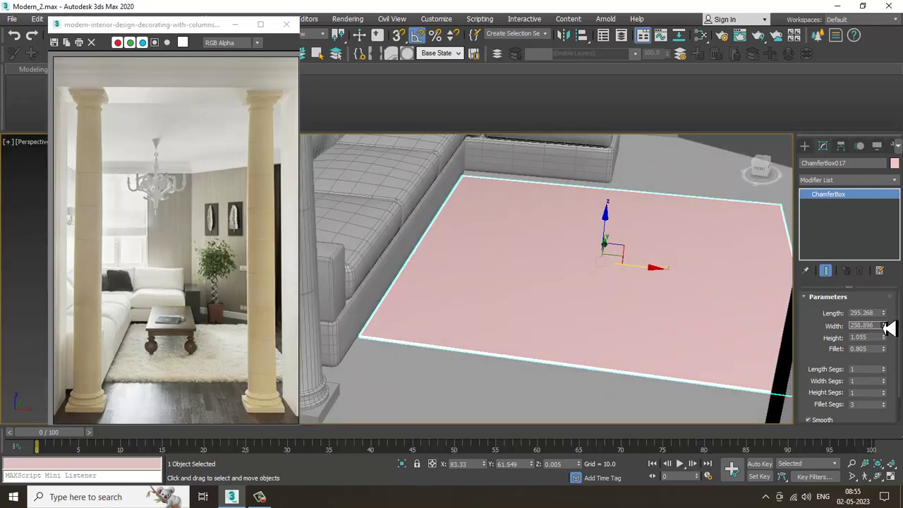
Select the wall's vertices at the corner between the angled wall and the dark side wall, and move them along Y to about 255.8
middle_click_drag(670, 271, 594, 304, "alt")
scroll(665, 276, "down", 3)
scroll(651, 280, "down", 3)
scroll(605, 305, "up", 3)
scroll(605, 304, "up", 10)
scroll(585, 323, "down", 2)
scroll(598, 322, "down", 4)
middle_click_drag(524, 288, 510, 301, "alt")
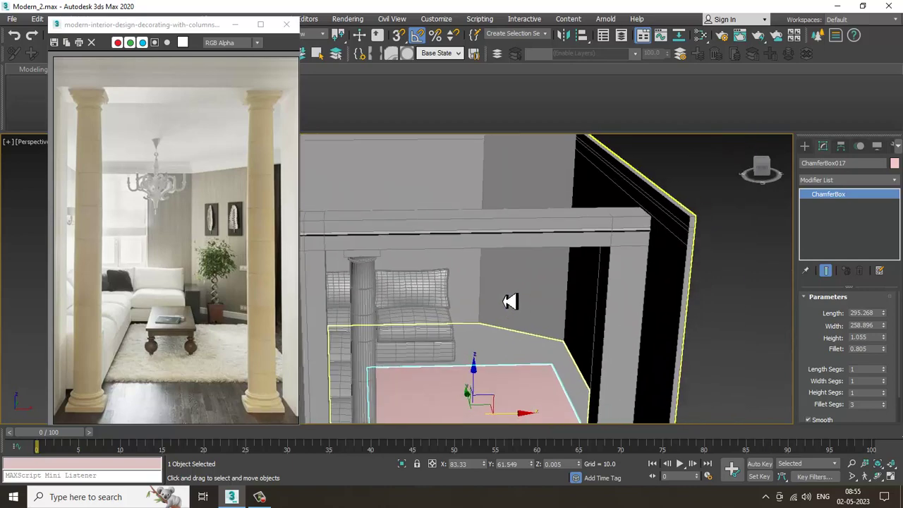
left_click(538, 218)
mouse_move(537, 219)
middle_mouse_down("alt")
mouse_move(503, 260)
mouse_move(528, 282)
mouse_move(499, 297)
mouse_move(506, 232)
mouse_move(519, 312)
mouse_move(486, 224)
middle_mouse_up("alt")
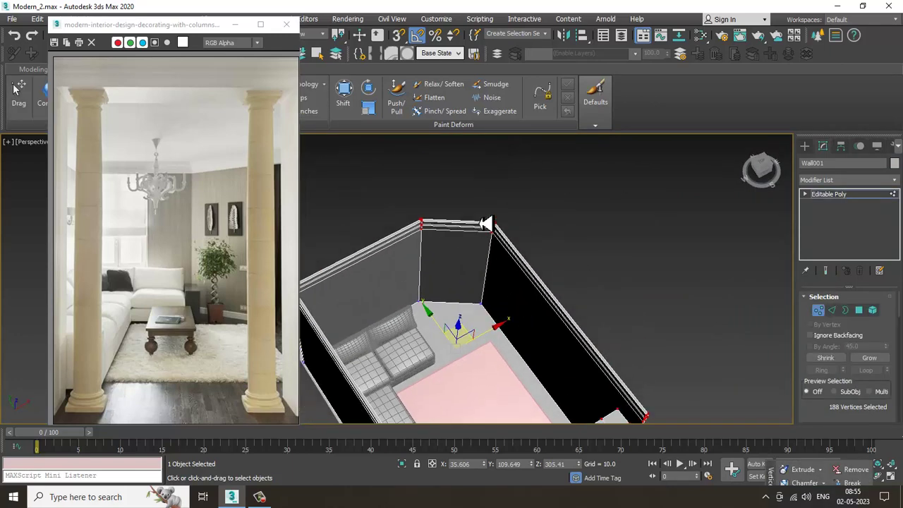
left_click_drag(519, 286, 521, 288)
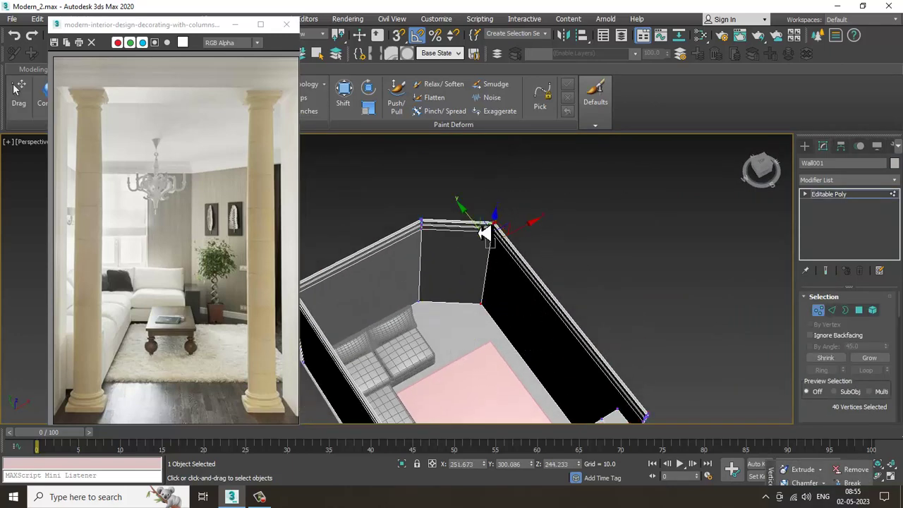
left_click_drag(483, 233, 494, 241)
mouse_move(520, 254)
middle_mouse_down("alt")
mouse_move(480, 286)
mouse_move(489, 292)
mouse_move(542, 250)
mouse_move(550, 215)
mouse_move(528, 283)
mouse_move(567, 262)
mouse_move(530, 263)
mouse_move(520, 308)
mouse_move(513, 245)
middle_mouse_up("alt")
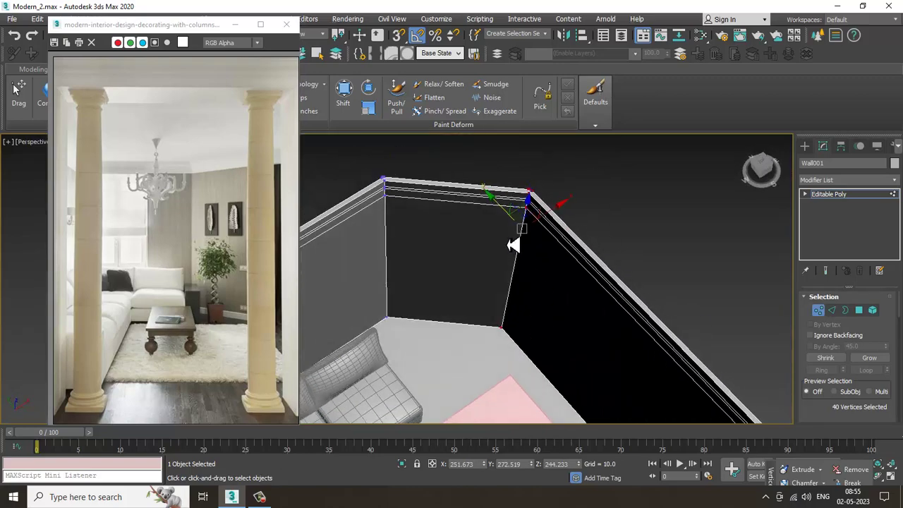
left_click_drag(512, 222, 532, 235)
Draw a thin box on the angled wall with AutoGrid enabled, about 73 long, 46 wide and 1.5 high
scroll(532, 234, "down", 3)
mouse_move(536, 235)
middle_mouse_down("alt")
mouse_move(554, 237)
mouse_move(546, 222)
middle_mouse_up("alt")
scroll(493, 244, "up", 3)
middle_click_drag(494, 245, 877, 165, "alt")
scroll(497, 249, "up", 3)
scroll(498, 248, "down", 3)
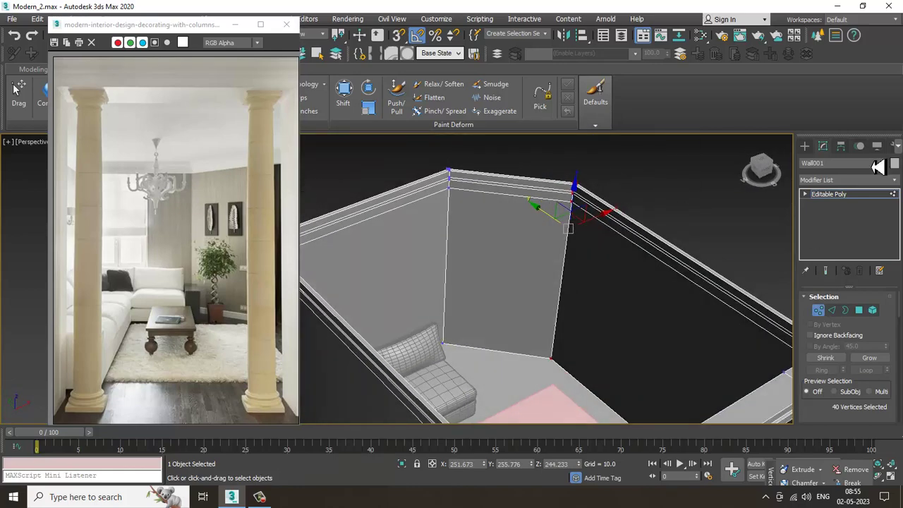
left_click(805, 146)
scroll(648, 261, "up", 3)
middle_click_drag(656, 264, 646, 279, "alt")
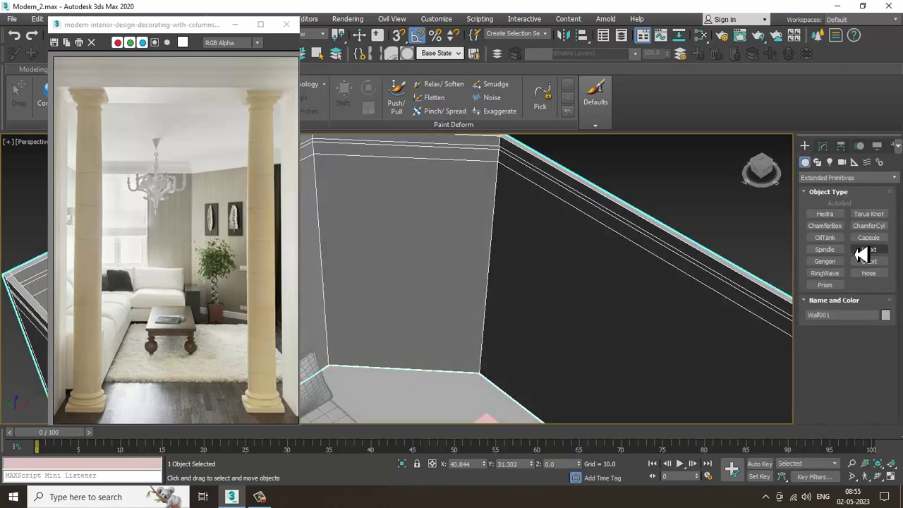
left_click(822, 179)
left_click(825, 185)
left_click(824, 213)
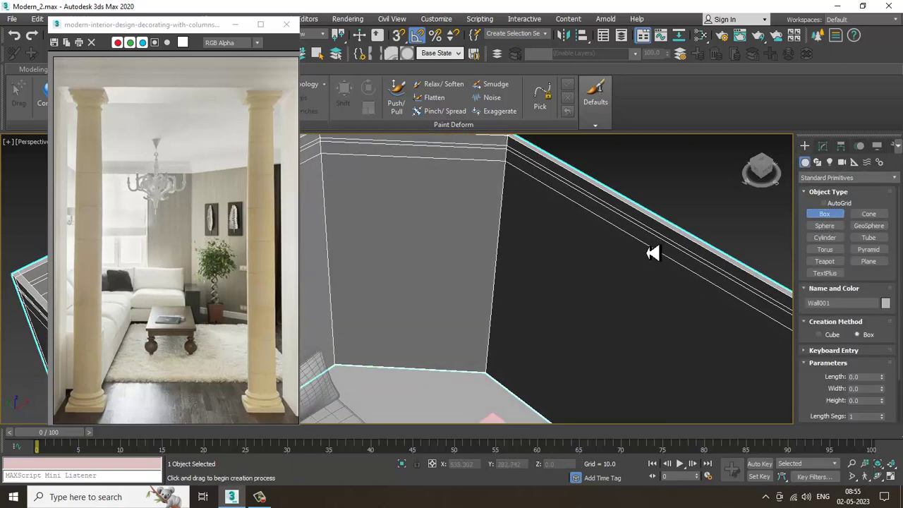
middle_click_drag(653, 252, 712, 245)
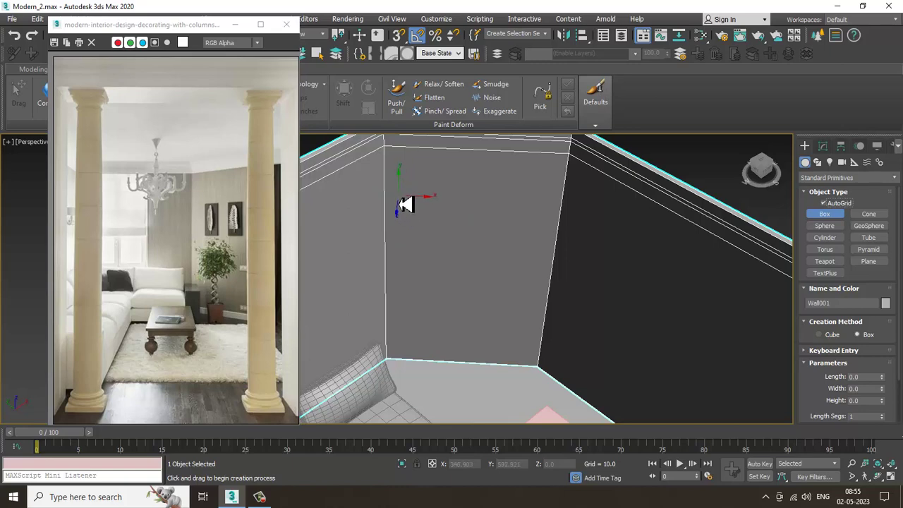
mouse_move(398, 197)
left_mouse_down()
mouse_move(428, 246)
mouse_move(451, 263)
left_mouse_up()
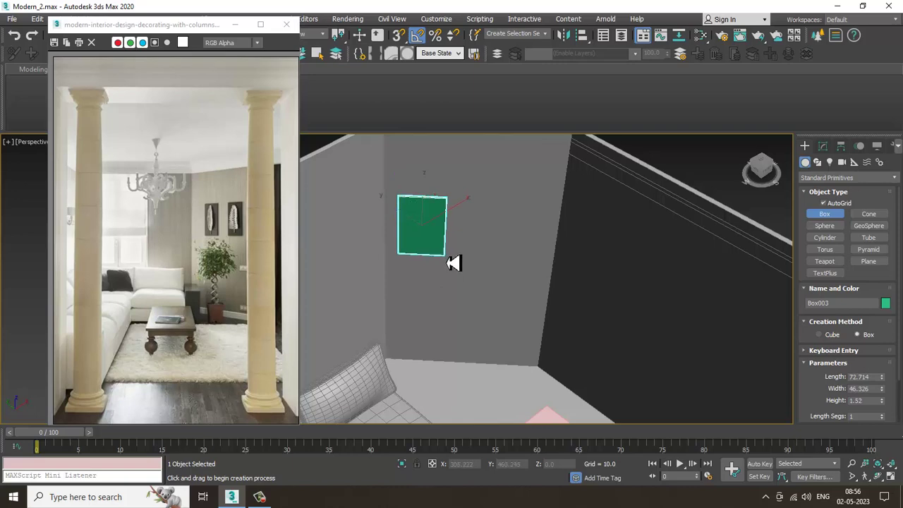
Switch the reference coordinate system to Local and nudge the wall box along its own Z axis
middle_click_drag(449, 263, 429, 283, "alt")
right_click(461, 234)
left_click(322, 34)
left_click(315, 82)
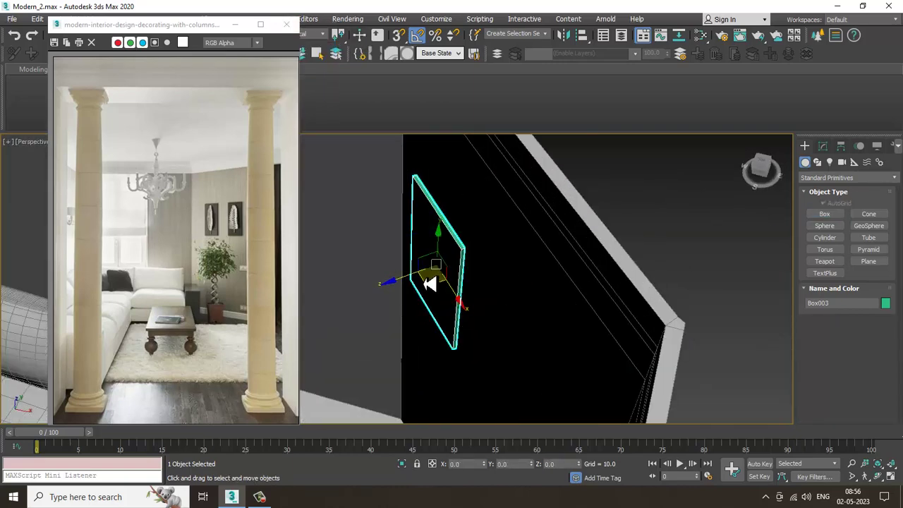
left_click_drag(409, 282, 408, 285)
mouse_move(407, 286)
middle_mouse_down("alt")
mouse_move(447, 272)
mouse_move(518, 276)
mouse_move(544, 247)
mouse_move(564, 244)
middle_mouse_up("alt")
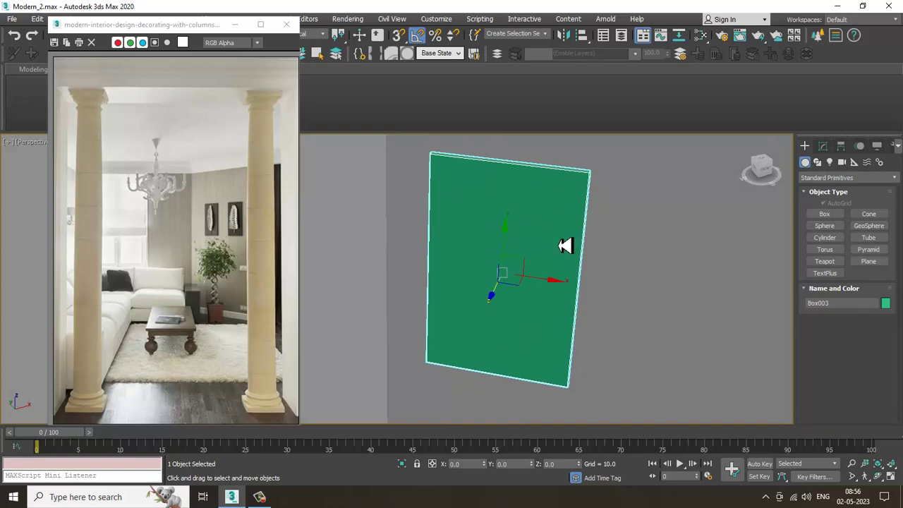
Convert the box on the angled wall to an editable poly
middle_click_drag(568, 276, 571, 262)
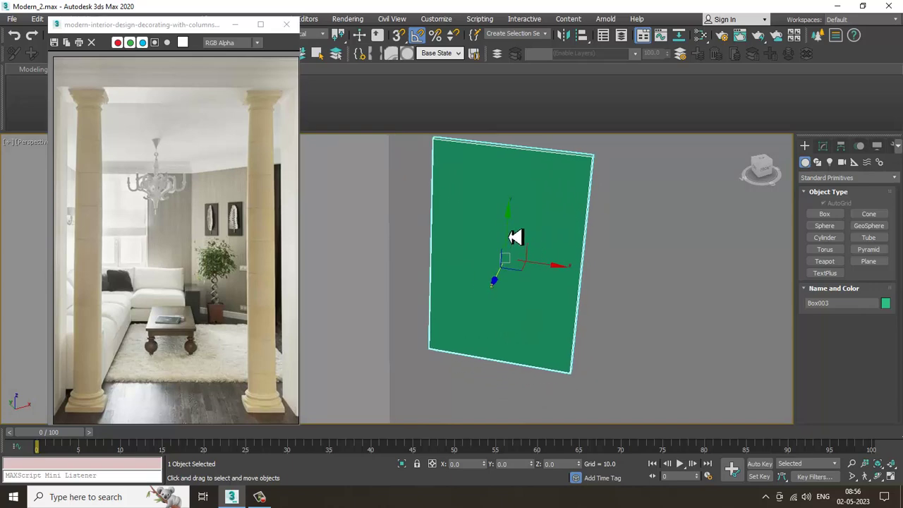
right_click(503, 185)
mouse_move(553, 302)
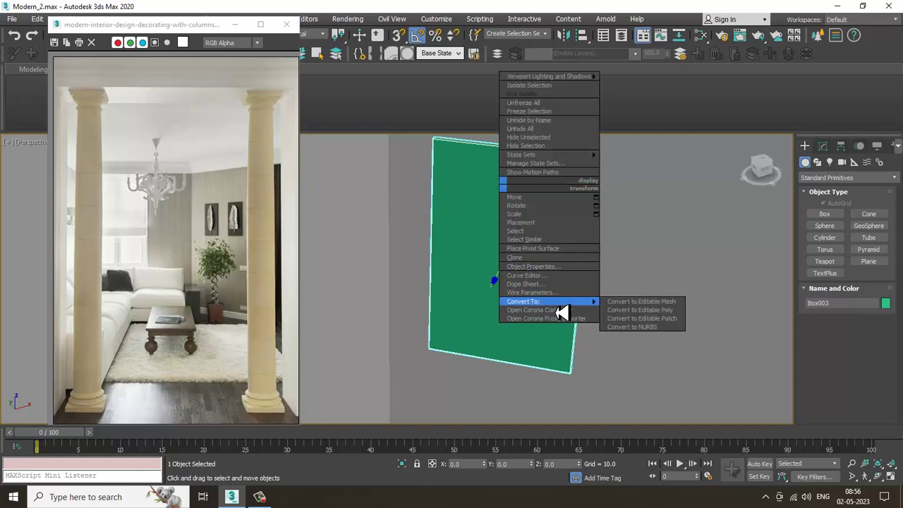
left_click(663, 310)
middle_click_drag(594, 275, 630, 296, "alt")
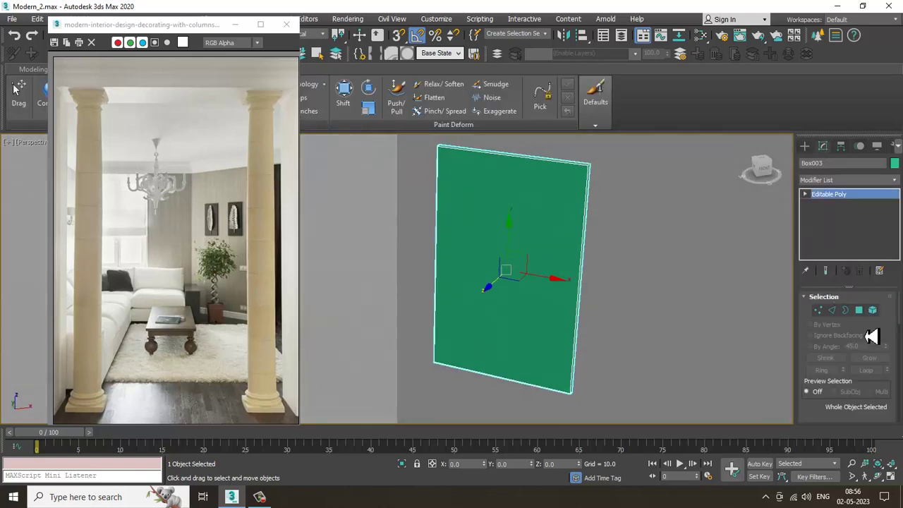
Inset the wall box's front polygon by 1.945 to form a picture-frame border
key("4")
left_click(567, 245)
scroll(847, 381, "down", 4)
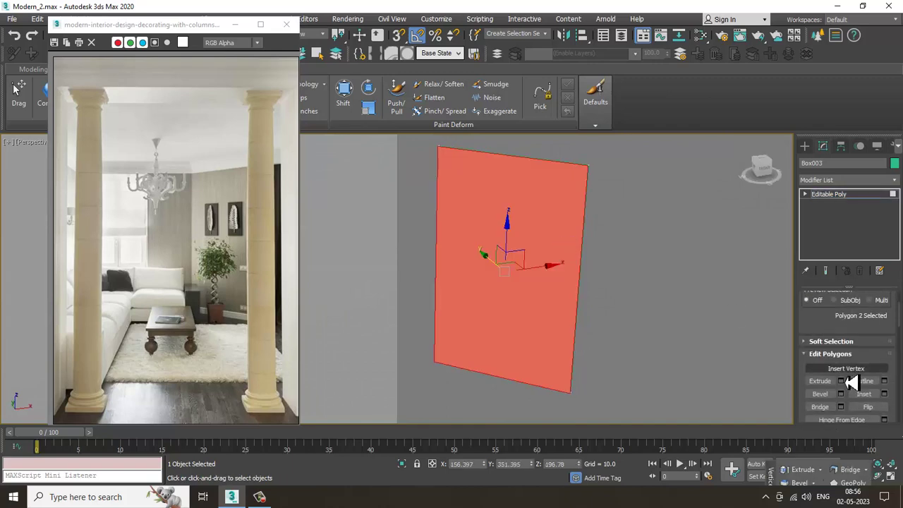
left_click(884, 394)
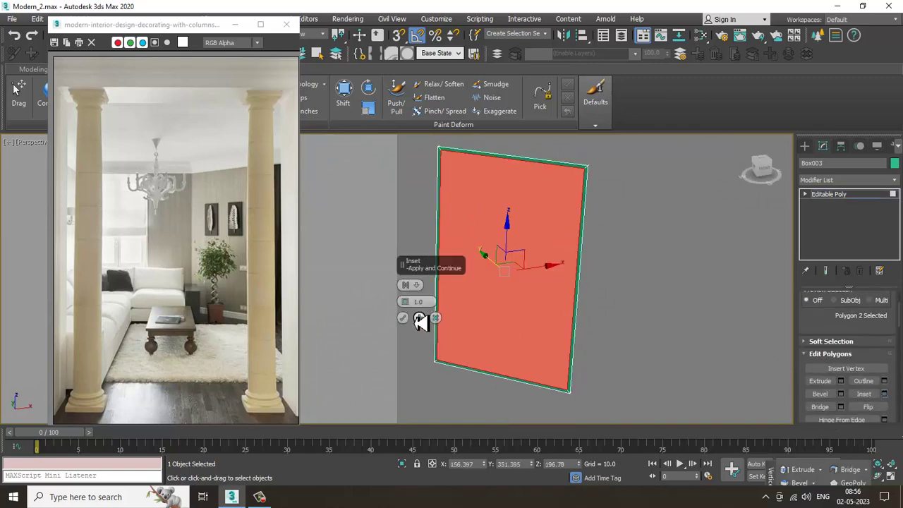
left_click_drag(405, 301, 404, 294)
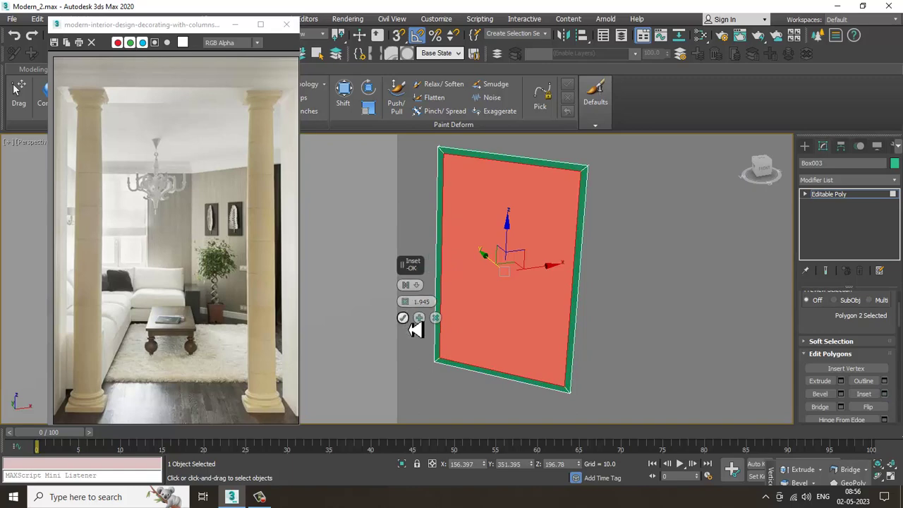
left_click(404, 320)
scroll(216, 243, "up", 3)
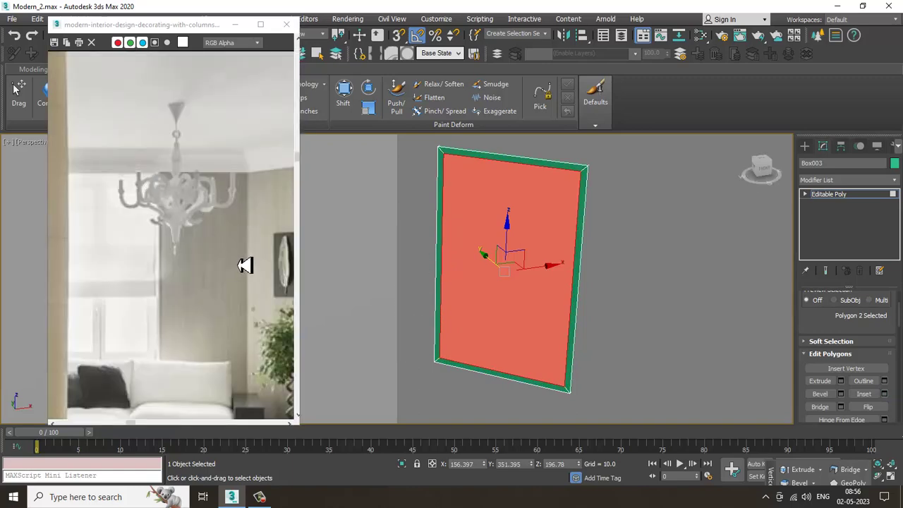
scroll(131, 223, "down", 3)
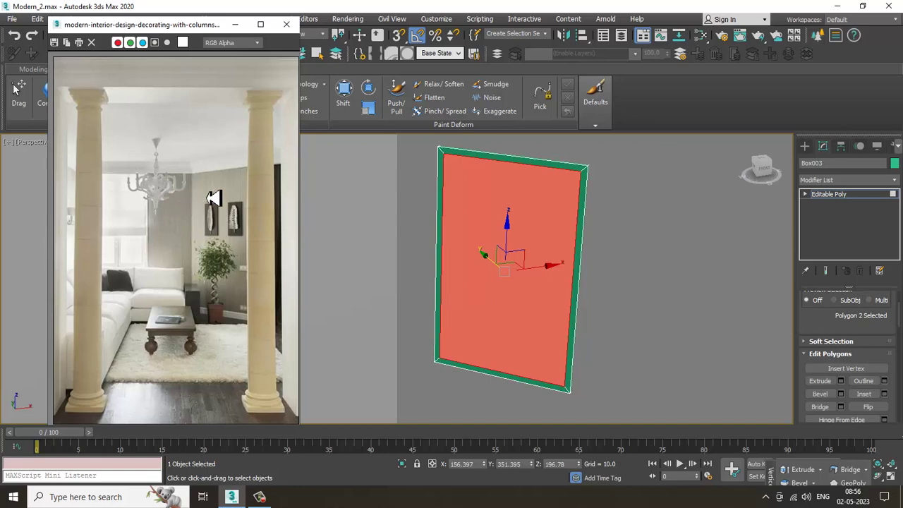
Enlarge the reference photo around the two framed leaf pictures on the angled wall and compare them with the modelled frame
scroll(209, 220, "up", 3)
left_click_drag(214, 225, 117, 135)
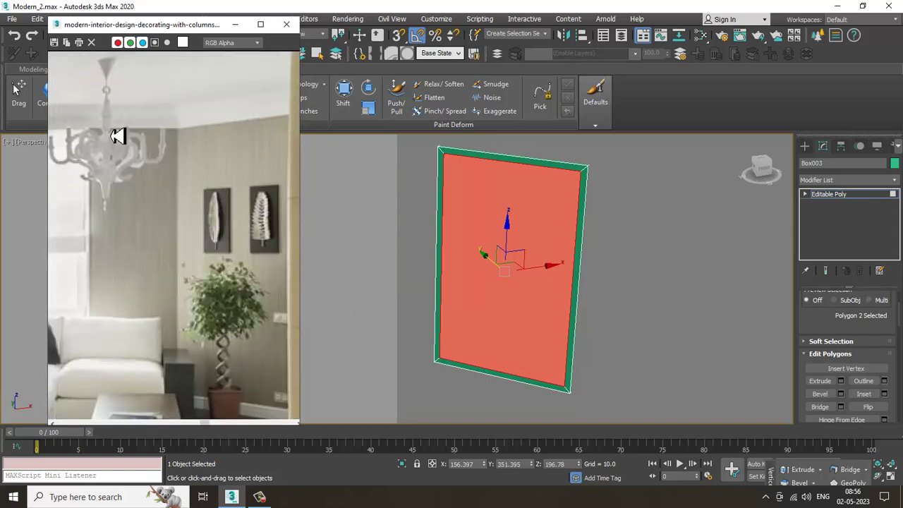
left_click_drag(130, 171, 127, 160)
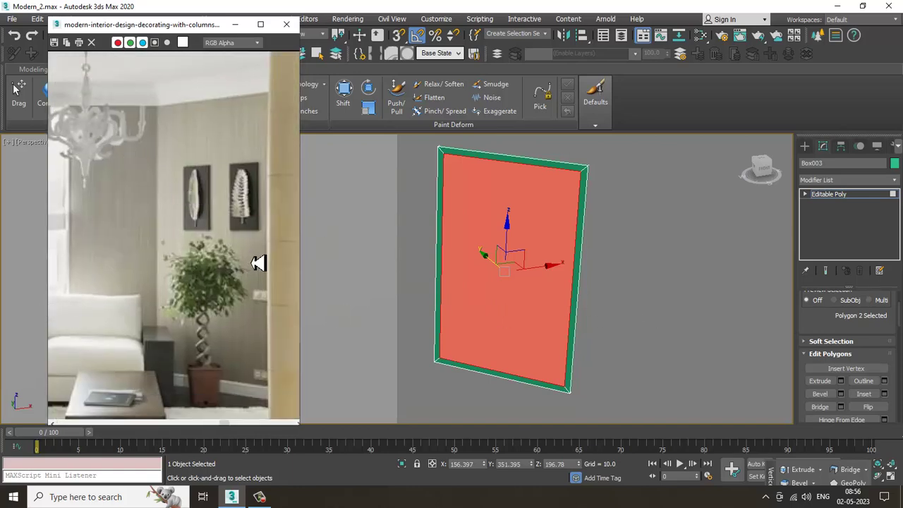
middle_click_drag(618, 267, 553, 284)
scroll(487, 284, "down", 4)
scroll(481, 296, "up", 3)
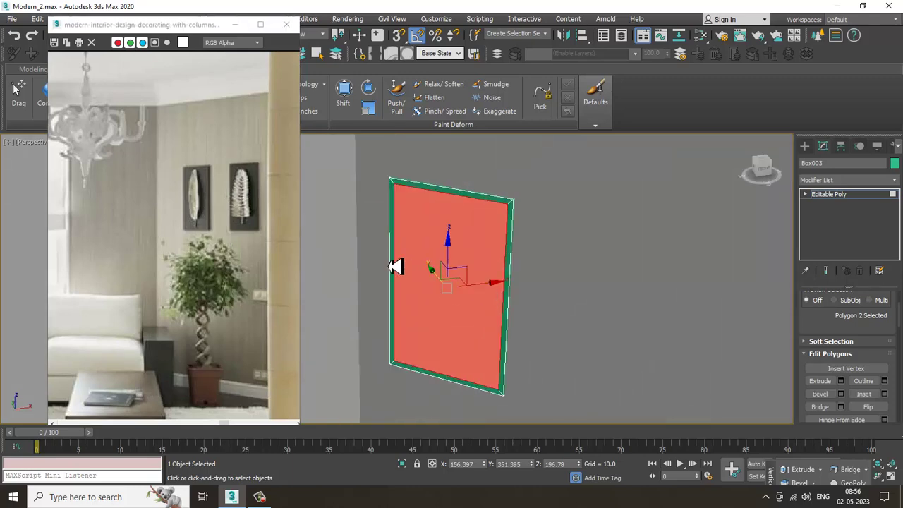
Draw a circle with a radius of about 37 in the Front view, in the empty area beside the room
left_click(805, 146)
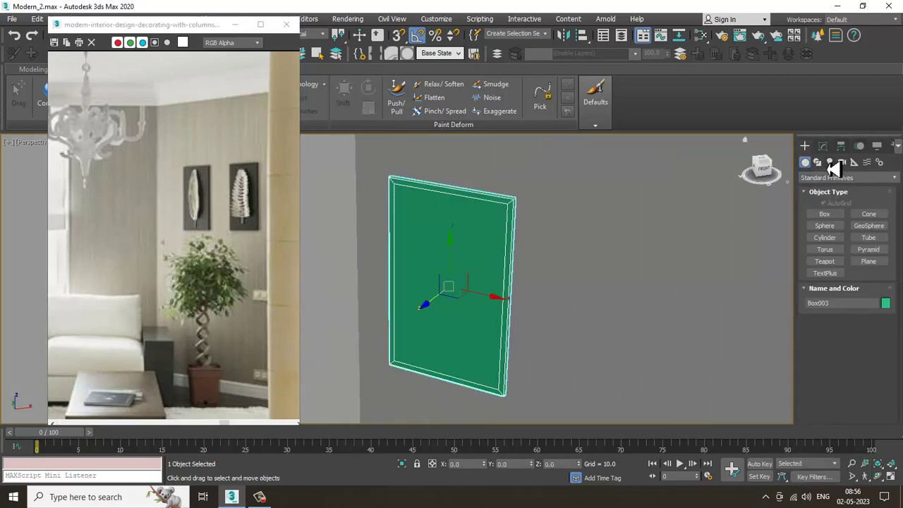
left_click(817, 162)
left_click(827, 236)
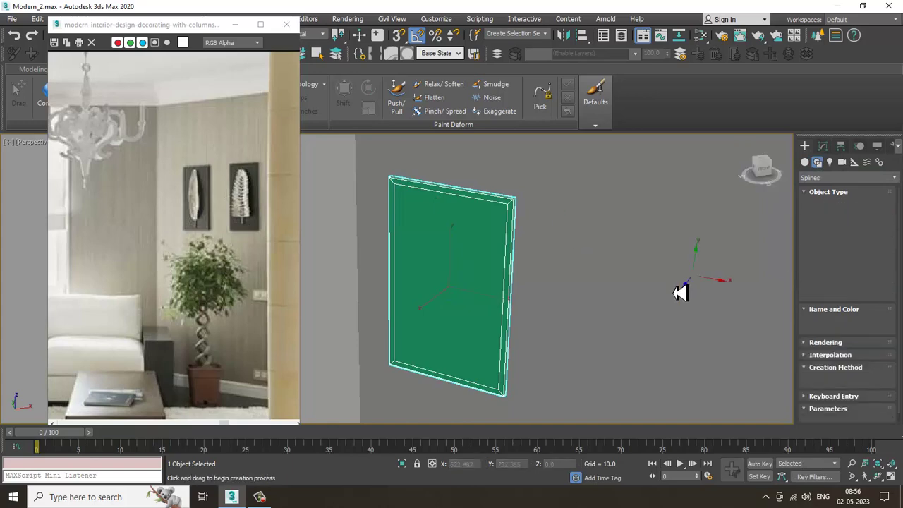
scroll(534, 278, "down", 5)
key("alt+w")
middle_click(541, 242)
key("alt+w")
scroll(486, 238, "down", 4)
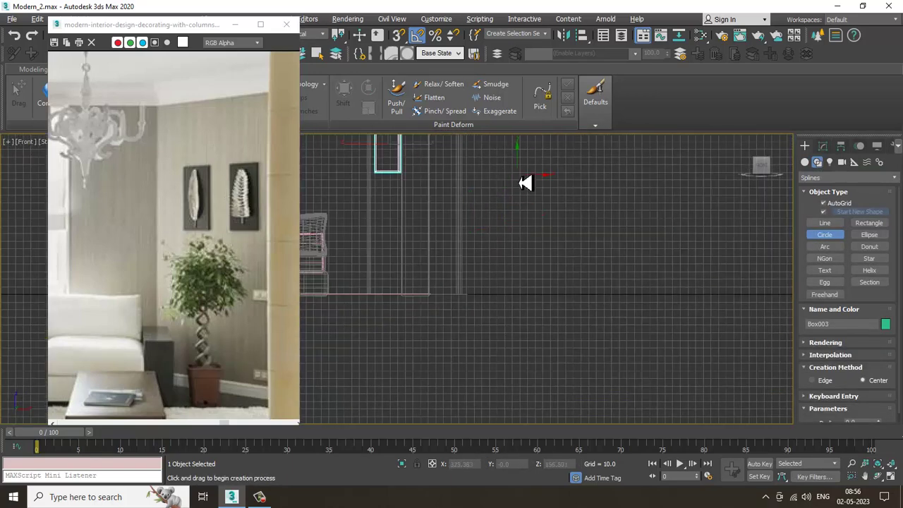
left_click_drag(520, 171, 536, 205)
key("w")
scroll(545, 203, "up", 4)
middle_click_drag(544, 203, 587, 304)
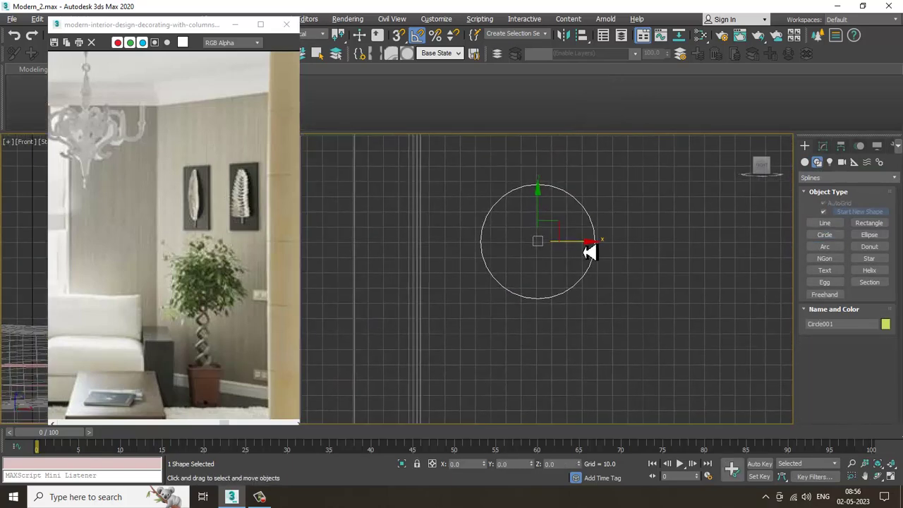
Convert the circle to an editable spline
scroll(585, 249, "up", 2)
key("e")
left_click(823, 146)
key("w")
right_click(580, 194)
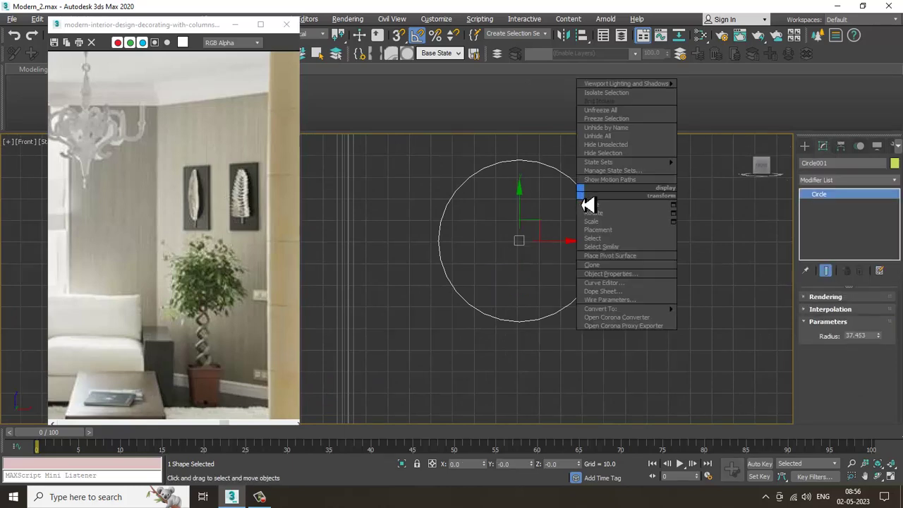
mouse_move(645, 314)
left_click(753, 315)
scroll(695, 298, "down", 2)
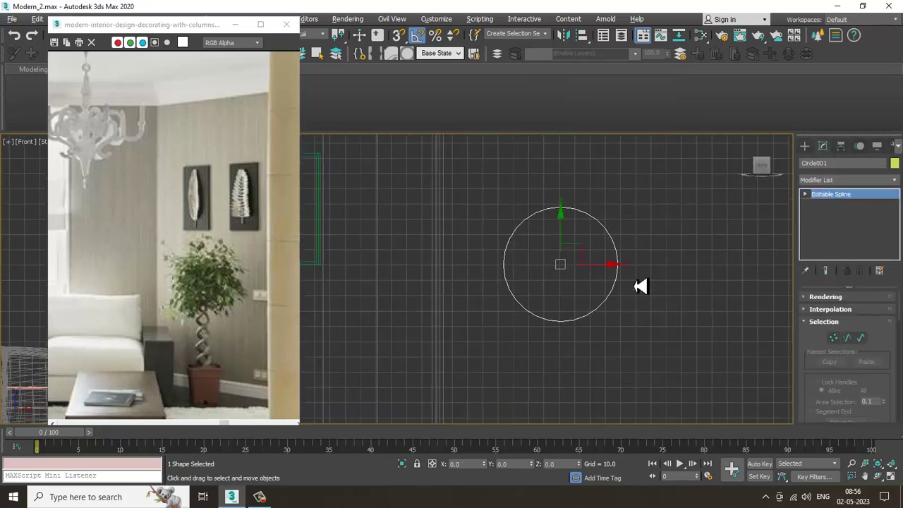
Scale the whole circle along X to 37 percent to form a narrow upright ellipse
key("1")
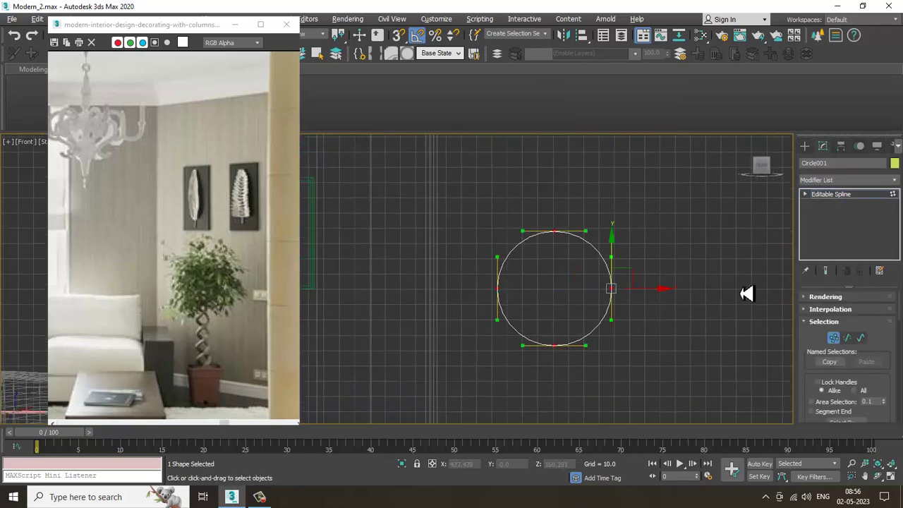
left_click(846, 196)
key("r")
left_click_drag(605, 295, 575, 297)
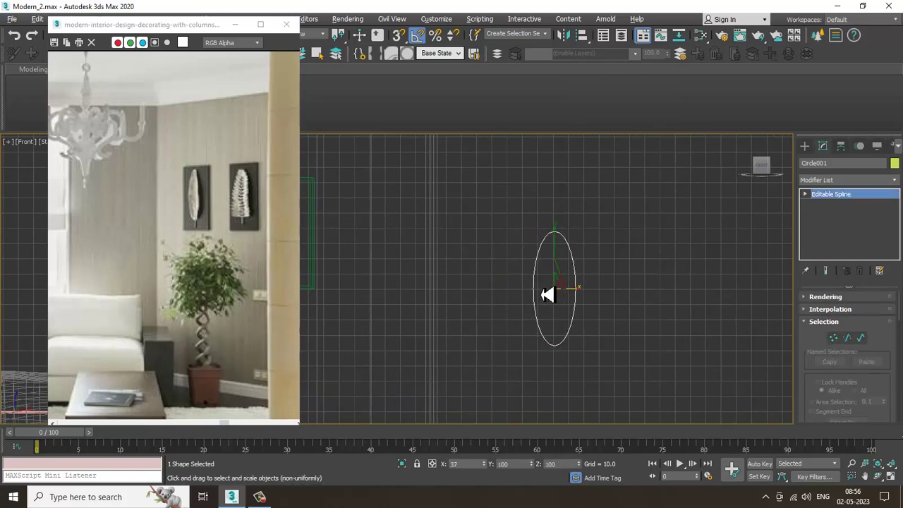
Change the ellipse's top vertex to a corner point so the outline gets a pointed leaf tip
scroll(582, 265, "up", 3)
key("w")
key("1")
left_click_drag(482, 175, 541, 219)
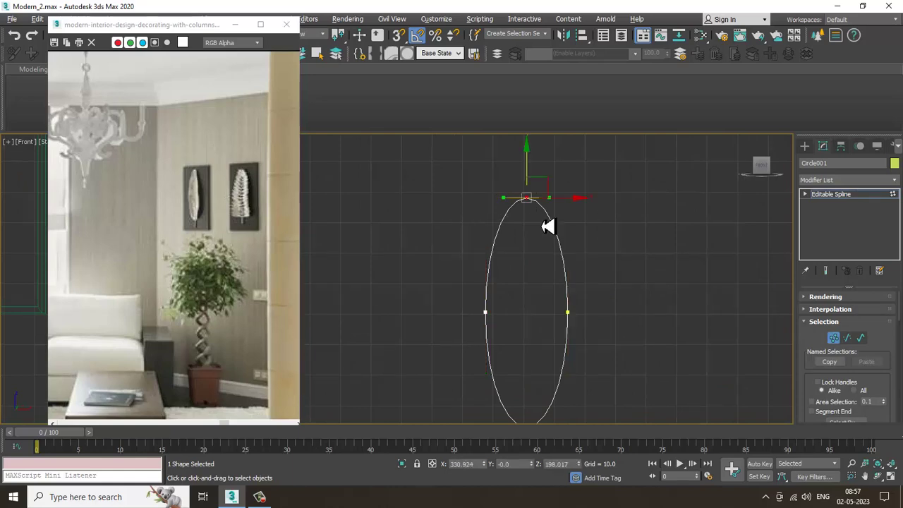
right_click(524, 200)
left_click(509, 138)
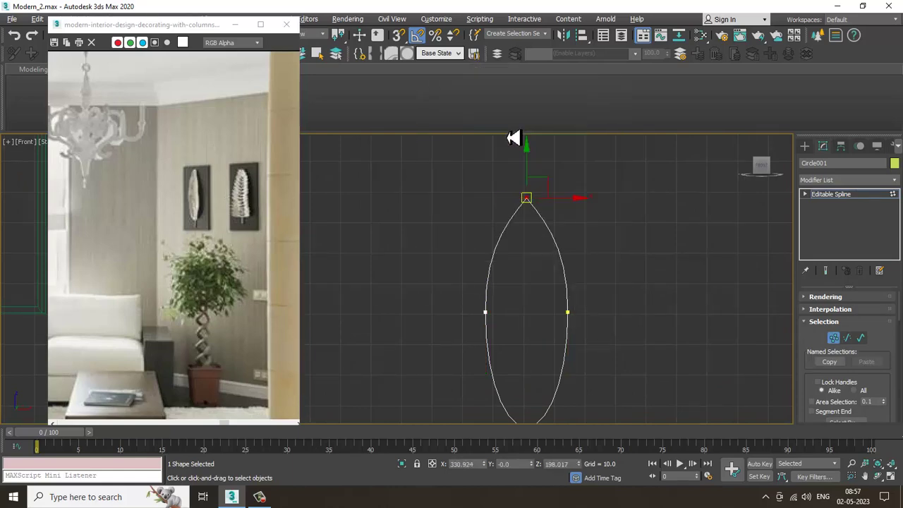
middle_click_drag(624, 299, 627, 223)
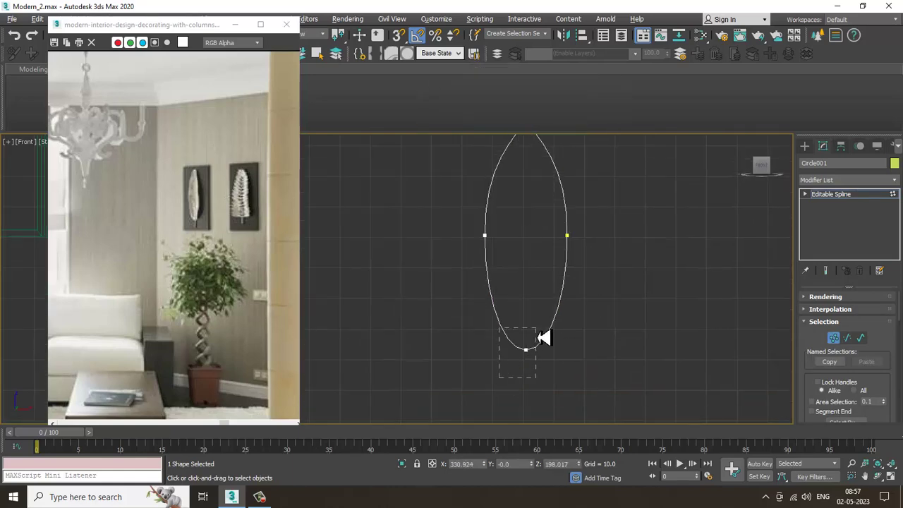
scroll(603, 320, "up", 2)
middle_click_drag(582, 301, 589, 358)
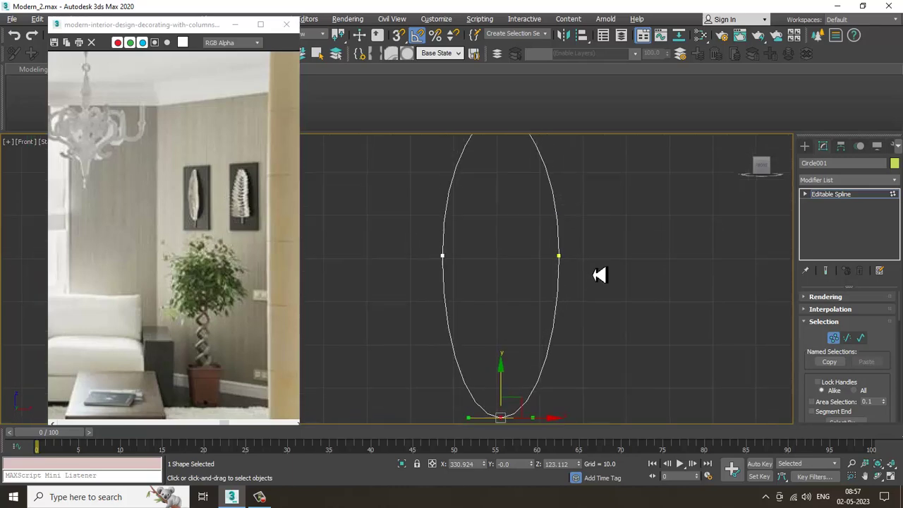
middle_click_drag(598, 207, 607, 263)
scroll(588, 200, "down", 2)
middle_click_drag(559, 196, 557, 188)
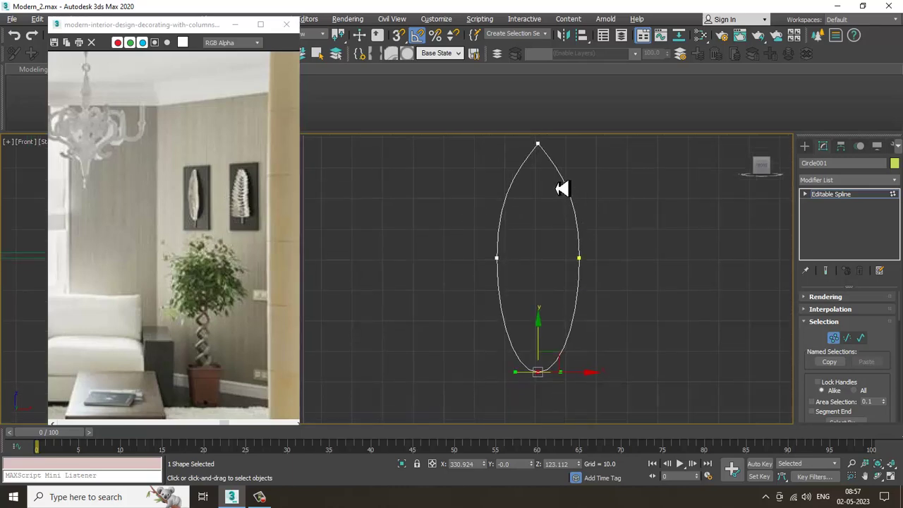
left_click(861, 197)
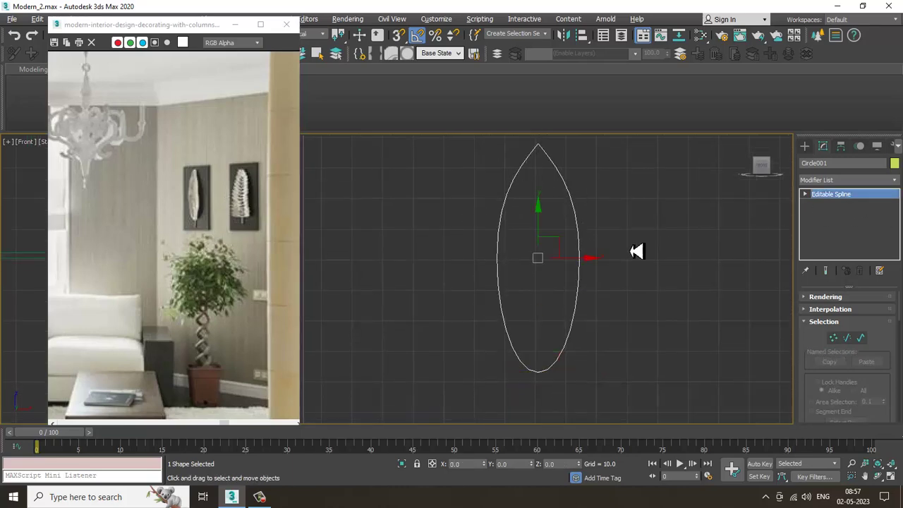
Apply an Extrude modifier to the leaf outline in the Perspective view with an amount of -0.5
right_click(540, 200)
key("alt+w")
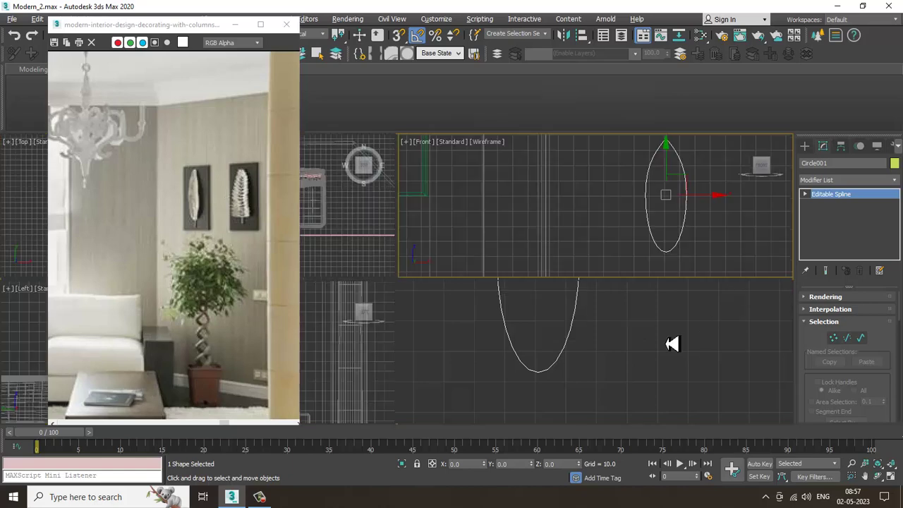
right_click(627, 322)
key("alt+w")
key("z")
scroll(614, 316, "down", 3)
mouse_move(614, 317)
middle_mouse_down("alt")
mouse_move(544, 331)
mouse_move(568, 362)
mouse_move(527, 387)
mouse_move(616, 315)
middle_mouse_up("alt")
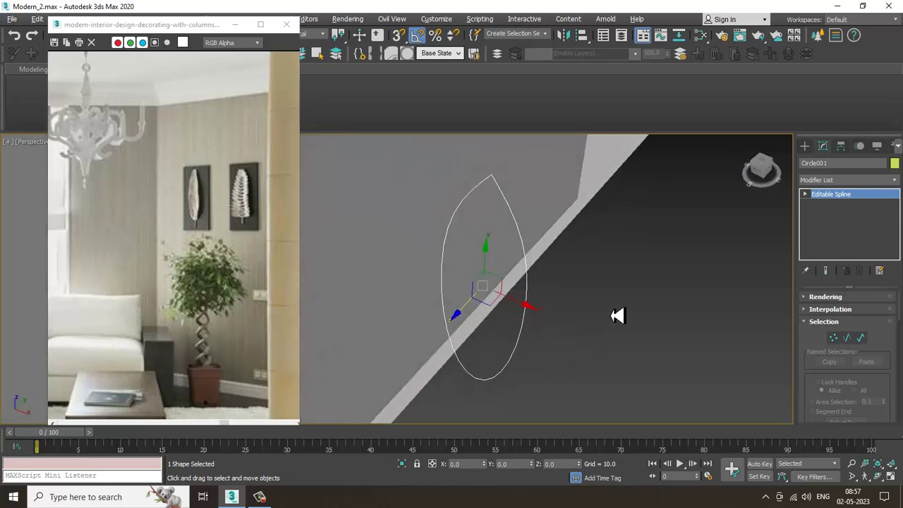
left_click(849, 179)
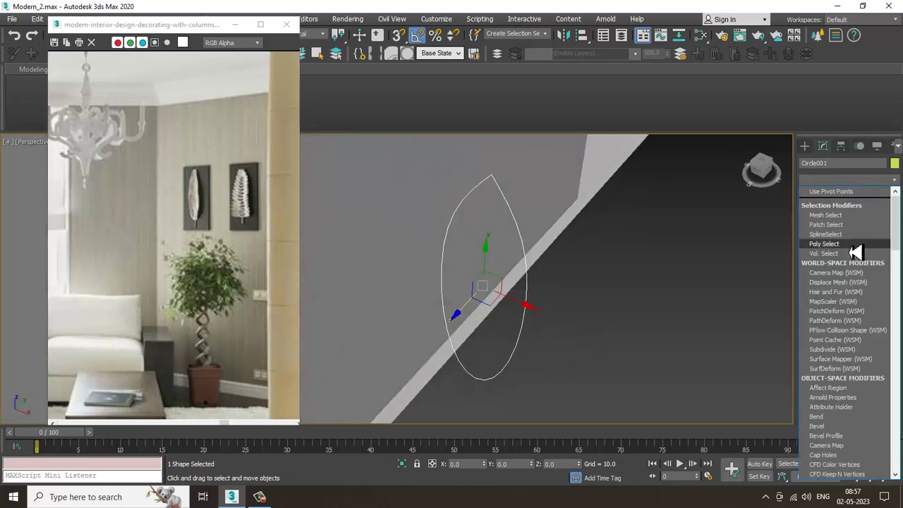
type("ex")
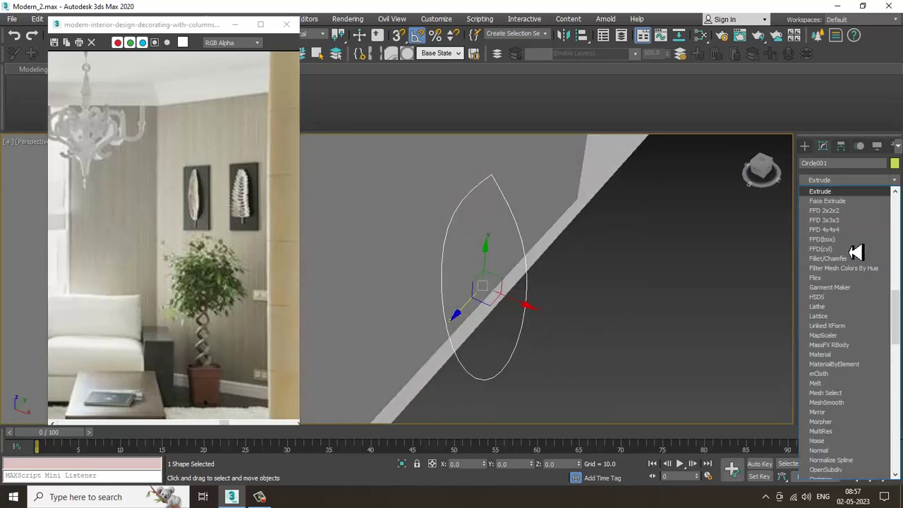
key("Return")
scroll(677, 261, "up", 5)
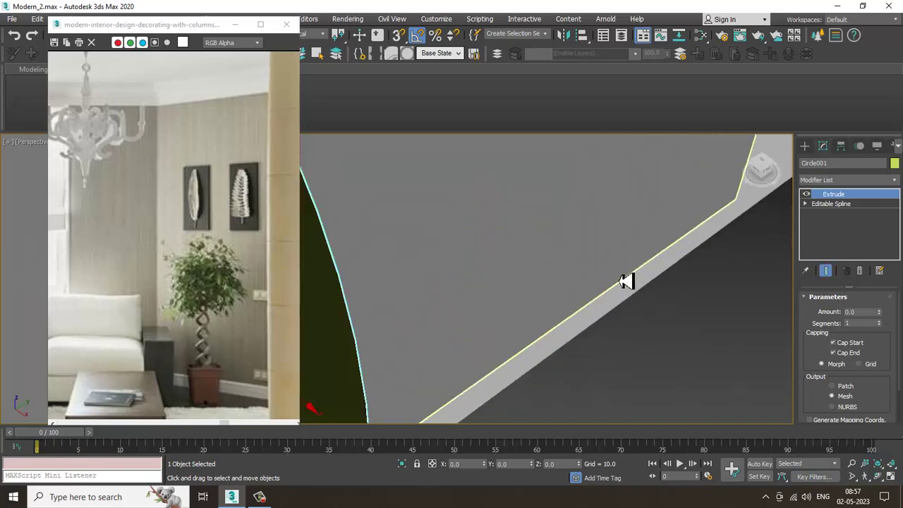
left_click_drag(879, 315, 880, 324)
scroll(570, 246, "down", 5)
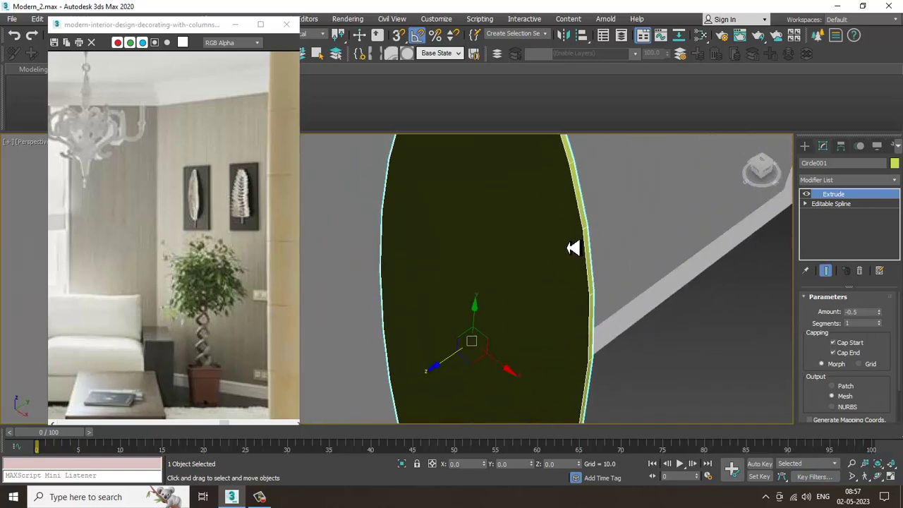
Convert the extruded leaf to an editable poly
mouse_move(607, 238)
middle_mouse_down("alt")
mouse_move(529, 267)
mouse_move(603, 244)
middle_mouse_up("alt")
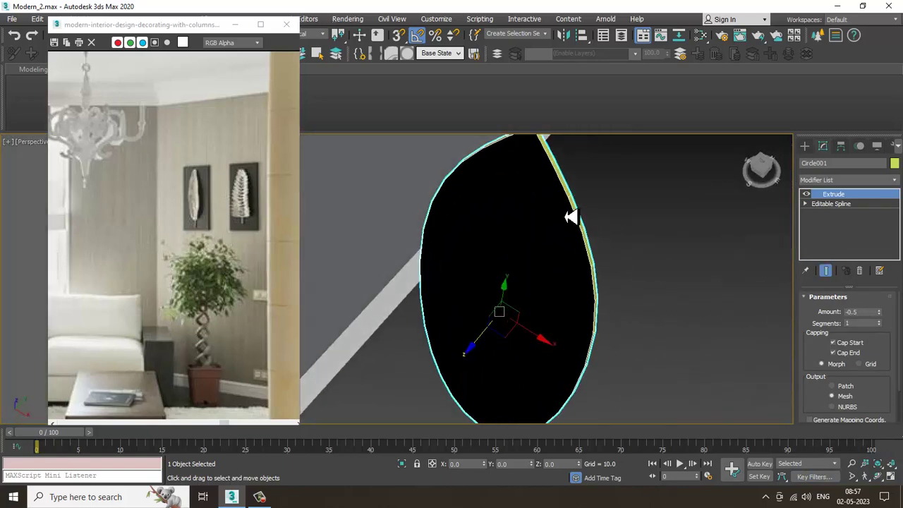
right_click(572, 212)
mouse_move(628, 323)
left_click(698, 324)
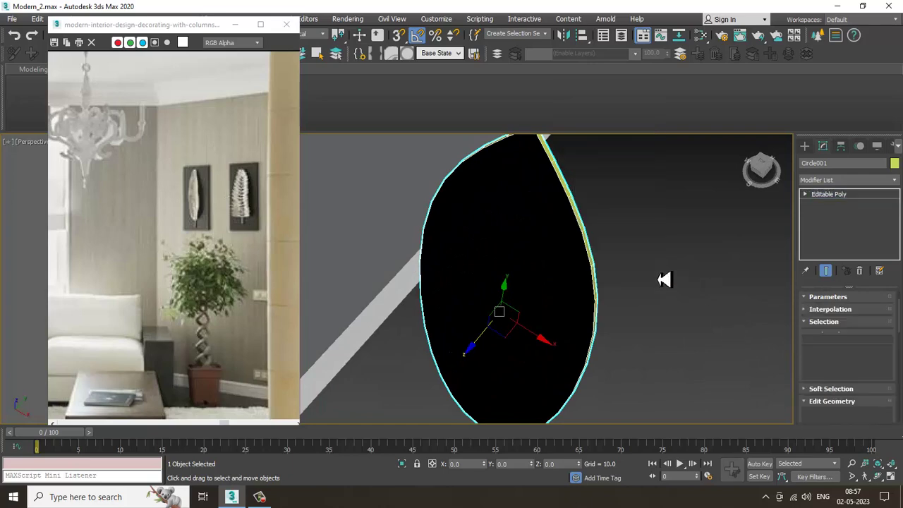
scroll(628, 245, "down", 3)
mouse_move(607, 236)
middle_mouse_down("alt")
mouse_move(595, 238)
mouse_move(596, 225)
middle_mouse_up("alt")
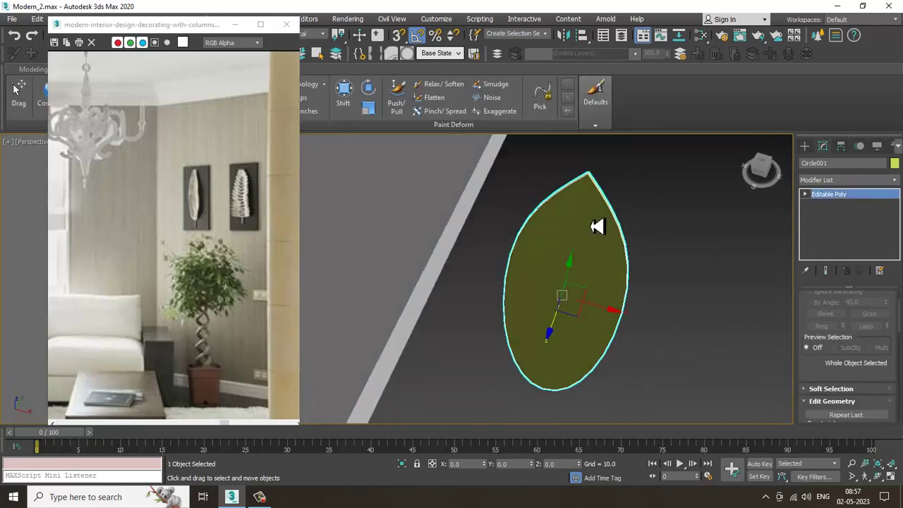
Cut an edge lengthwise across the leaf's face from its pointed tip to the rounded base
right_click(587, 205)
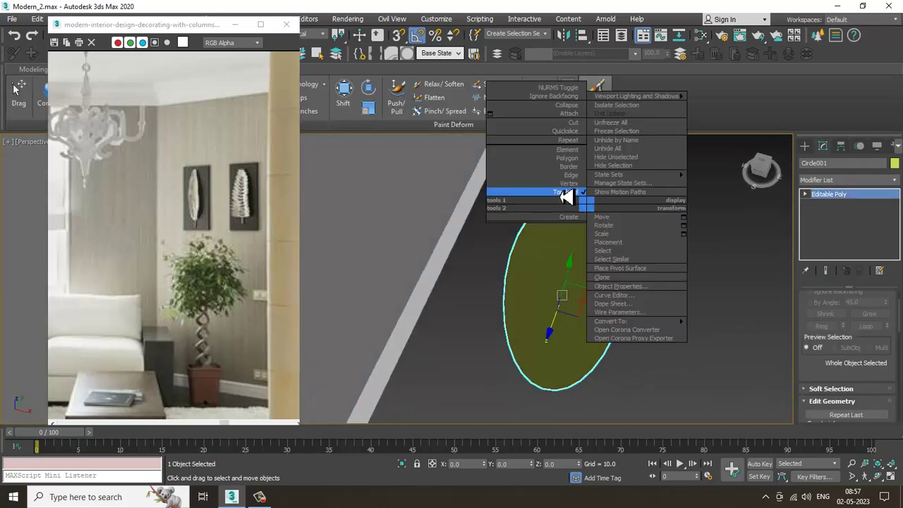
left_click(858, 200)
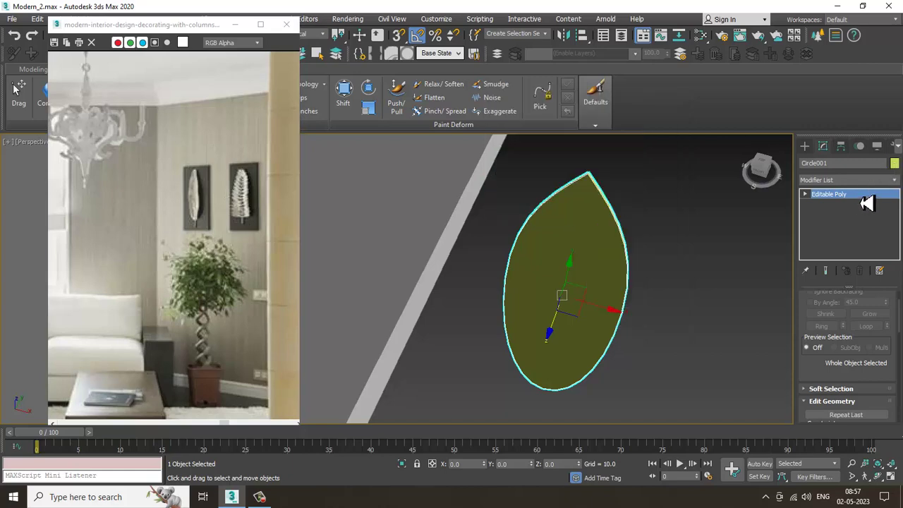
right_click(569, 228)
left_click(545, 135)
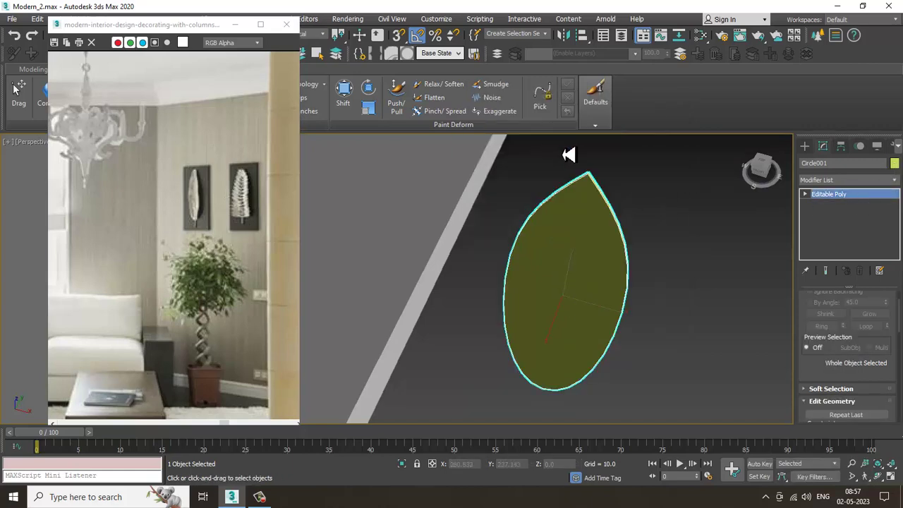
key("F3")
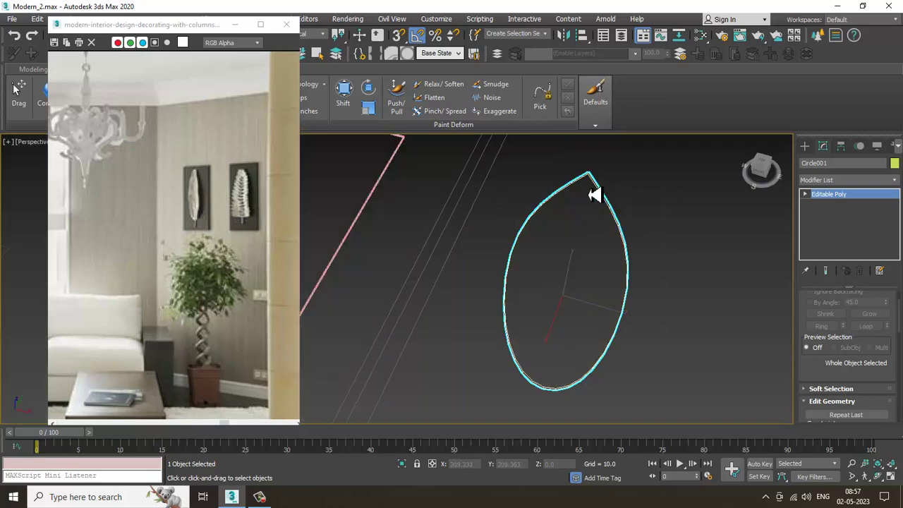
scroll(594, 195, "up", 3)
left_click(589, 159)
scroll(576, 299, "down", 3)
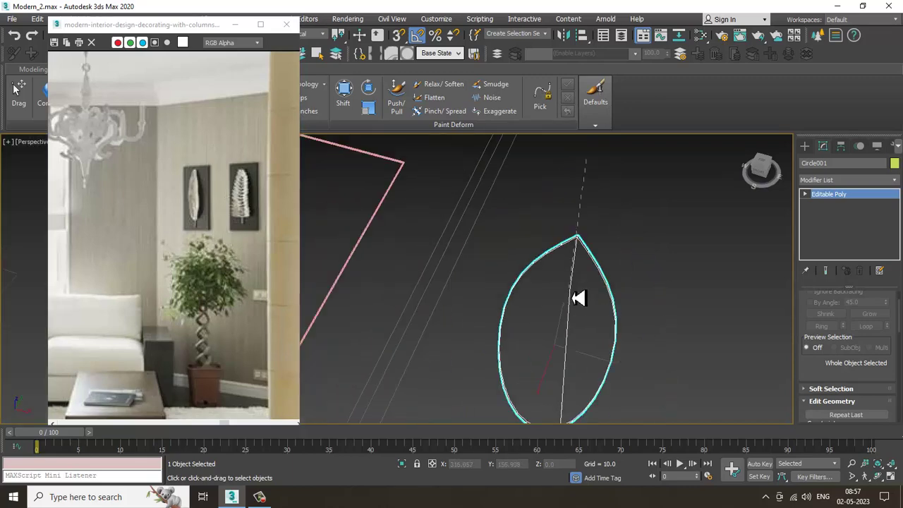
middle_click_drag(579, 298, 568, 198)
scroll(550, 301, "up", 2)
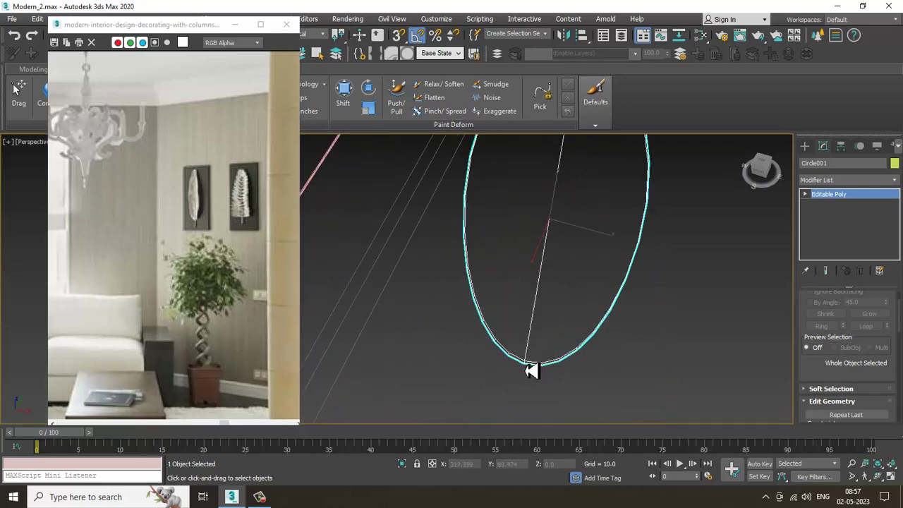
middle_click_drag(634, 339, 610, 255, "alt")
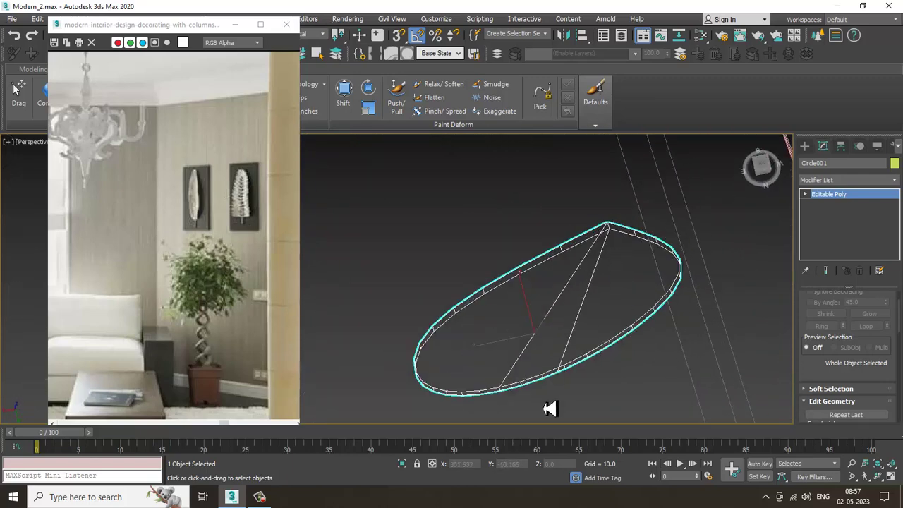
mouse_move(508, 400)
middle_mouse_down("alt")
mouse_move(538, 348)
mouse_move(650, 299)
mouse_move(630, 320)
mouse_move(564, 303)
mouse_move(600, 317)
mouse_move(514, 317)
mouse_move(574, 339)
mouse_move(652, 306)
mouse_move(685, 317)
mouse_move(639, 302)
mouse_move(663, 332)
middle_mouse_up("alt")
key("w")
middle_click_drag(711, 366, 733, 352, "alt")
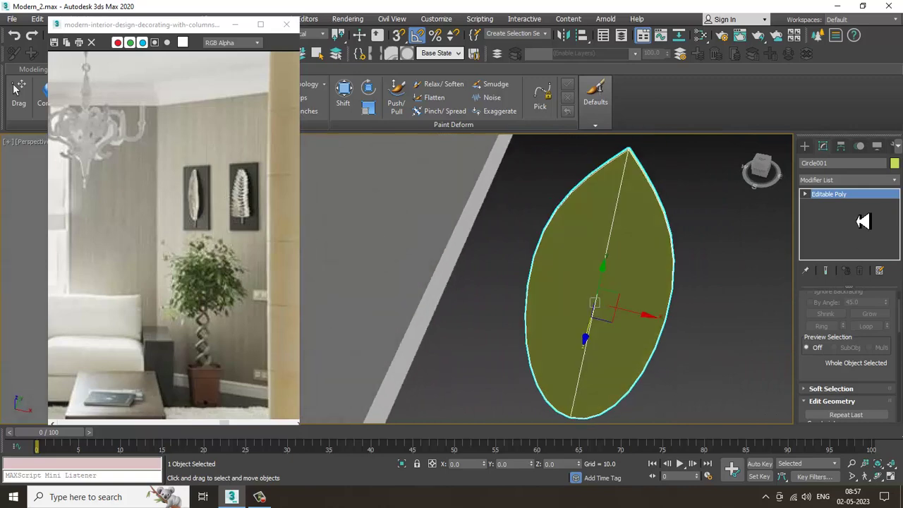
Apply an FFD(box) 4x4x4 modifier to the leaf
key("1")
left_click(857, 197)
left_click(865, 180)
scroll(891, 247, "down", 10)
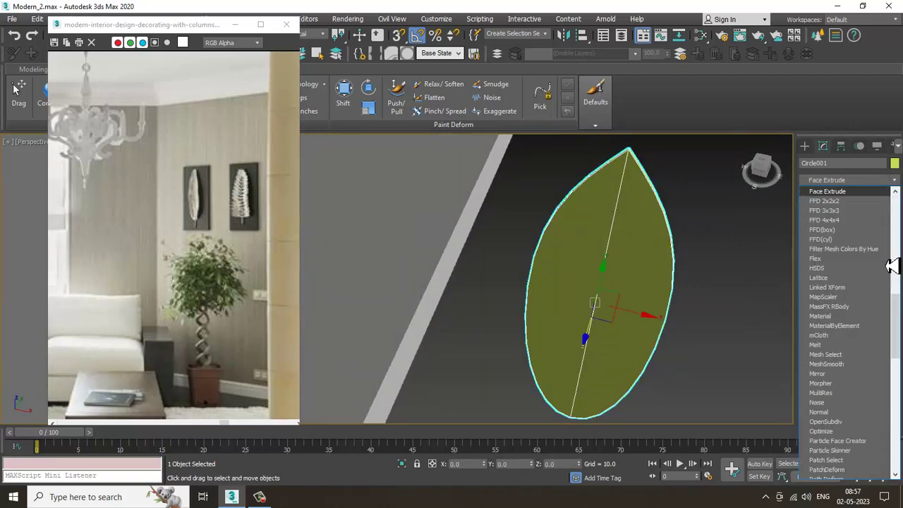
left_click(887, 238)
middle_click_drag(668, 287, 698, 268, "alt")
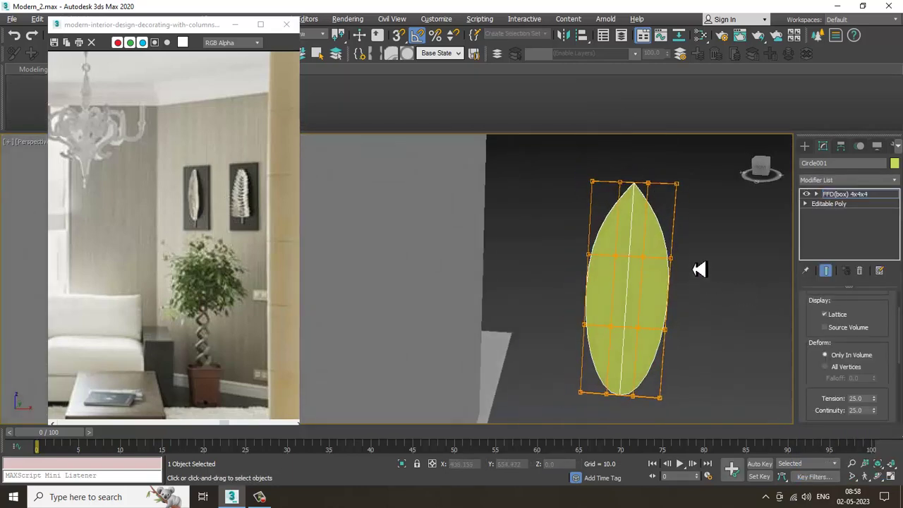
Select full-height columns of the leaf's FFD control points in the Front view and shift them along the depth axis to curve its face
left_click(817, 194)
key("alt+w")
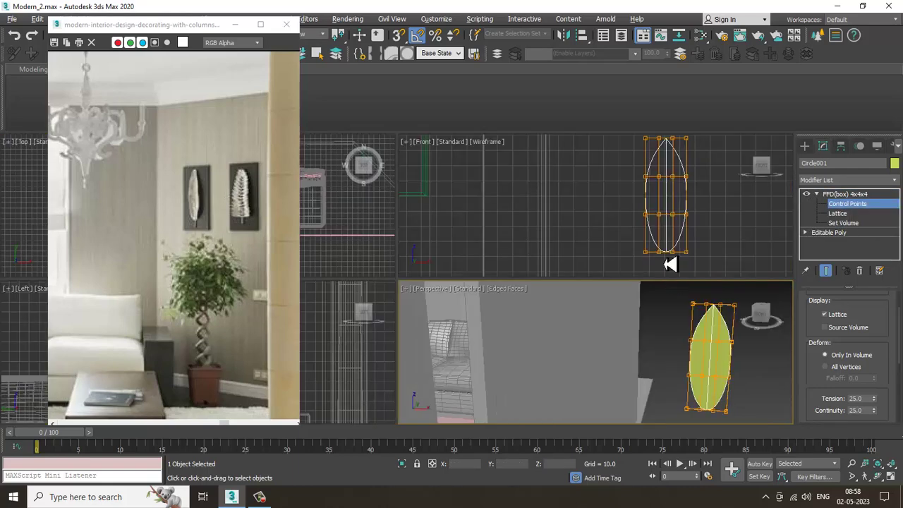
key("alt+w")
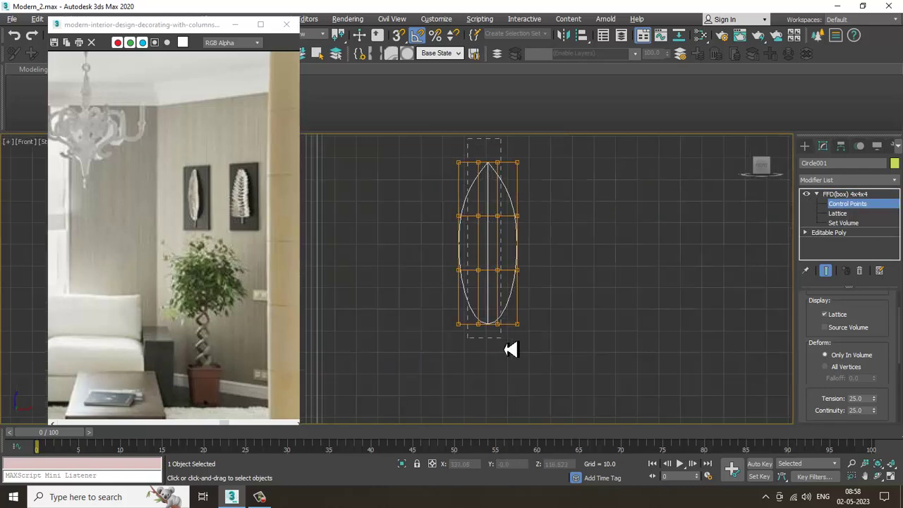
left_click_drag(507, 348, 509, 349)
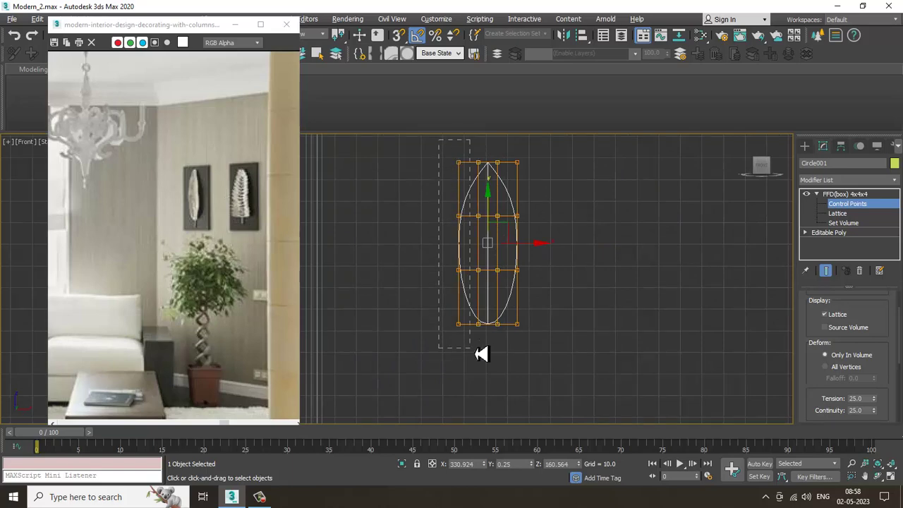
key("alt+w")
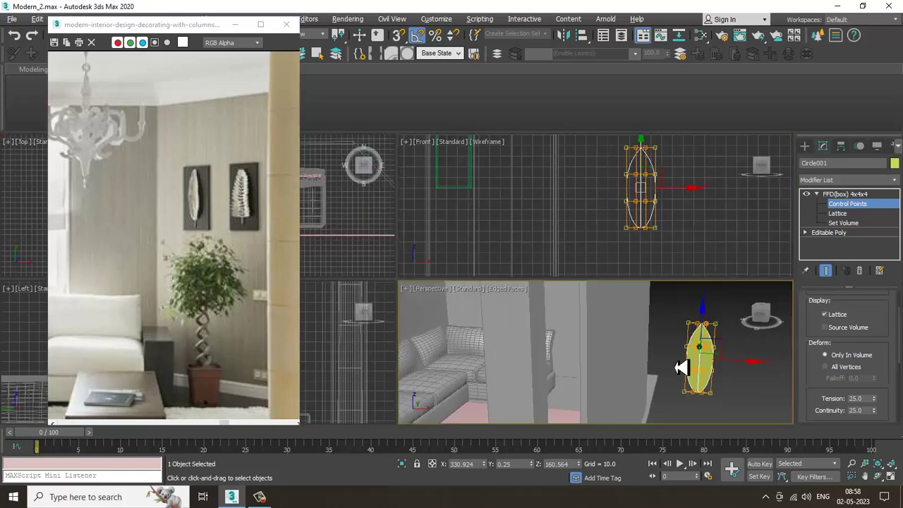
middle_click(681, 367)
key("alt+w")
middle_click_drag(665, 315, 596, 291, "alt")
scroll(596, 292, "up", 3)
mouse_move(656, 319)
left_mouse_down()
mouse_move(648, 316)
mouse_move(655, 320)
left_mouse_up()
middle_click_drag(655, 321, 699, 313, "alt")
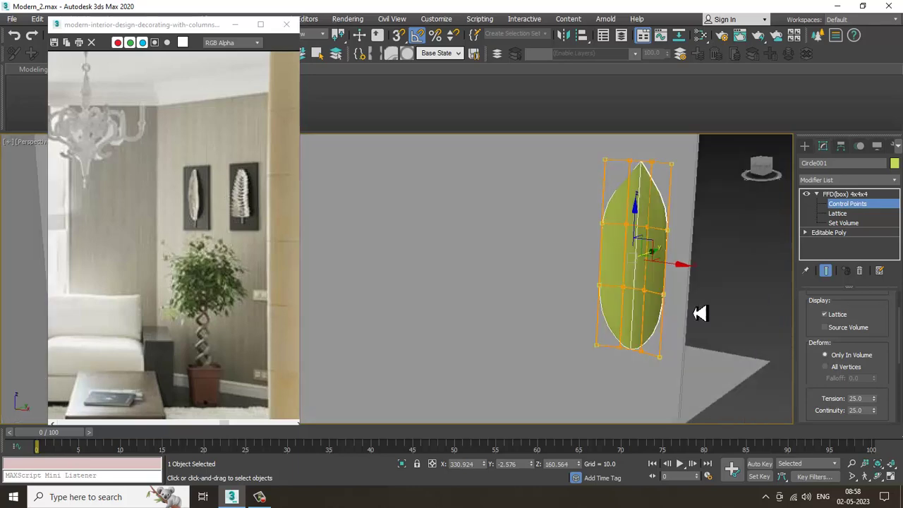
scroll(671, 296, "up", 4)
left_click(852, 205)
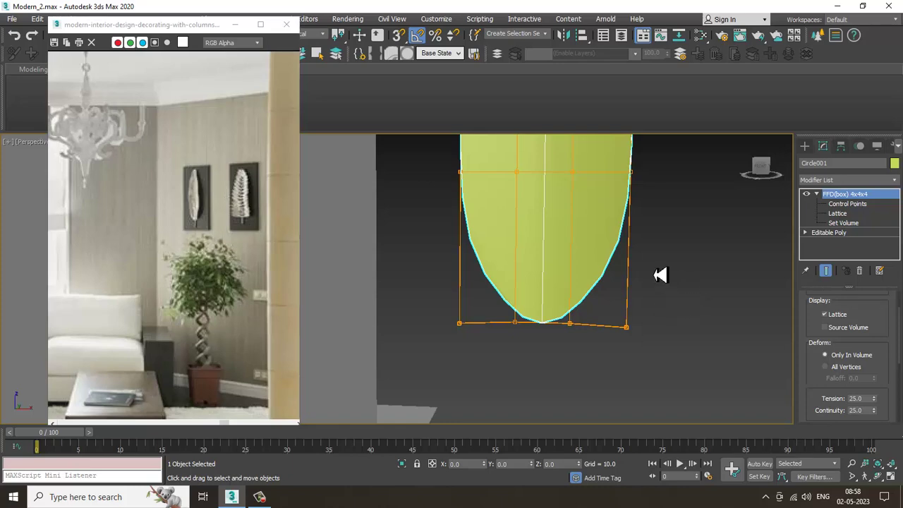
Draw a short, slightly curved line downward from the leaf's base in the Front view as its stem
key("alt+w")
scroll(669, 226, "down", 2)
key("alt+w")
middle_click_drag(506, 370, 611, 301)
scroll(610, 282, "up", 2)
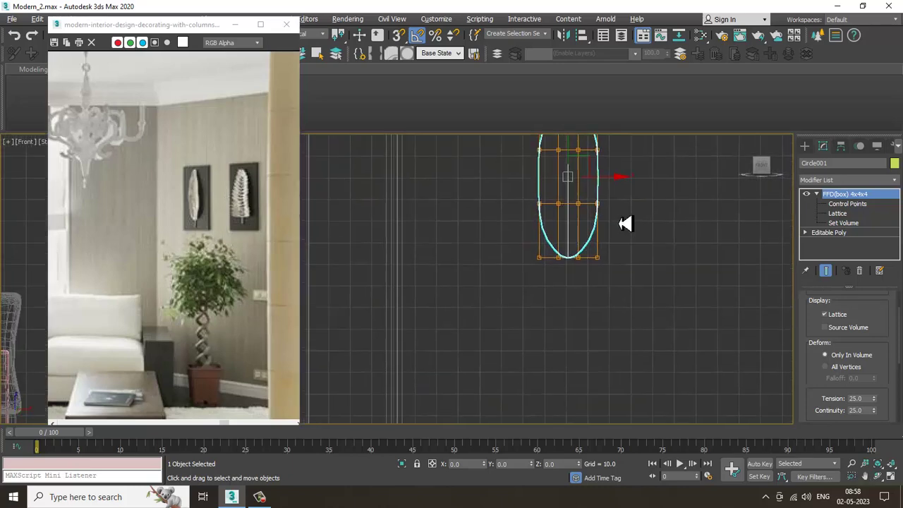
scroll(625, 223, "up", 2)
left_click(804, 145)
left_click(824, 222)
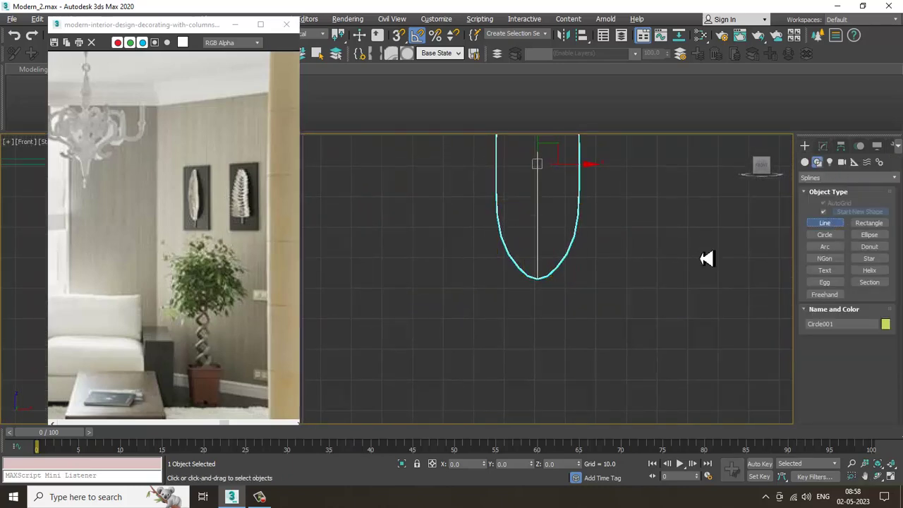
scroll(550, 282, "up", 4)
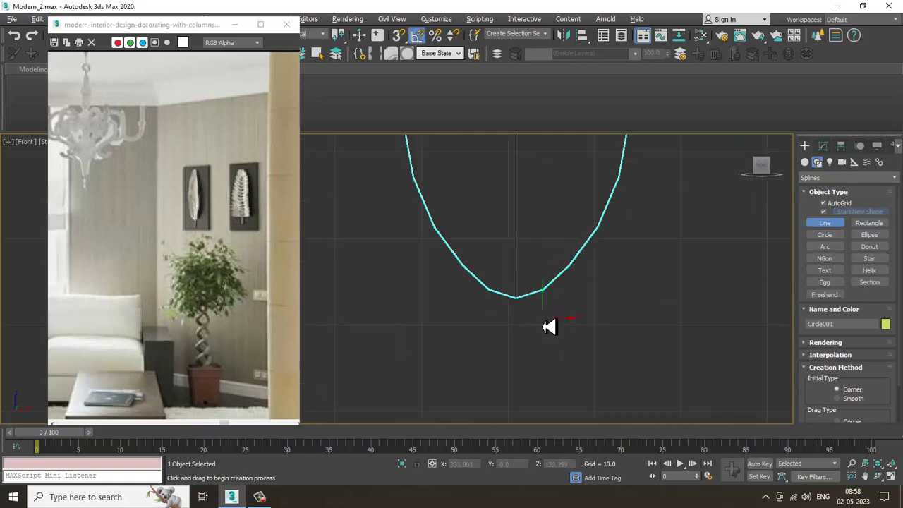
left_click(515, 299)
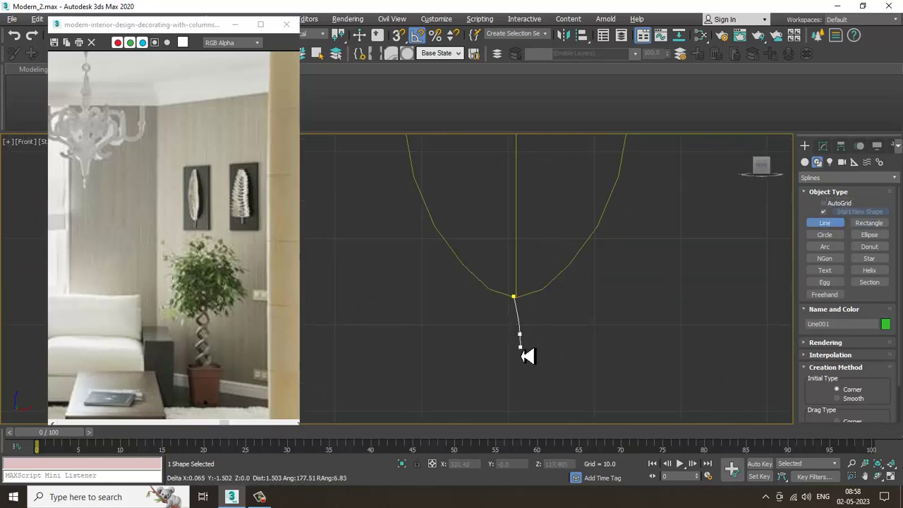
right_click(515, 361)
right_click(515, 361)
scroll(563, 337, "up", 3)
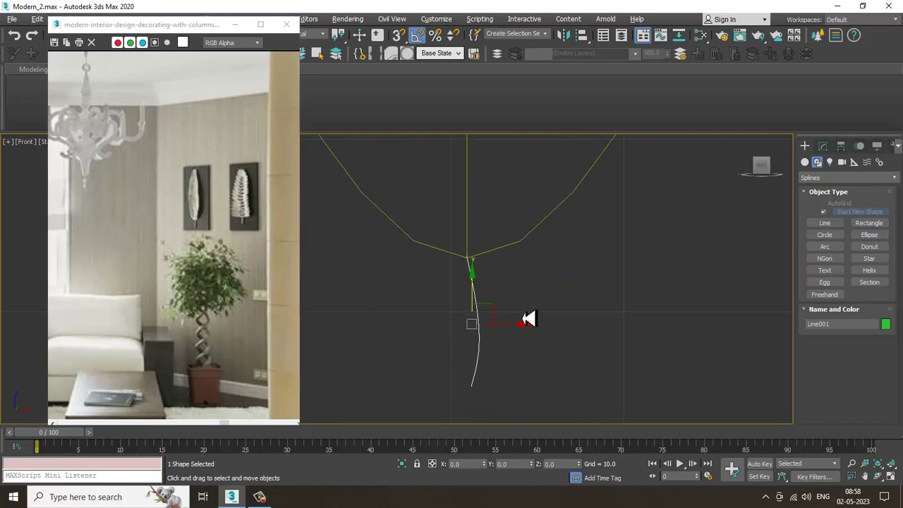
Enable the stem line's thickness in the viewport and set its radial thickness to 0.48
key("alt+w")
right_click(568, 311)
key("alt+w")
middle_click_drag(595, 306, 567, 341, "alt")
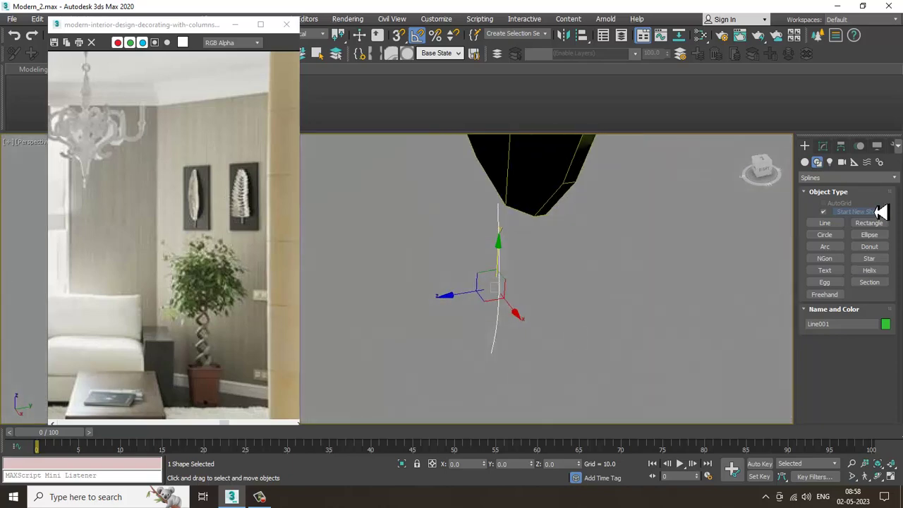
left_click(822, 145)
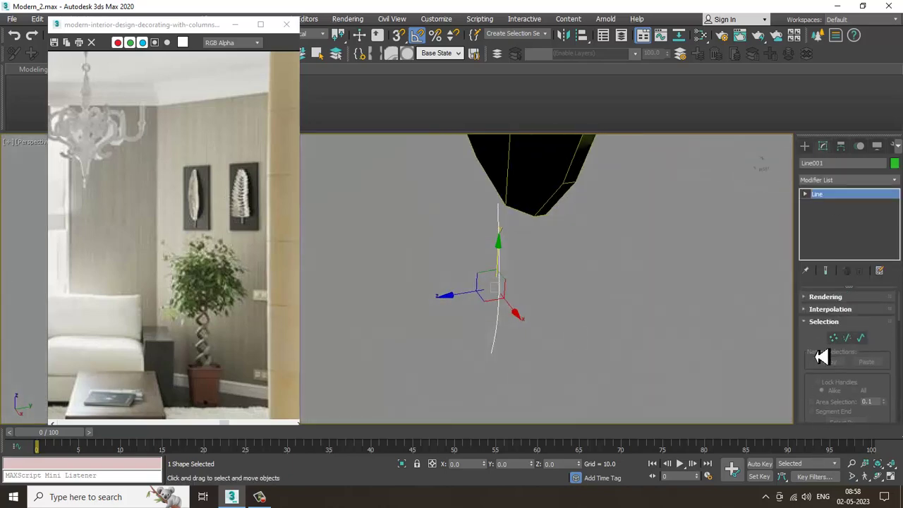
left_click(809, 297)
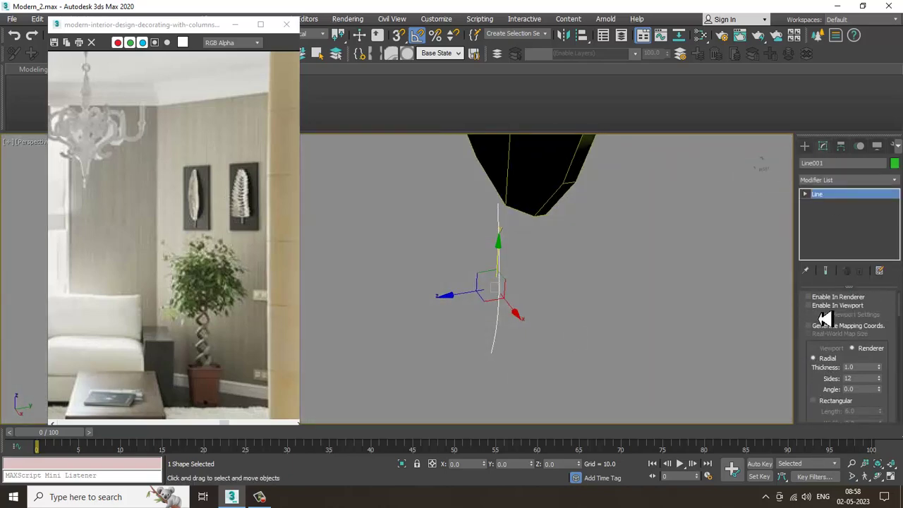
left_click(808, 305)
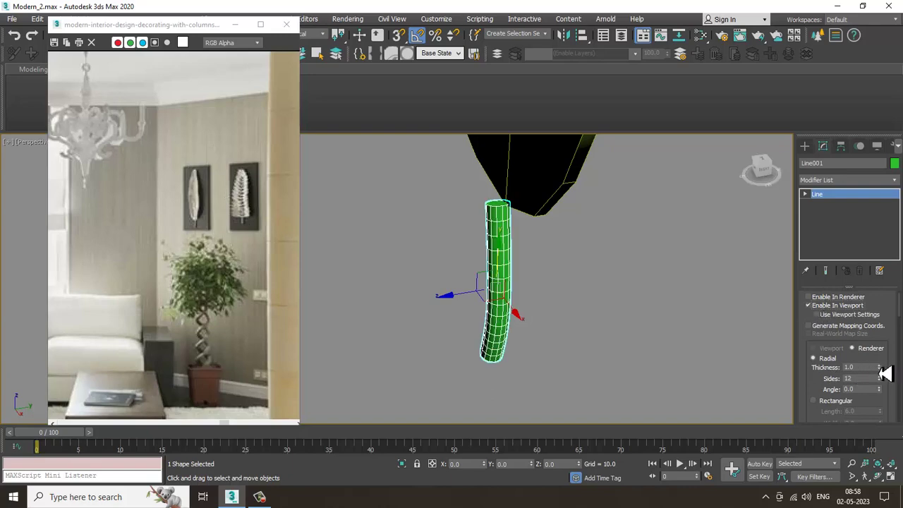
left_click_drag(885, 374, 894, 405)
Move the stem in the Left view to line up with the leaf's base and reduce its thickness to 0.34
middle_click_drag(667, 333, 528, 280, "alt")
key("alt+w")
middle_click(346, 371)
key("alt+w")
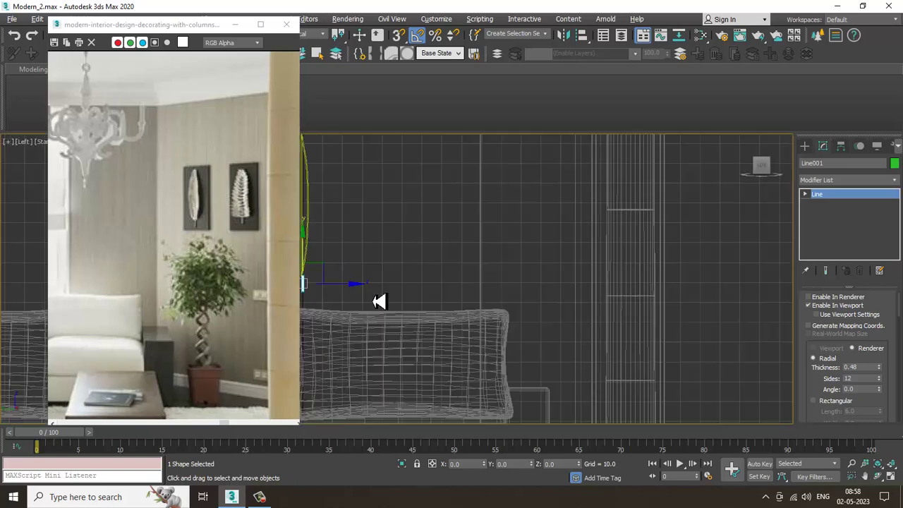
key("z")
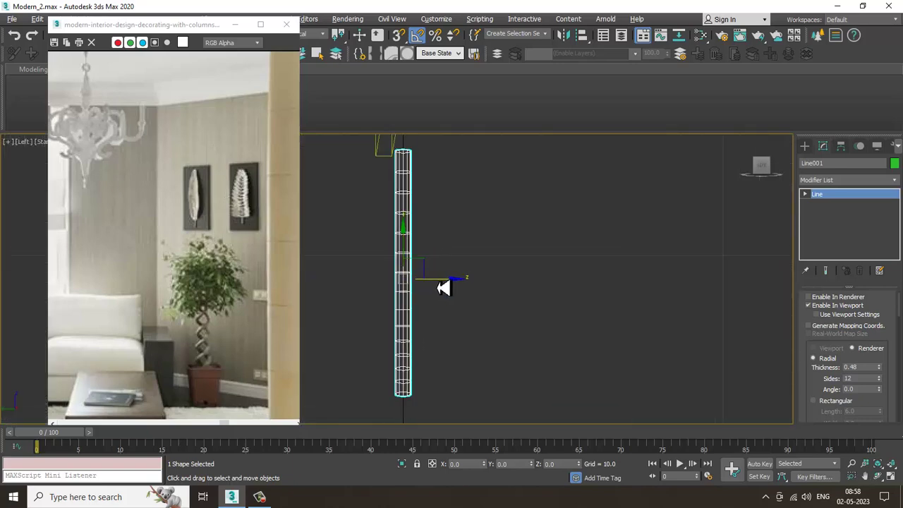
left_click_drag(443, 287, 428, 284)
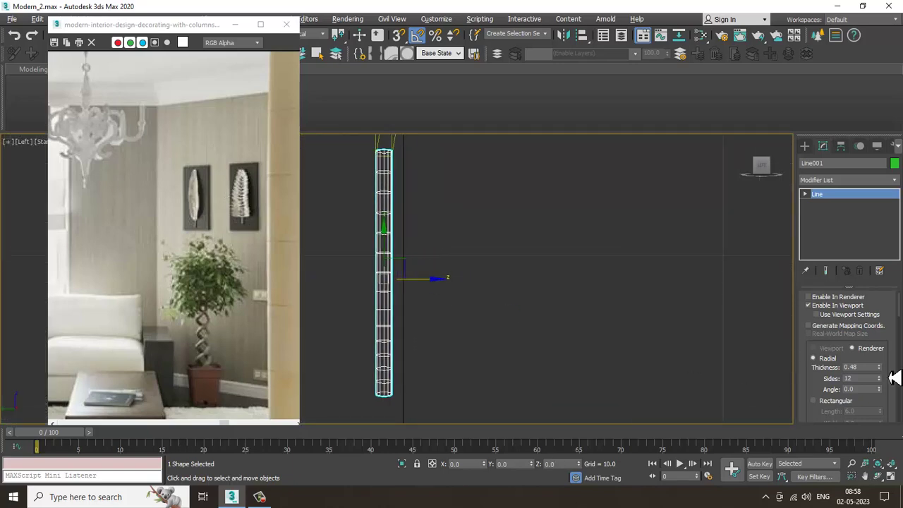
left_click_drag(895, 379, 889, 384)
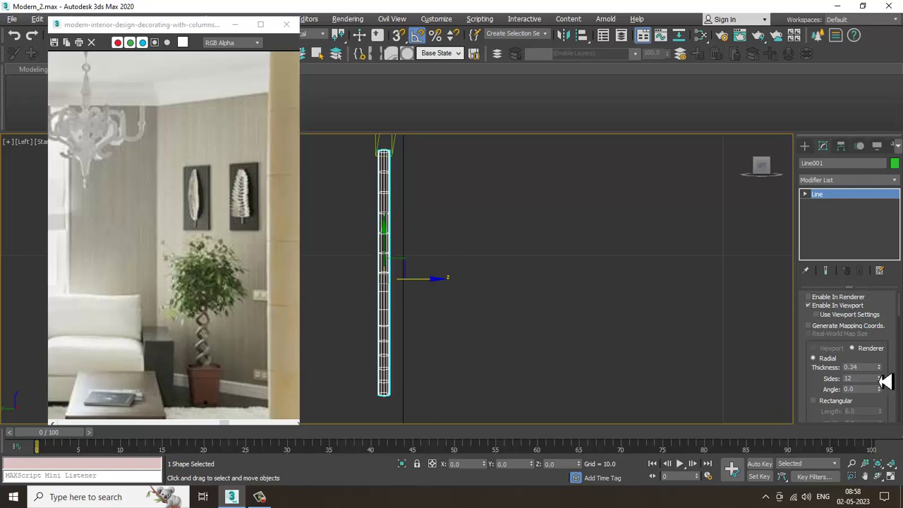
Scale the leaf's middle rows of FFD control points outward along X to widen its body
key("alt+w")
middle_click_drag(681, 347, 621, 357)
key("alt+w")
middle_click_drag(582, 302, 749, 272, "alt")
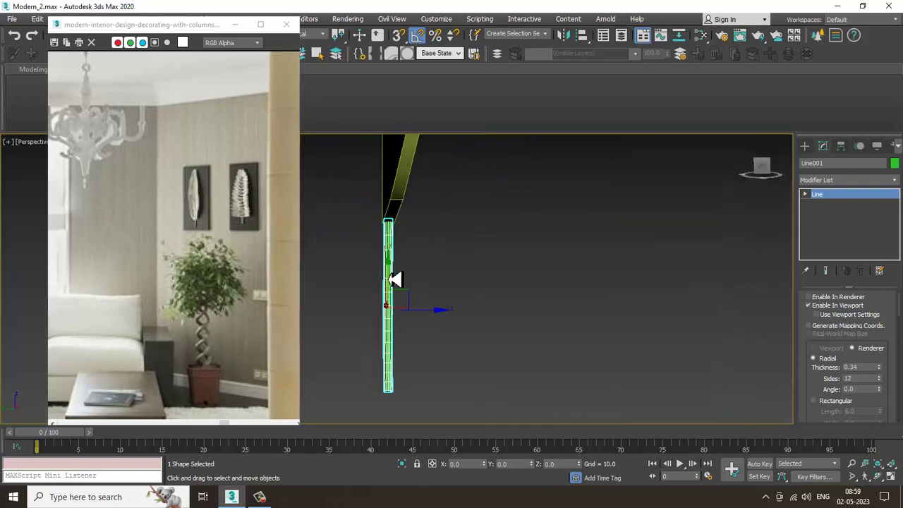
middle_click_drag(397, 275, 400, 230, "alt")
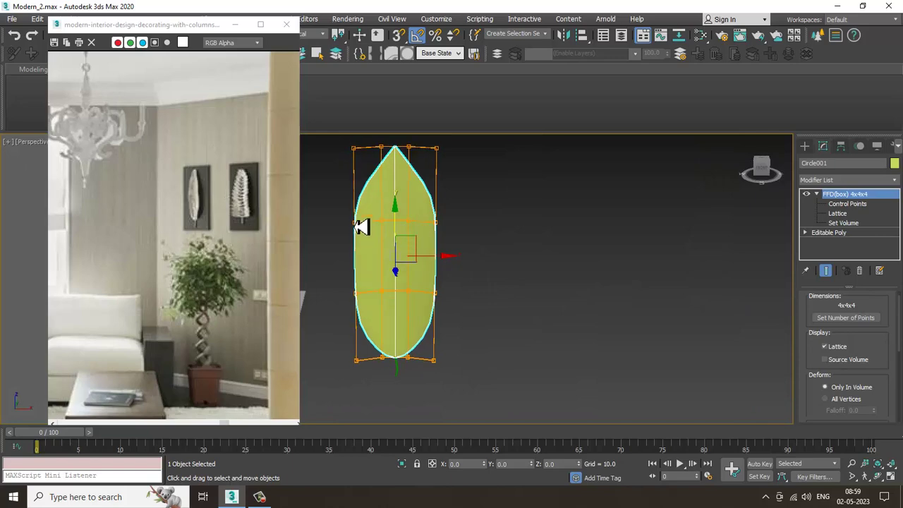
left_click(846, 204)
left_click_drag(475, 326, 475, 326)
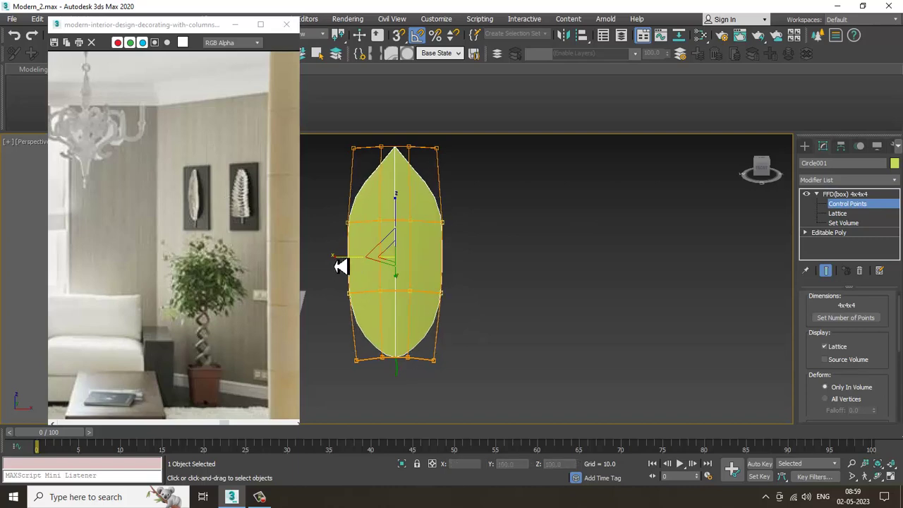
middle_click_drag(345, 268, 445, 298, "alt")
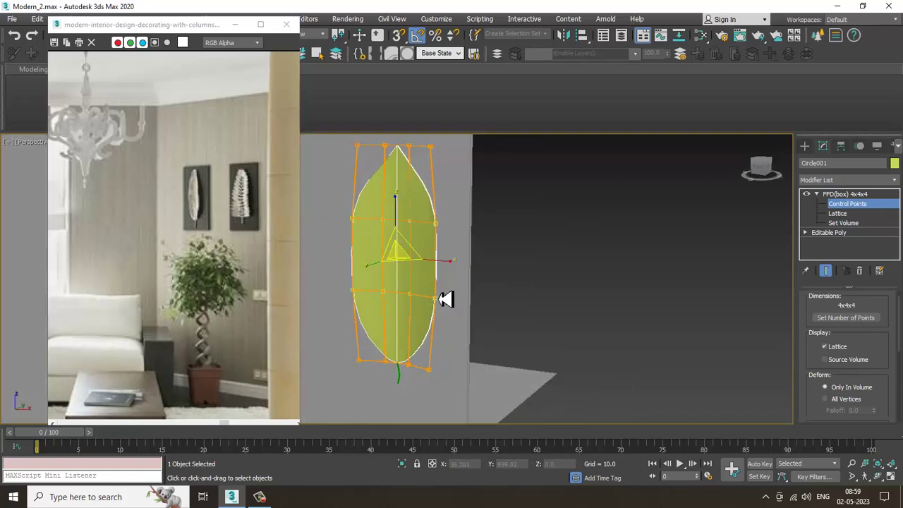
left_click(857, 194)
Select the stem and the leaf together and group them
scroll(538, 274, "up", 5)
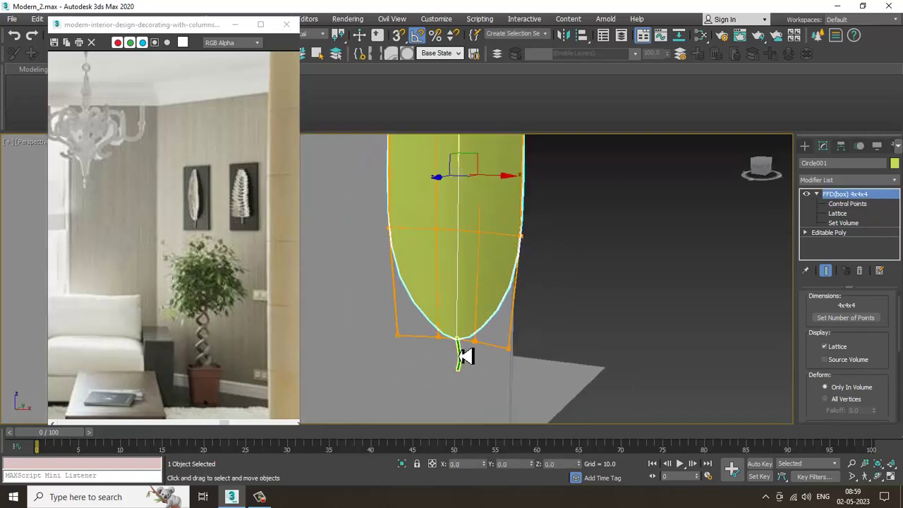
left_click(462, 359)
middle_click_drag(441, 317, 541, 239, "alt")
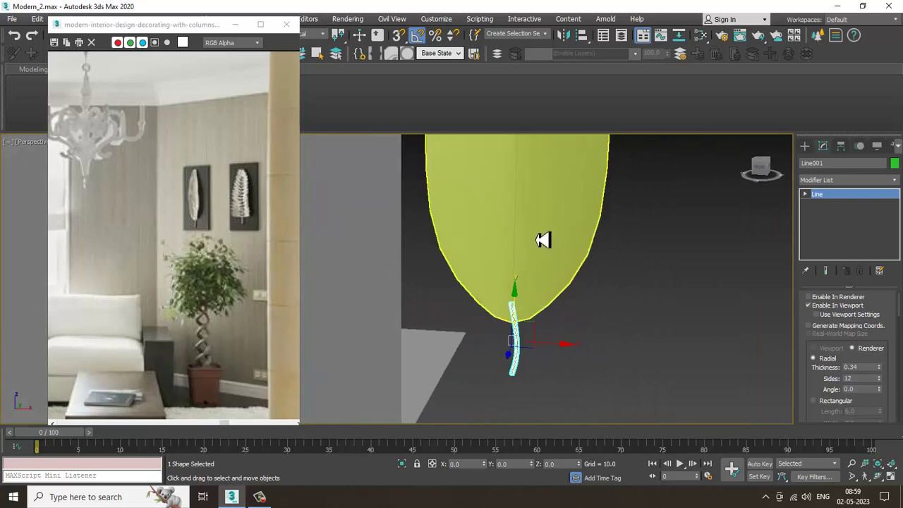
left_click(542, 240, "ctrl")
scroll(655, 326, "down", 5)
middle_click_drag(655, 326, 696, 332, "alt")
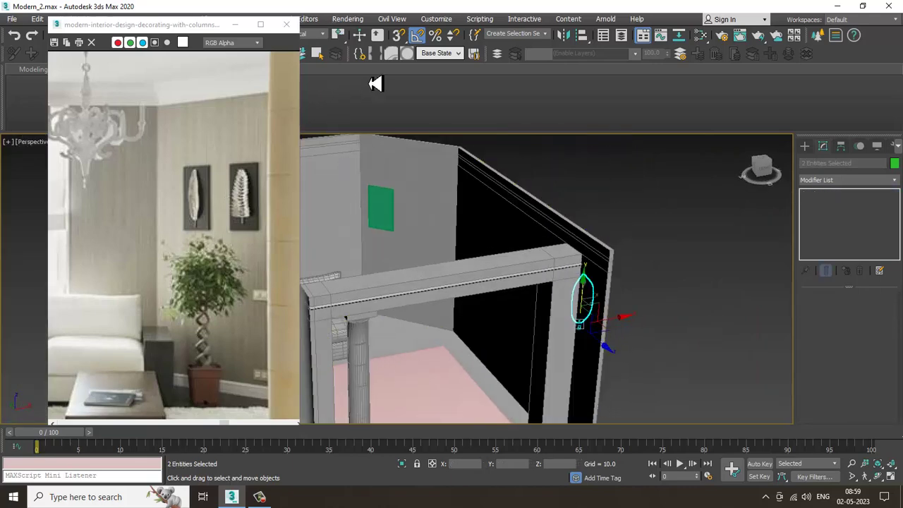
left_click_drag(178, 28, 178, 112)
left_click(98, 18)
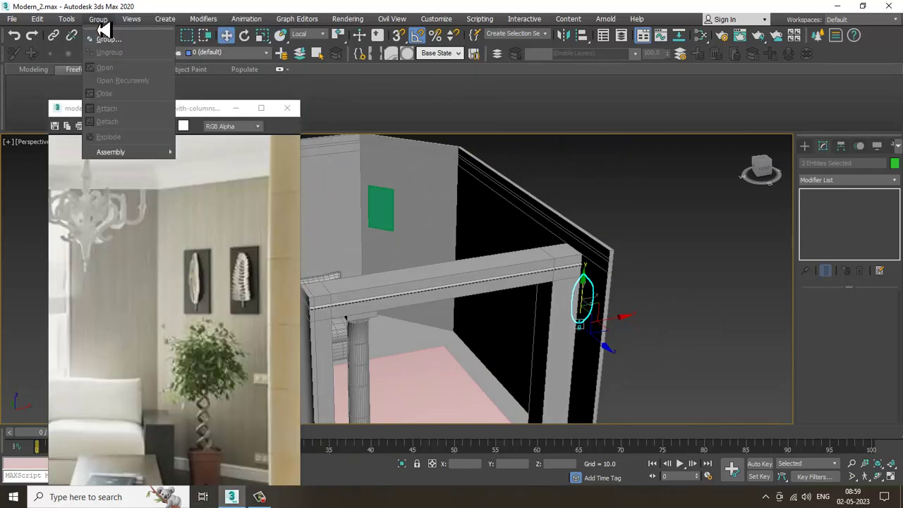
left_click(115, 32)
left_click(465, 269)
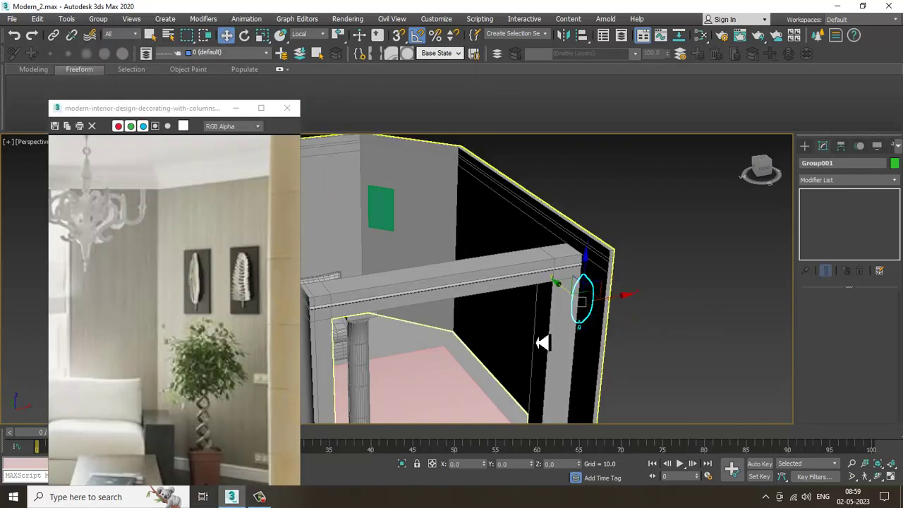
Rotate the leaf group about -55° around the vertical axis with angle snap off, to follow the angled wall
key("e")
left_click_drag(588, 325, 568, 325)
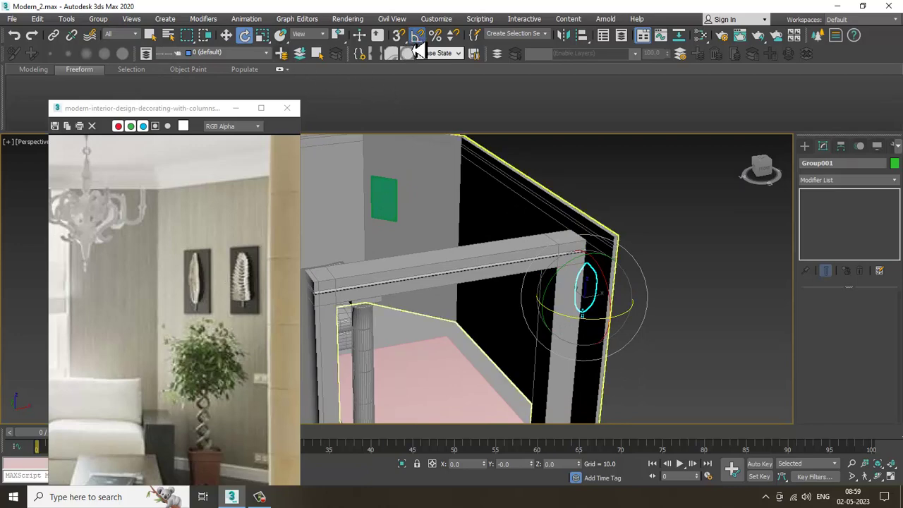
left_click_drag(591, 326, 559, 323)
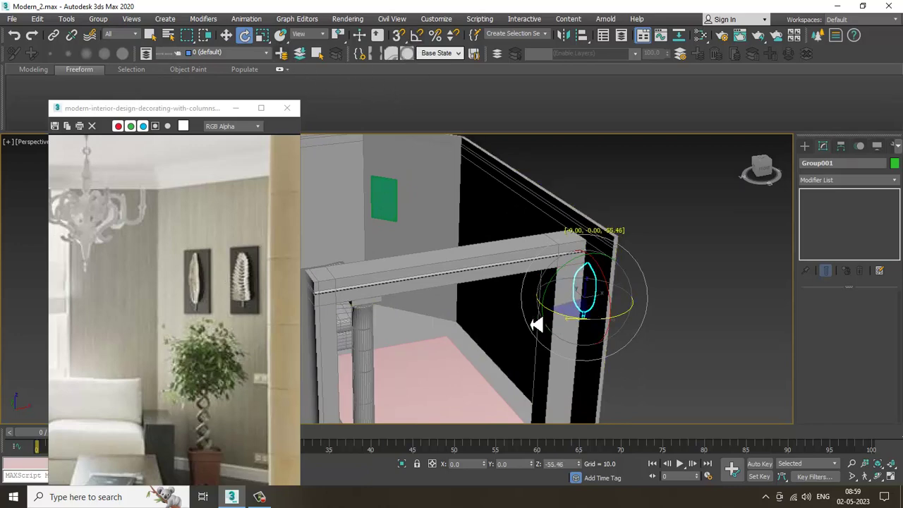
Move the leaf group across the room to the angled wall, over the green picture panel
middle_click_drag(535, 324, 610, 320, "alt")
key("w")
left_click_drag(641, 308, 376, 230)
key("z")
middle_click_drag(376, 229, 406, 220, "alt")
scroll(360, 247, "down", 5)
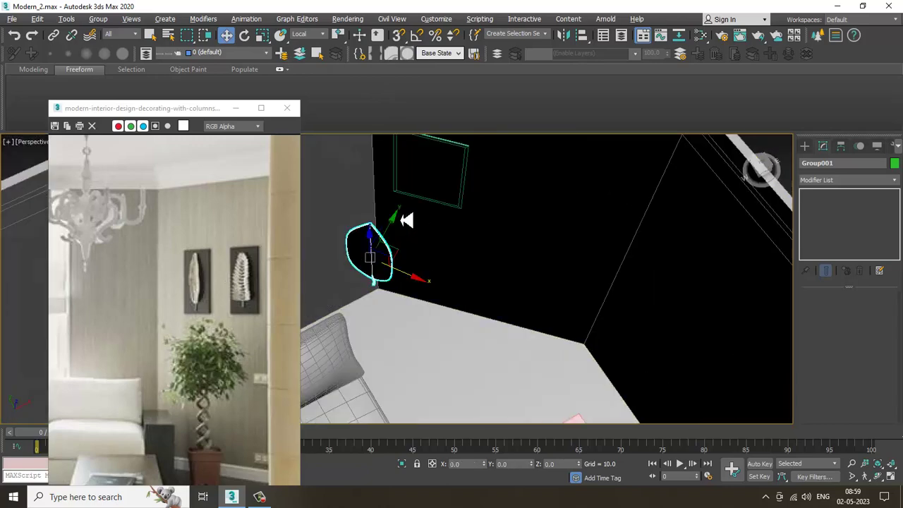
left_click_drag(395, 236, 472, 162)
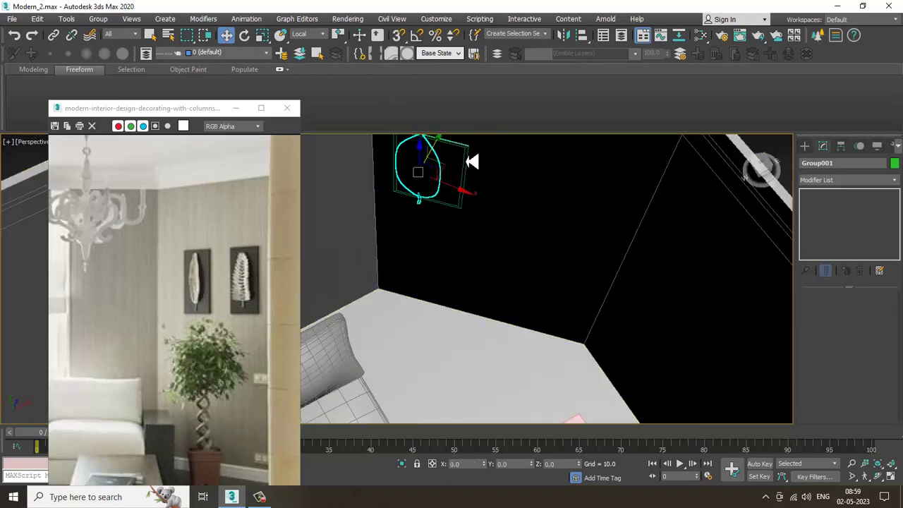
Move the leaf group about -25 along its local Y axis to bring it in front of the picture panel
key("z")
scroll(417, 155, "down", 5)
middle_click_drag(418, 155, 424, 290, "alt")
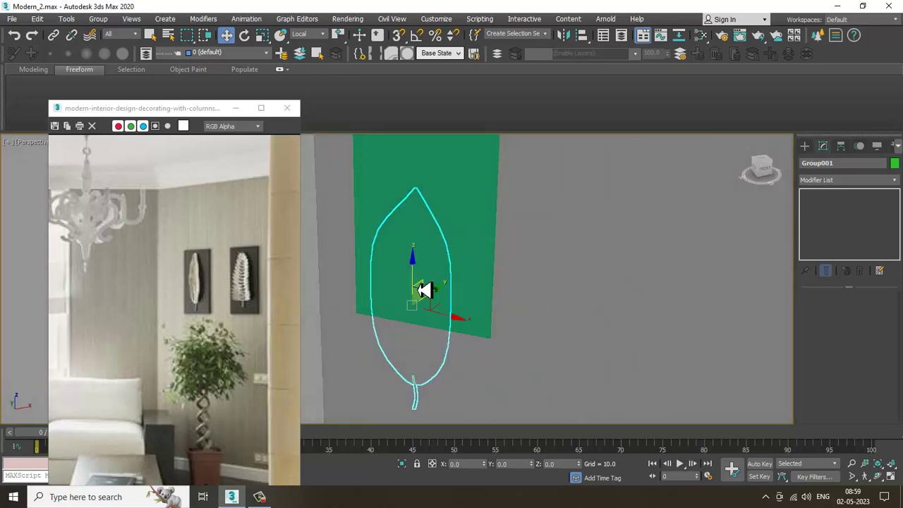
scroll(429, 238, "down", 4)
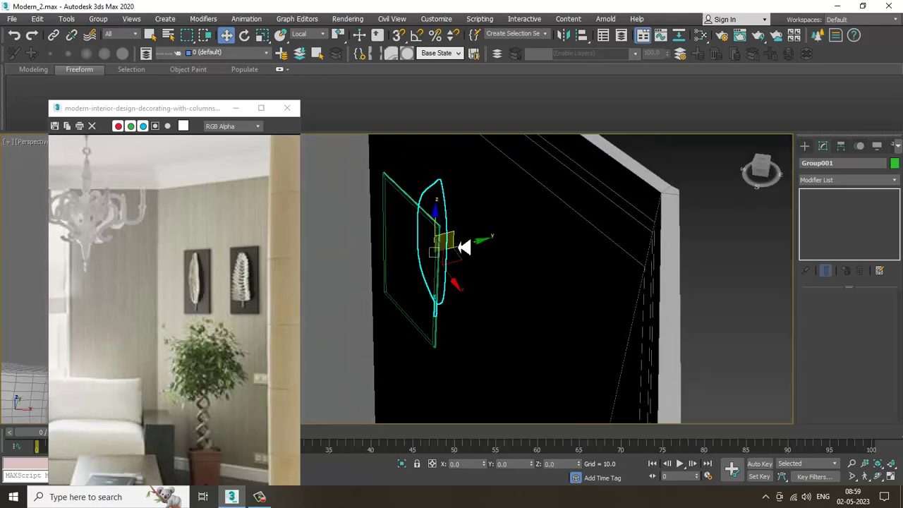
left_click_drag(480, 254, 439, 259)
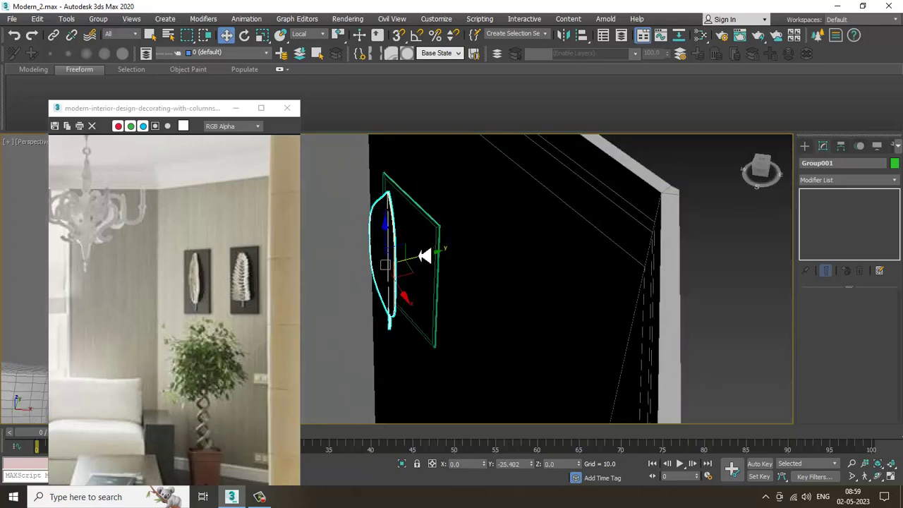
Scale the leaf group down uniformly to suit the panel and shift it about 13.3 along its local X
scroll(428, 251, "up", 3)
key("r")
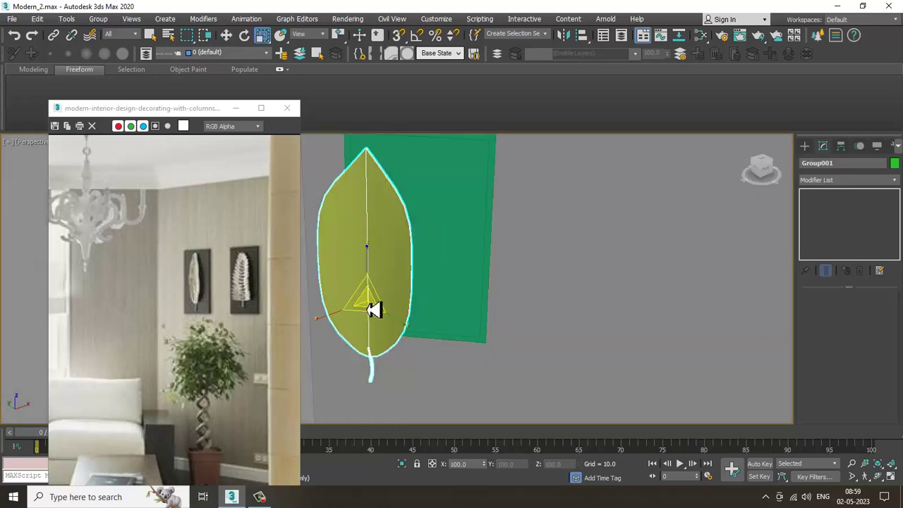
left_click_drag(373, 309, 388, 341)
key("w")
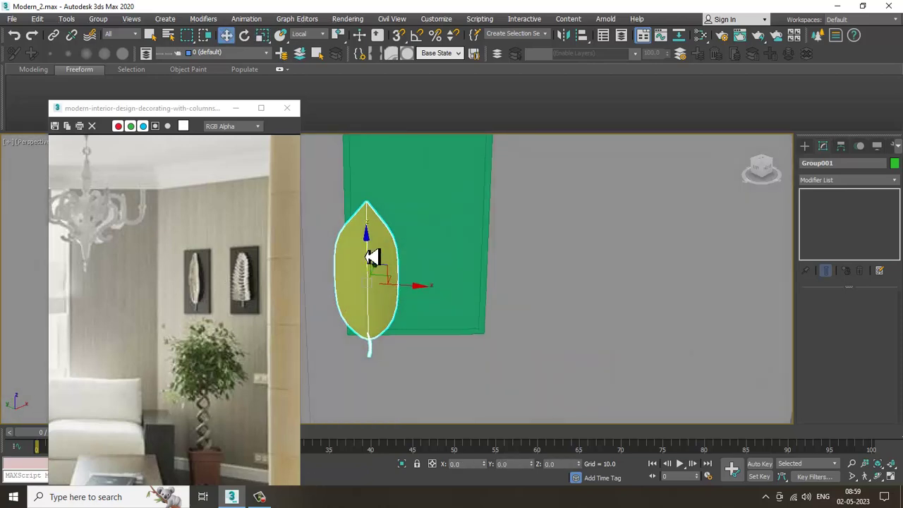
middle_click_drag(396, 215, 369, 246, "alt")
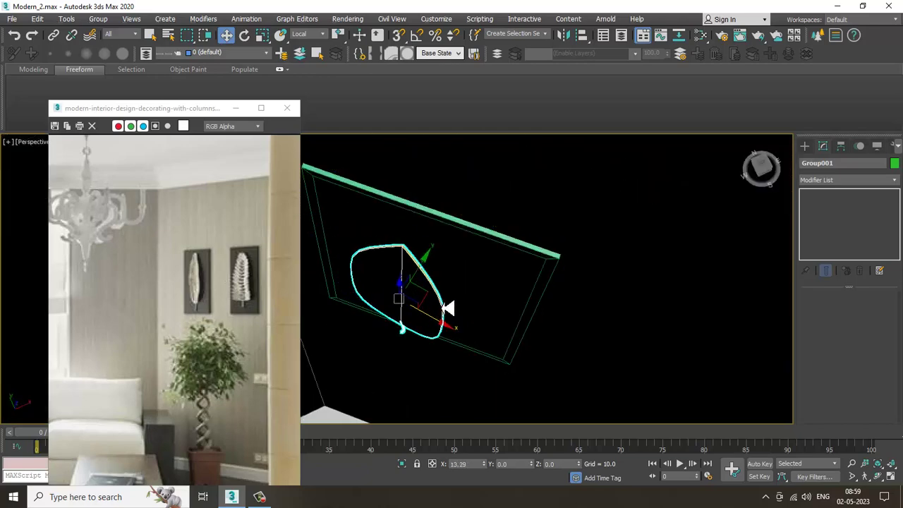
Rotate the leaf group about 7° around Z to parallel the panel and move it about 3.9 along local Y toward it
middle_click_drag(446, 308, 401, 358, "alt")
key("e")
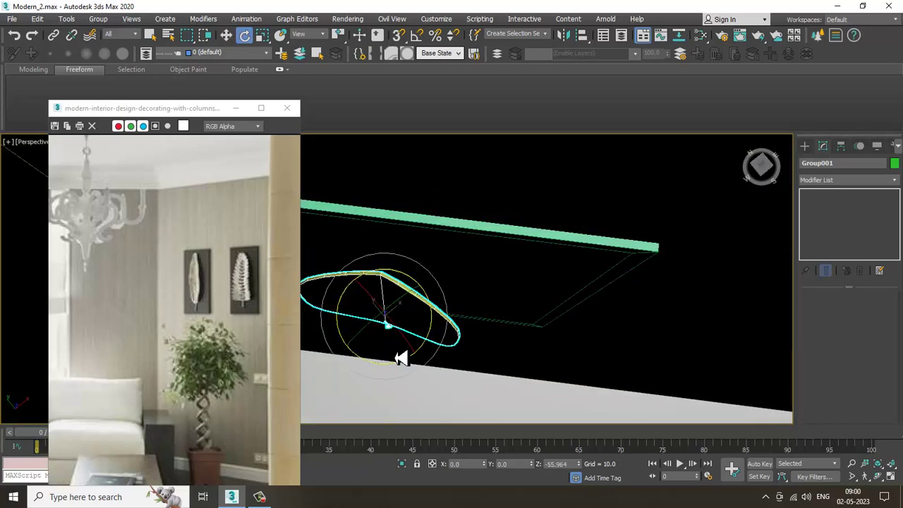
left_click_drag(391, 373, 399, 371)
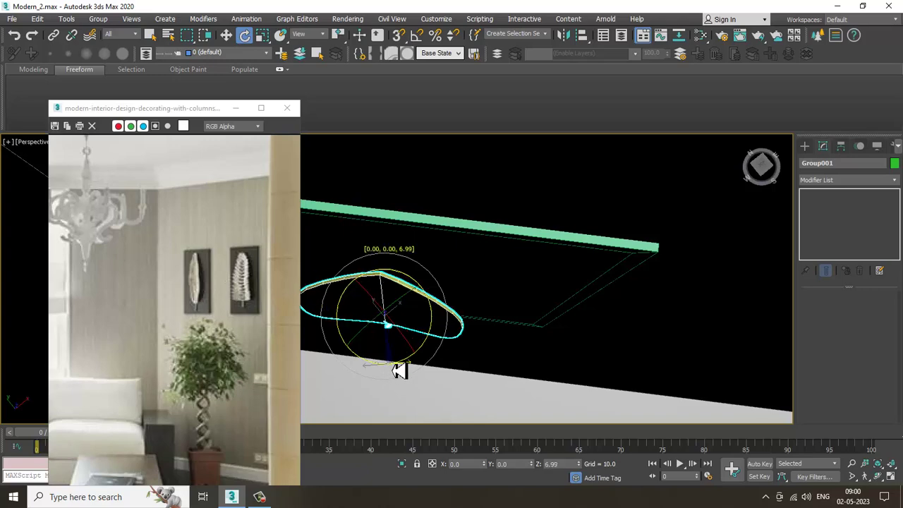
key("w")
middle_click_drag(403, 329, 429, 293, "alt")
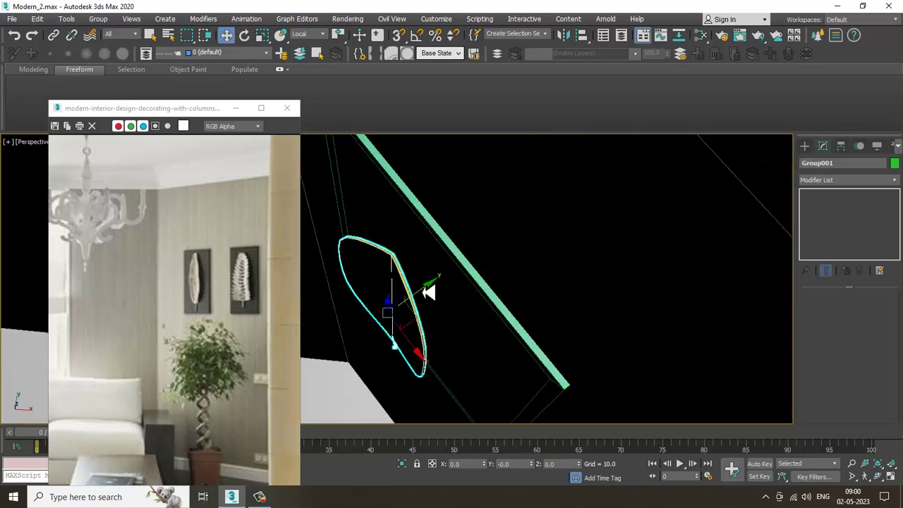
left_click_drag(431, 299, 452, 297)
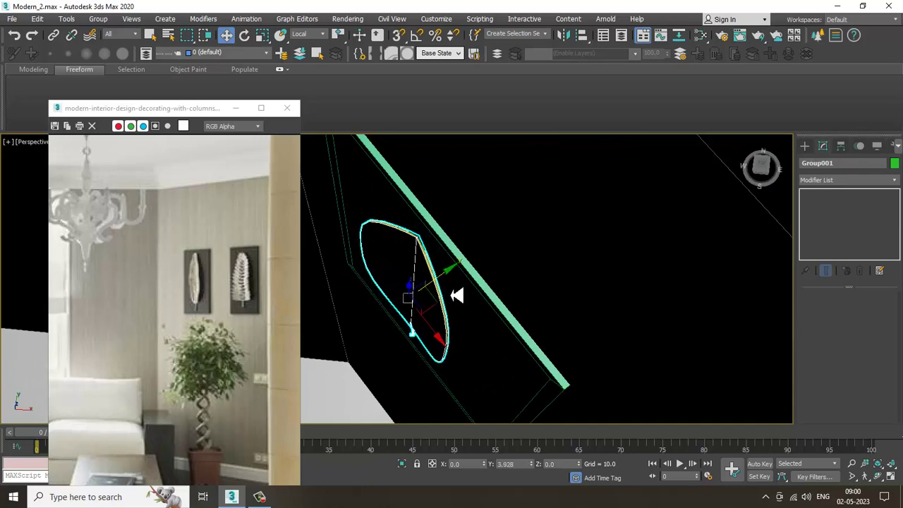
middle_click_drag(443, 291, 430, 261, "alt")
scroll(478, 239, "down", 2)
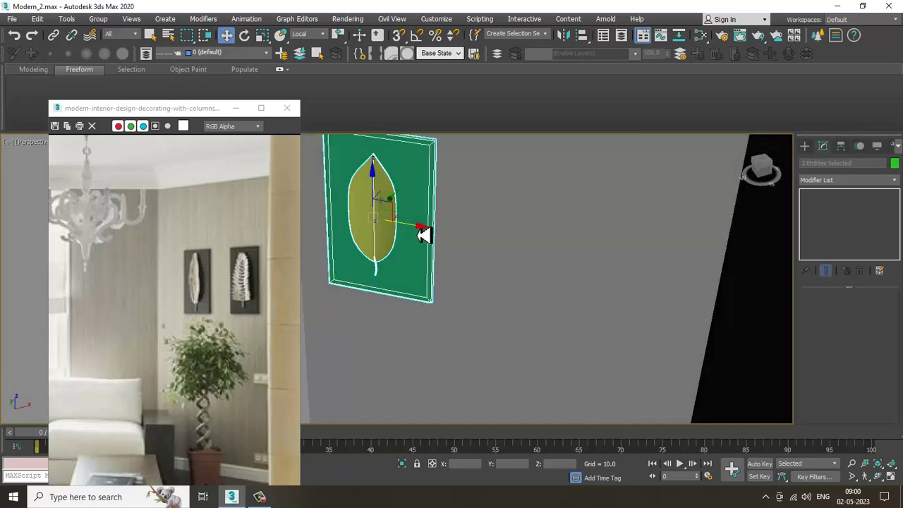
Duplicate the panel and leaf along the wall as one Copy, and bring the copy about 18.5 closer to the original
left_click_drag(423, 235, 628, 260, "shift")
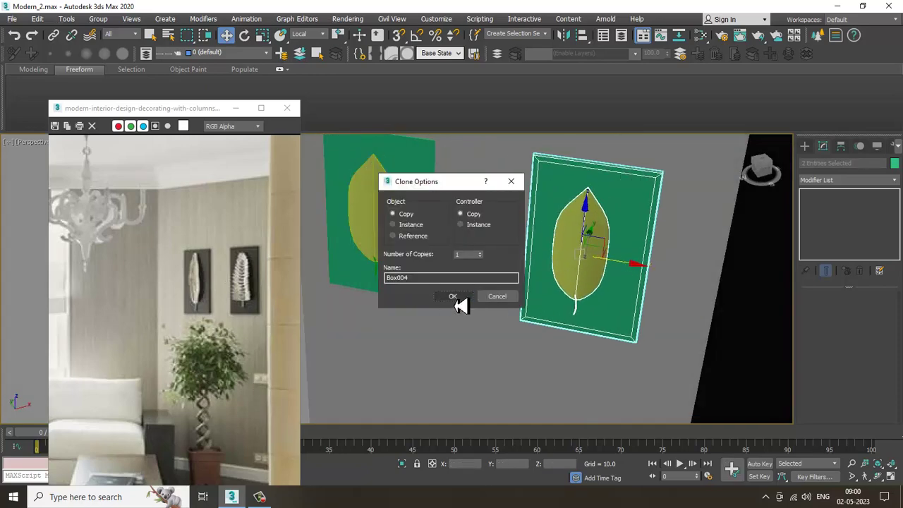
left_click(454, 298)
scroll(500, 298, "down", 3)
mouse_move(500, 298)
middle_mouse_down("alt")
mouse_move(516, 318)
mouse_move(540, 291)
mouse_move(638, 259)
mouse_move(567, 286)
middle_mouse_up("alt")
left_click_drag(577, 281, 543, 281)
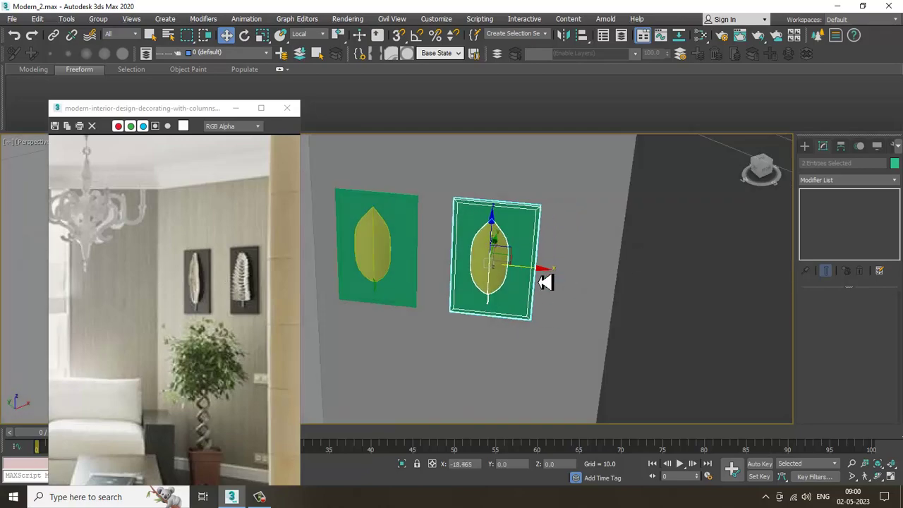
Select all vertical edges of the wall object and connect them with one segment
middle_click_drag(548, 276, 570, 212, "alt")
scroll(581, 208, "down", 4)
scroll(546, 223, "down", 2)
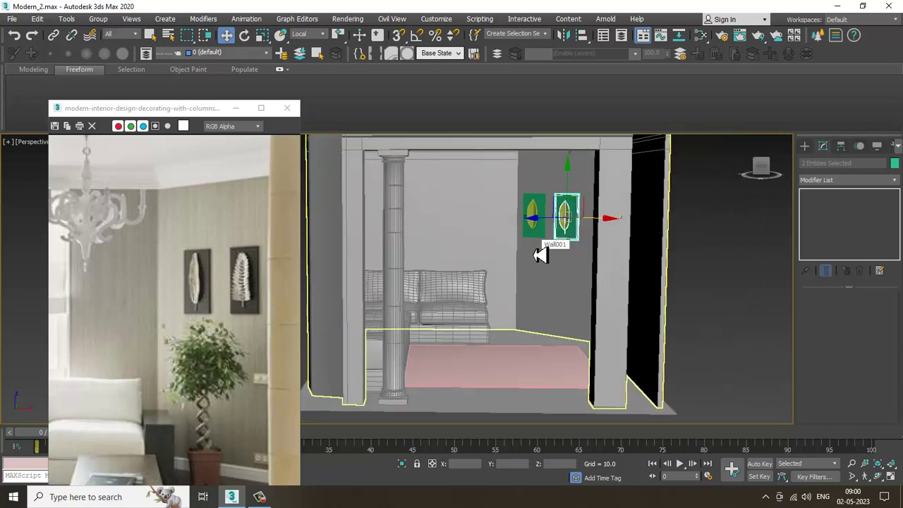
middle_click_drag(187, 396, 227, 282)
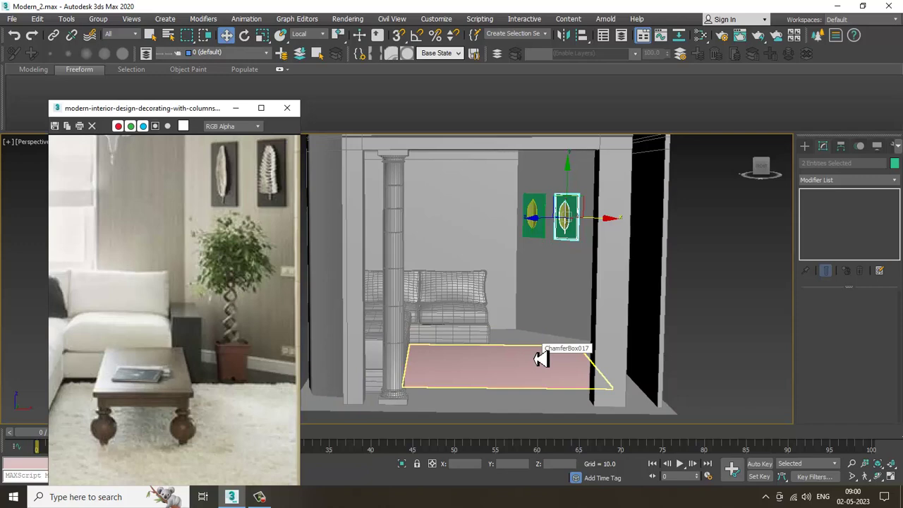
middle_click_drag(549, 372, 544, 252, "alt")
left_click(550, 251)
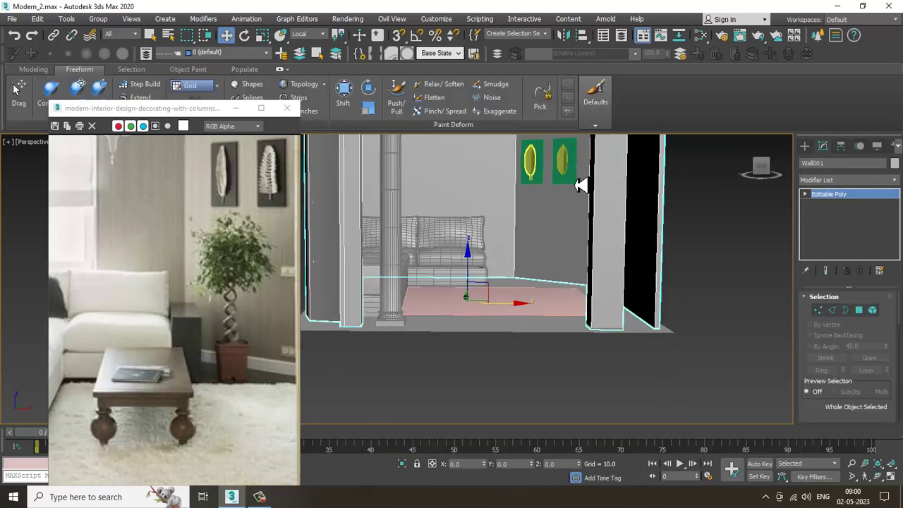
middle_click_drag(579, 185, 687, 234)
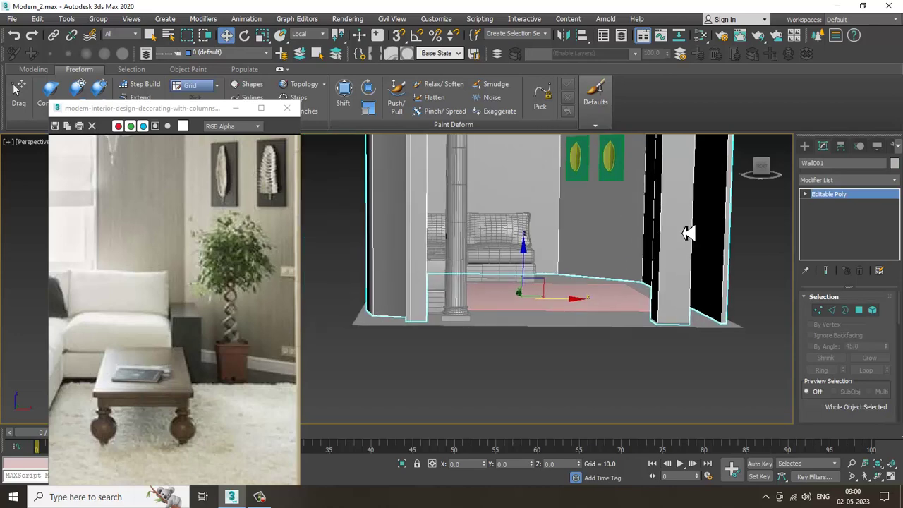
left_click(832, 311)
left_click_drag(347, 273, 803, 268)
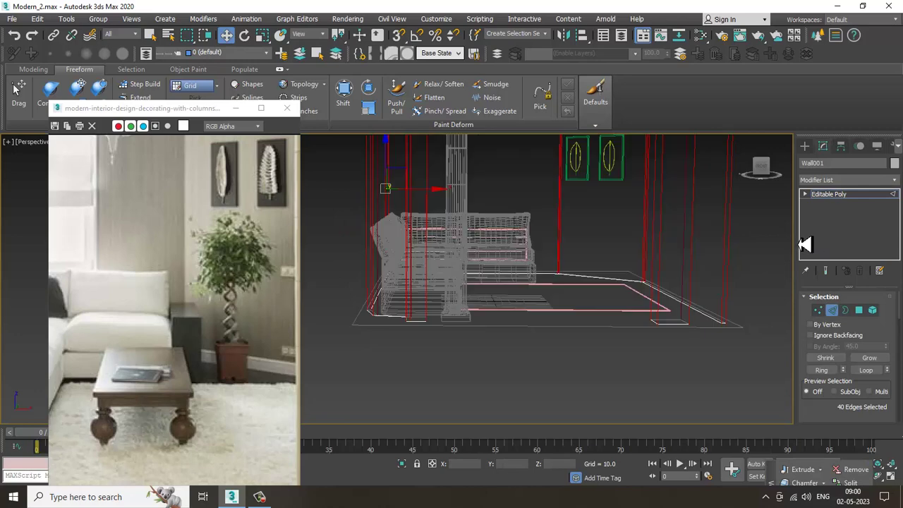
scroll(871, 395, "down", 5)
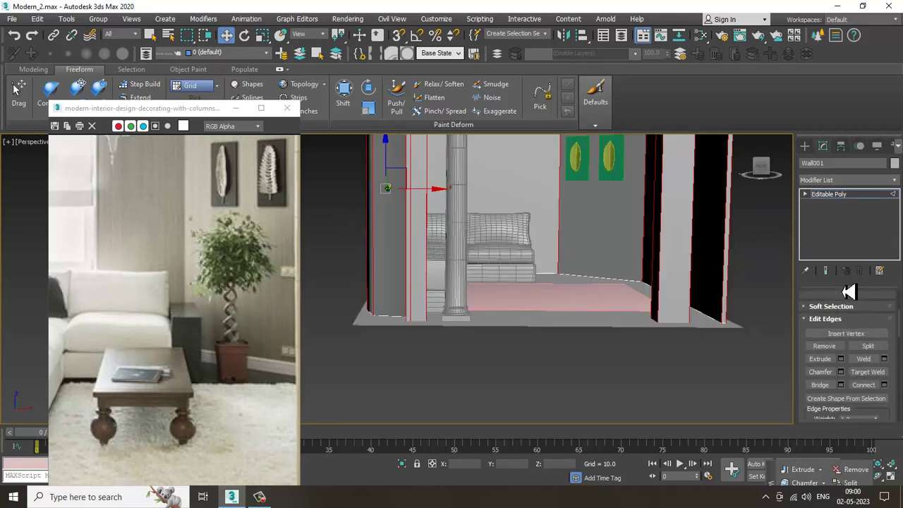
left_click(885, 348)
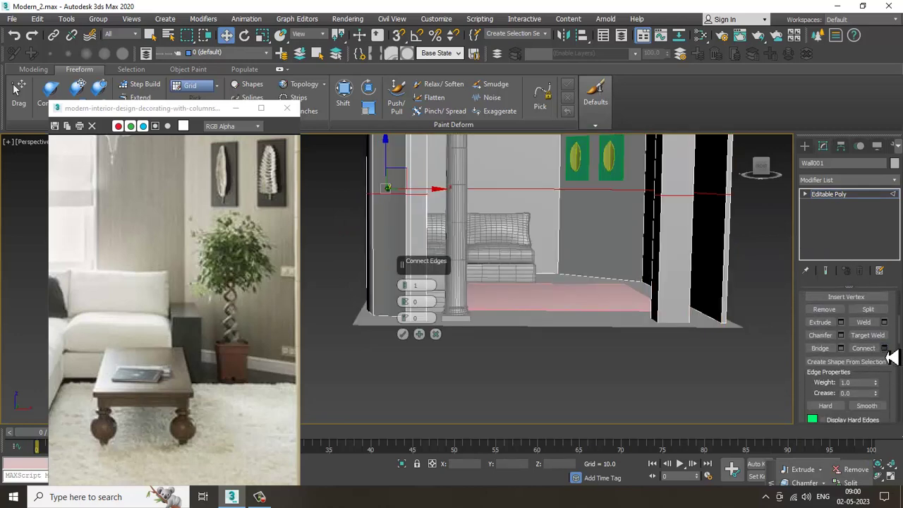
left_click(402, 335)
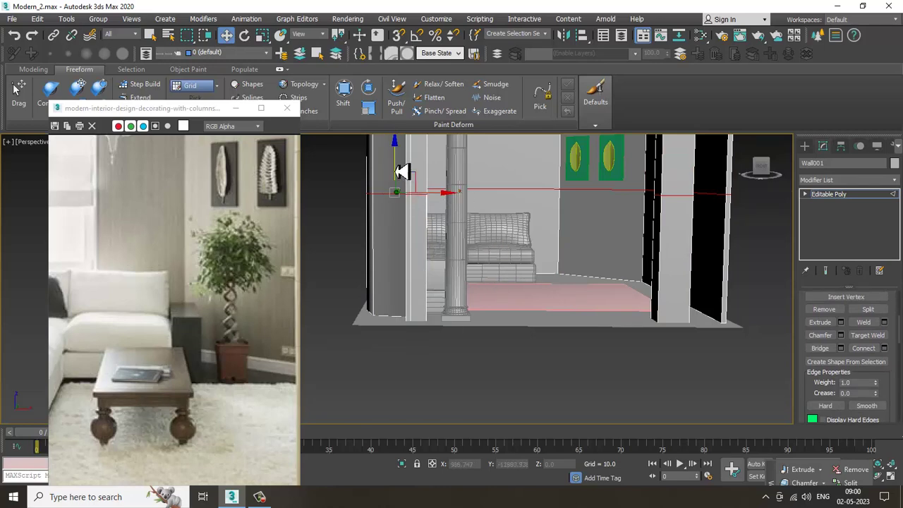
Lower the connected edge loop about 134 along Z to skirting height just above the floor
left_click_drag(400, 168, 439, 270)
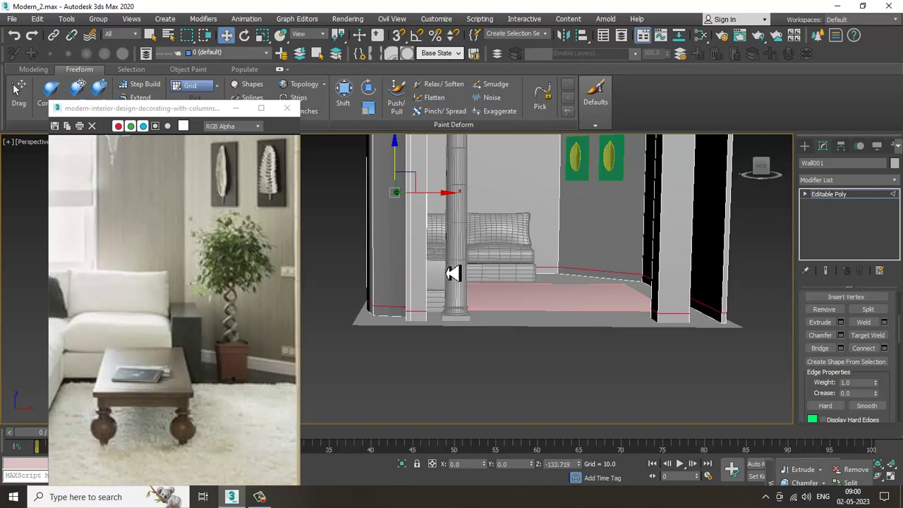
left_click_drag(452, 273, 477, 275)
scroll(625, 296, "up", 4)
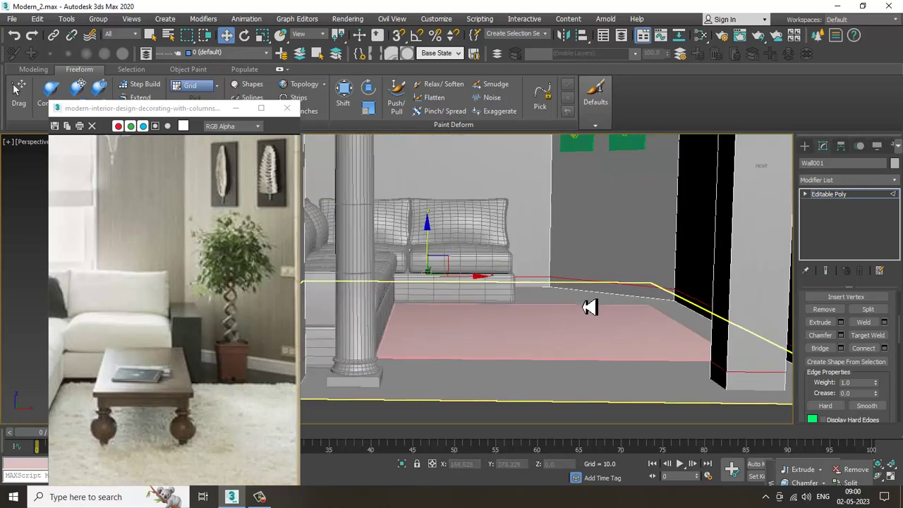
scroll(610, 307, "down", 6)
middle_click_drag(605, 318, 636, 318, "alt")
scroll(585, 306, "up", 4)
middle_click_drag(636, 318, 682, 324)
scroll(670, 325, "up", 3)
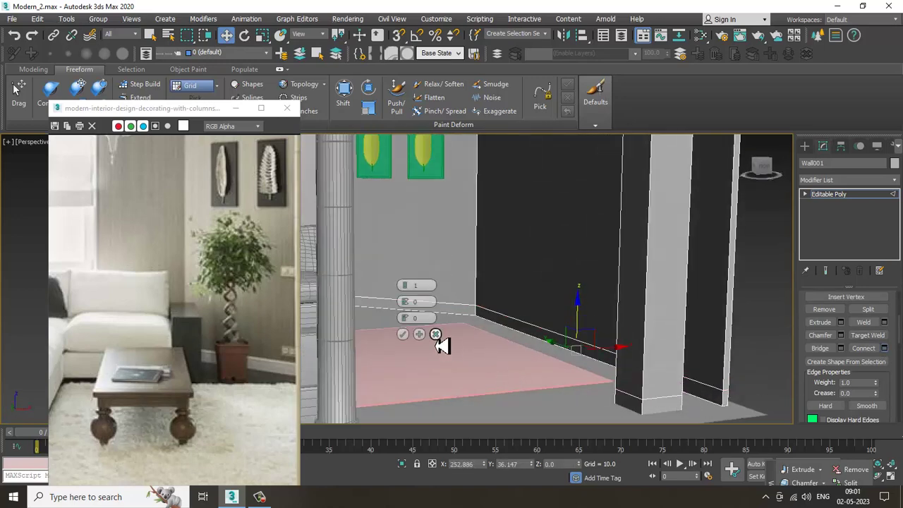
left_click(435, 333)
Select the wall's skirting-height polygons along the side wall, the angled wall and behind the sofa
key("4")
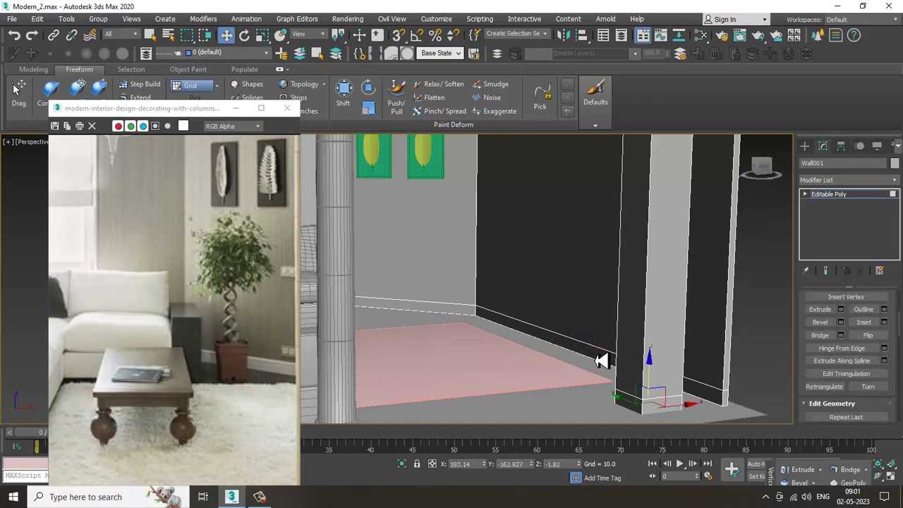
left_click(599, 359)
left_click(456, 309, "ctrl")
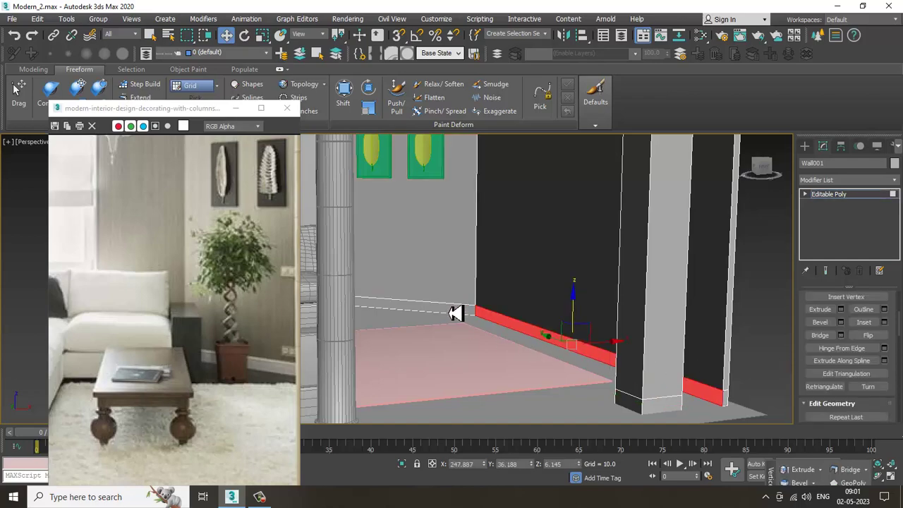
mouse_move(456, 314)
middle_mouse_down("alt")
mouse_move(447, 274)
mouse_move(397, 306)
mouse_move(523, 305)
mouse_move(568, 268)
mouse_move(421, 256)
mouse_move(448, 335)
middle_mouse_up("alt")
middle_click_drag(414, 362, 392, 236, "alt")
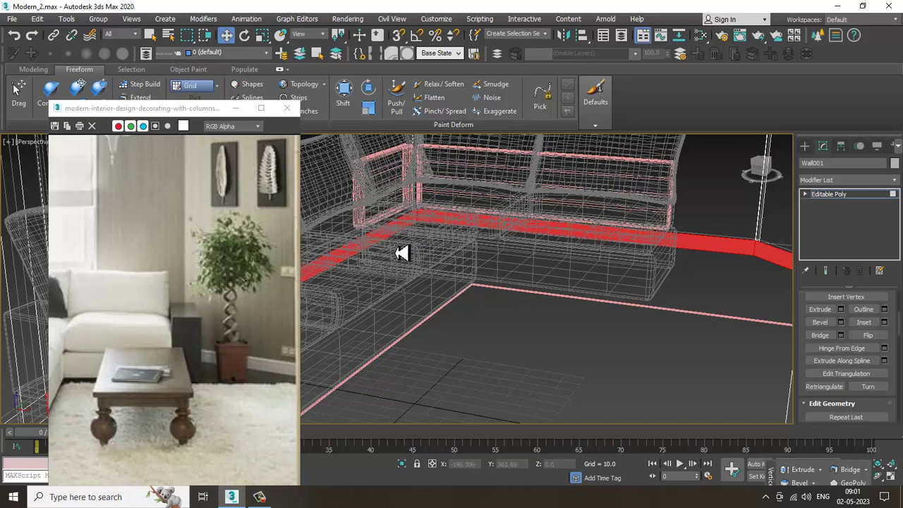
Continue the skirting polygon selection along the wall behind the sofa's long side toward the front column
middle_click_drag(402, 252, 487, 266)
scroll(531, 225, "down", 3)
scroll(324, 270, "up", 2)
middle_click_drag(325, 270, 382, 297, "alt")
scroll(405, 220, "up", 3)
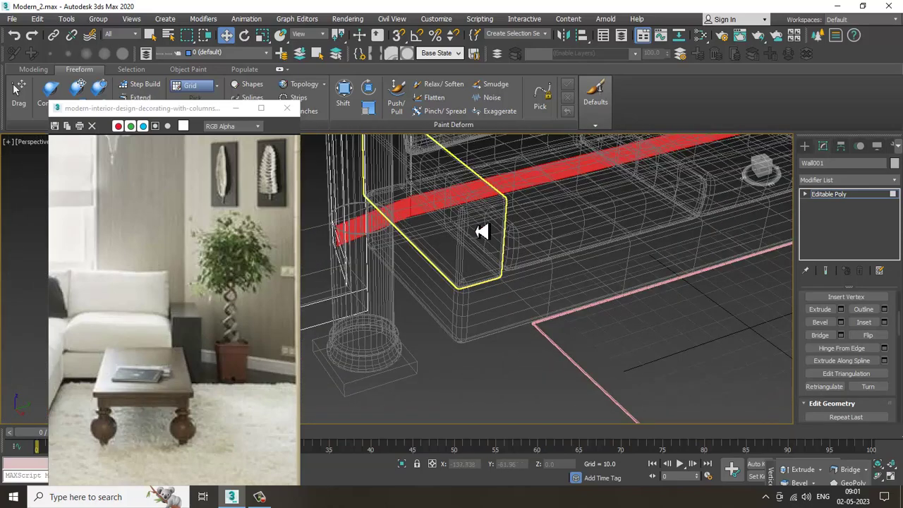
middle_click_drag(483, 231, 427, 421, "alt")
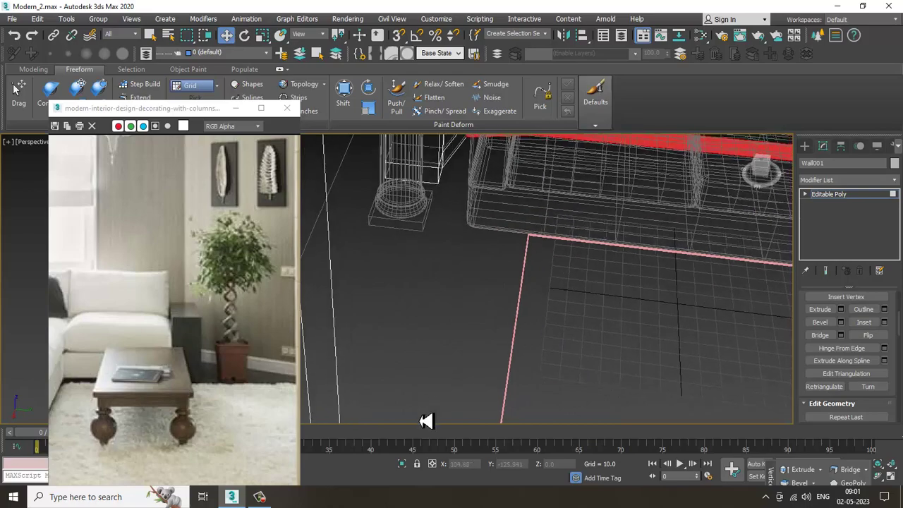
Try to add the polygon near the front column to the skirting selection and undo it
left_click(459, 164)
key("ctrl+z")
middle_click_drag(442, 179, 550, 189, "alt")
scroll(455, 169, "up", 3)
scroll(456, 170, "down", 3)
scroll(532, 178, "up", 3)
scroll(533, 180, "down", 3)
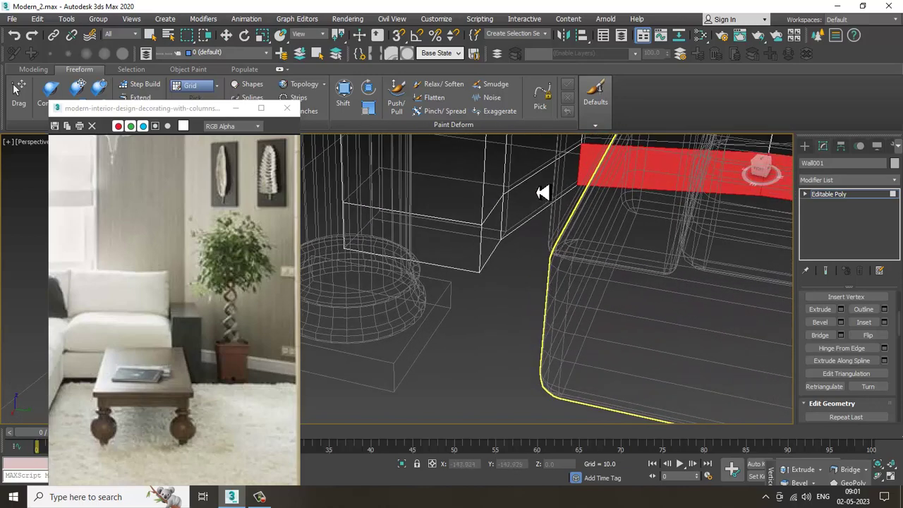
left_click(226, 35)
Extrude the selected skirting polygons along their local normals with a height of about 3.54
mouse_move(541, 204)
middle_mouse_down("alt")
mouse_move(494, 238)
mouse_move(583, 252)
mouse_move(571, 275)
mouse_move(383, 251)
mouse_move(427, 238)
mouse_move(447, 282)
middle_mouse_up("alt")
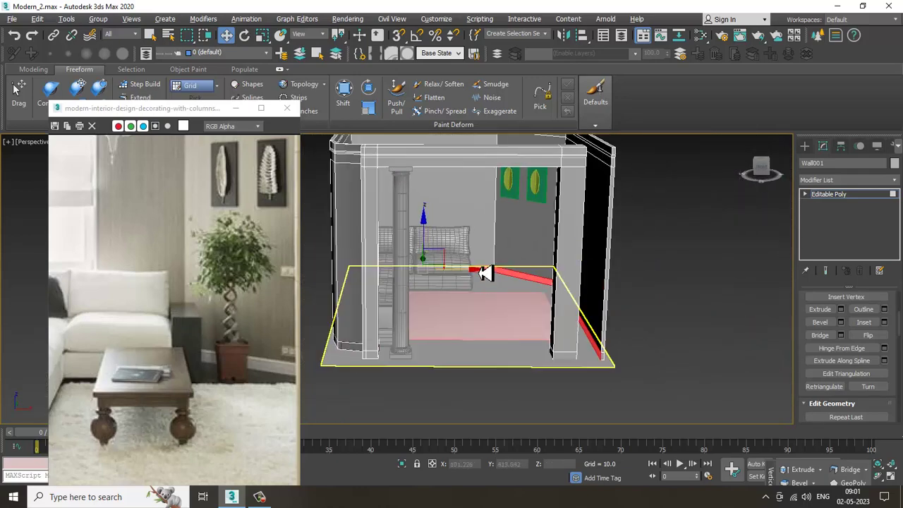
scroll(486, 273, "up", 5)
left_click(840, 308)
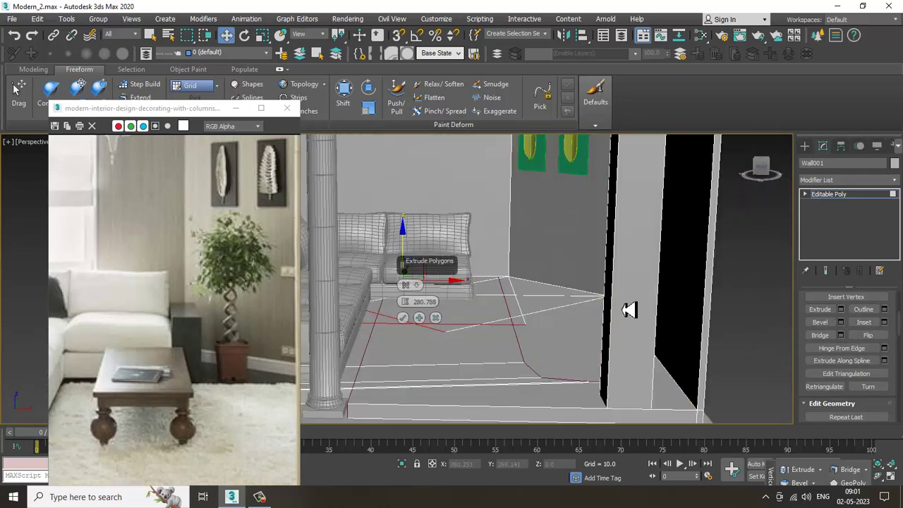
middle_click_drag(437, 304, 447, 308, "alt")
left_click(417, 286)
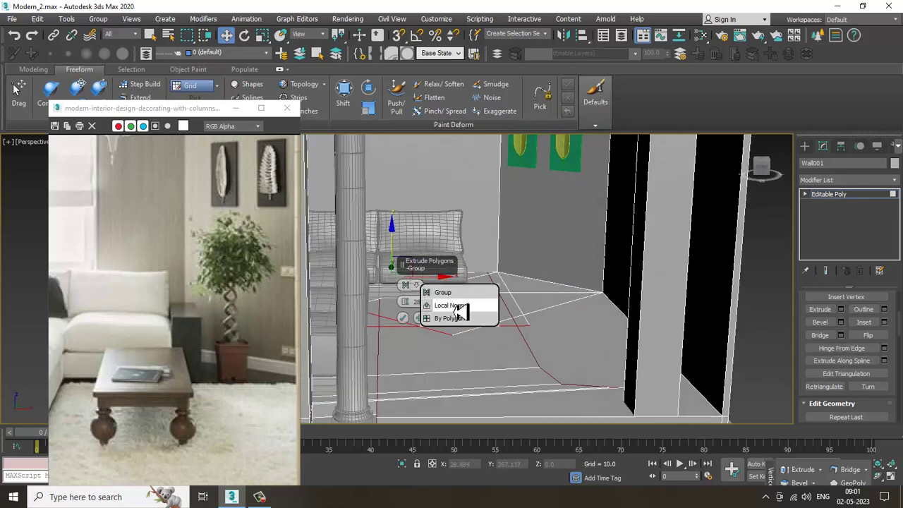
left_click(457, 305)
left_click_drag(405, 301, 405, 373)
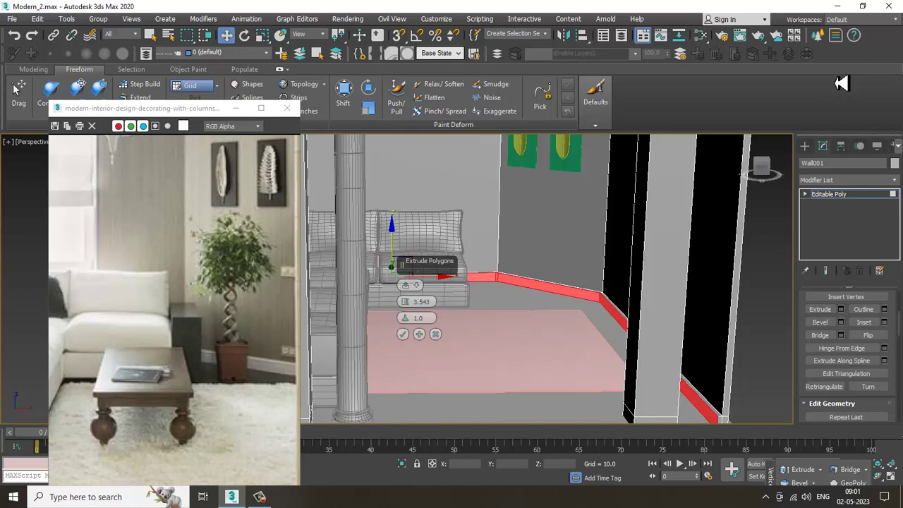
Switch the skirting extrusion type to Group, reduce its height to about 0.94 and apply it
middle_click_drag(612, 306, 573, 302)
scroll(593, 314, "up", 3)
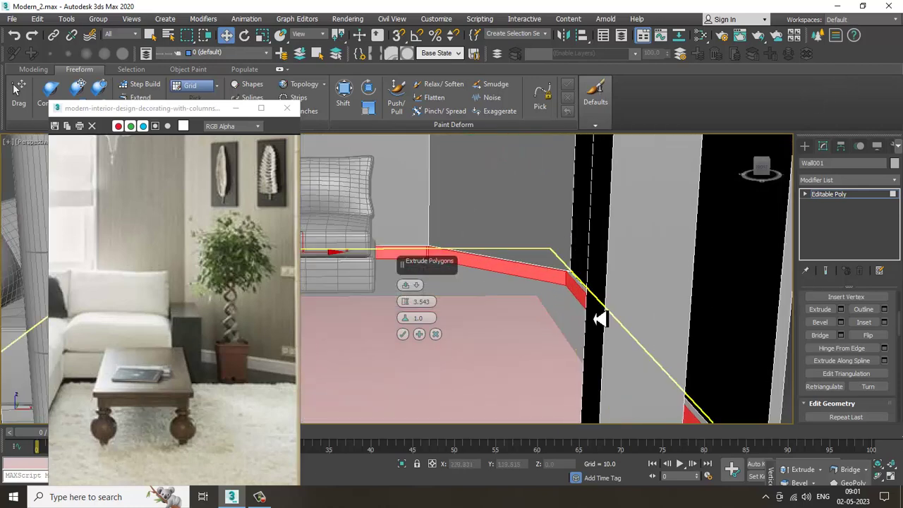
middle_click_drag(611, 255, 566, 250, "alt")
scroll(619, 250, "up", 5)
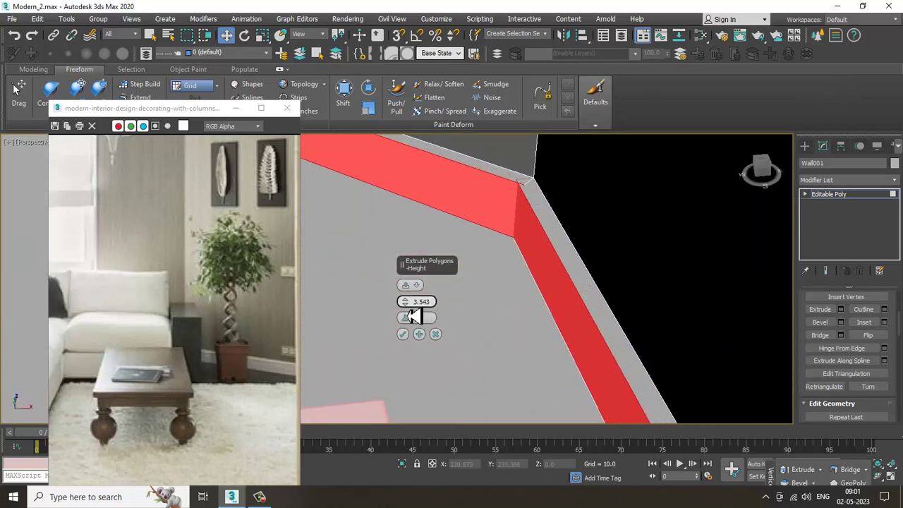
left_click_drag(414, 310, 421, 326)
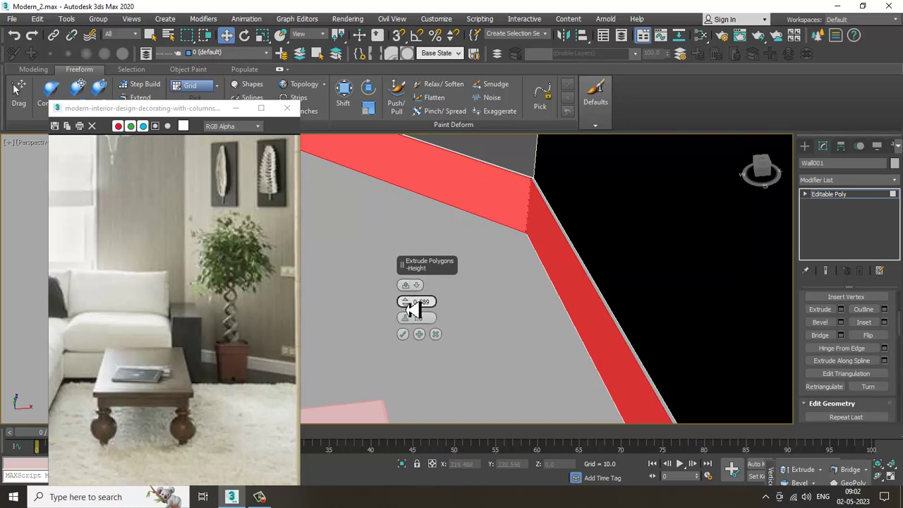
left_click(435, 295)
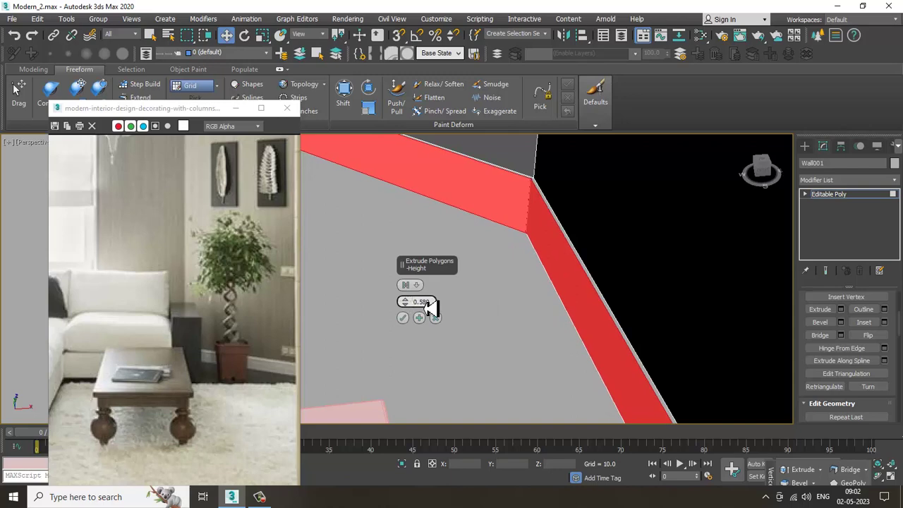
left_click_drag(428, 308, 427, 306)
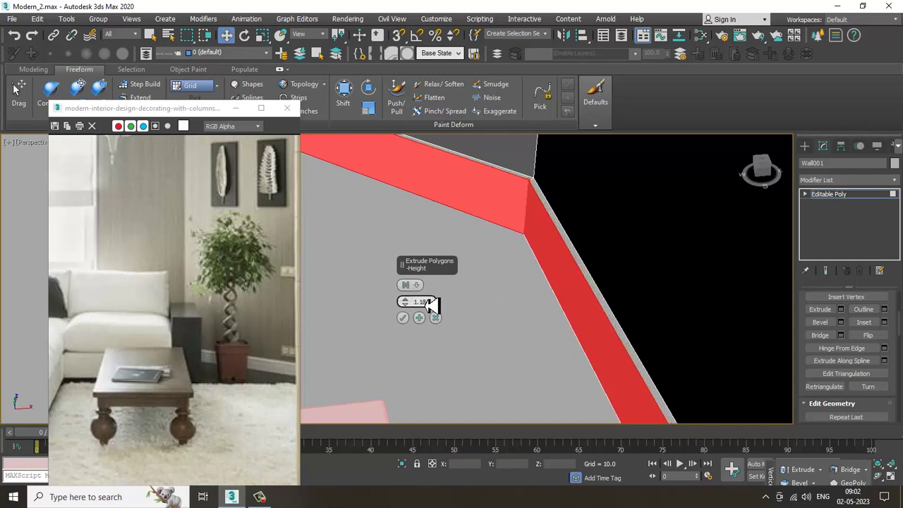
left_click_drag(427, 305, 428, 307)
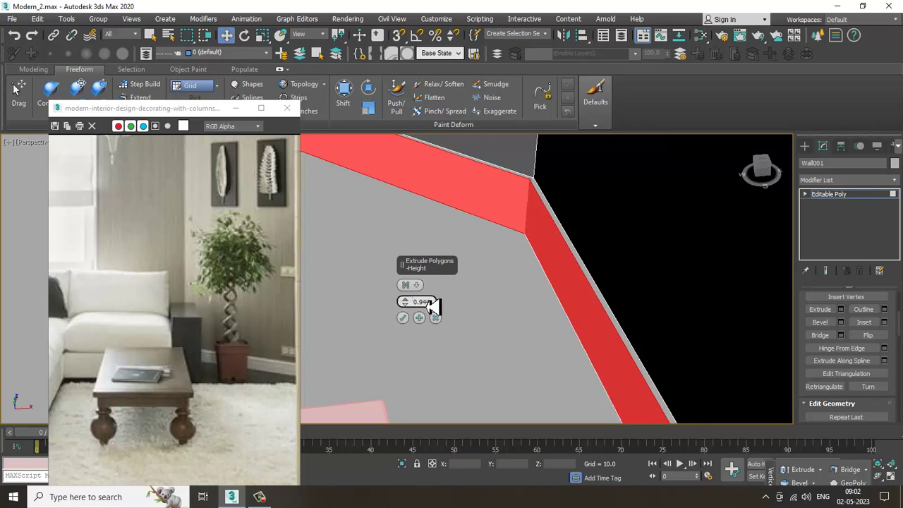
left_click(405, 317)
Clear the polygon selection and inspect the extruded skirting along the angled and side walls
middle_click_drag(416, 323, 487, 332, "alt")
scroll(495, 331, "down", 10)
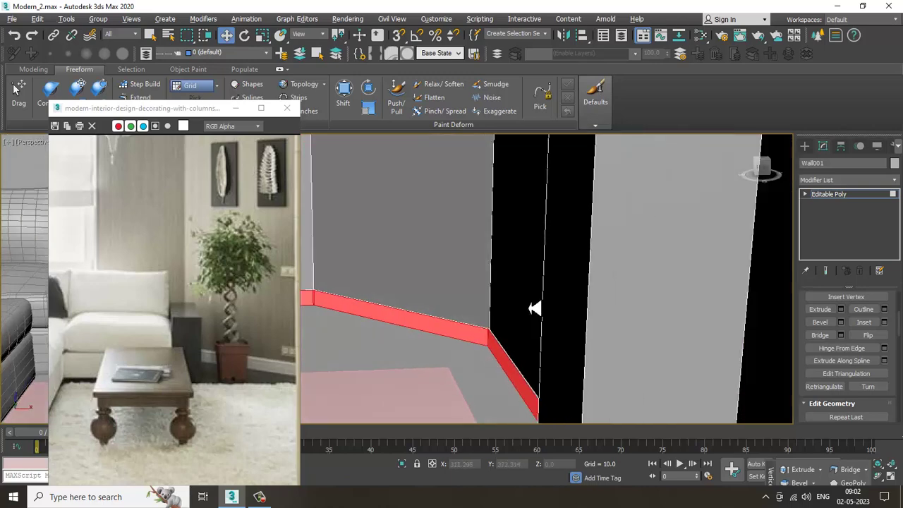
middle_click_drag(627, 324, 638, 304, "alt")
left_click(638, 304)
middle_click_drag(521, 316, 543, 303)
middle_click_drag(543, 304, 562, 295, "alt")
scroll(545, 306, "up", 4)
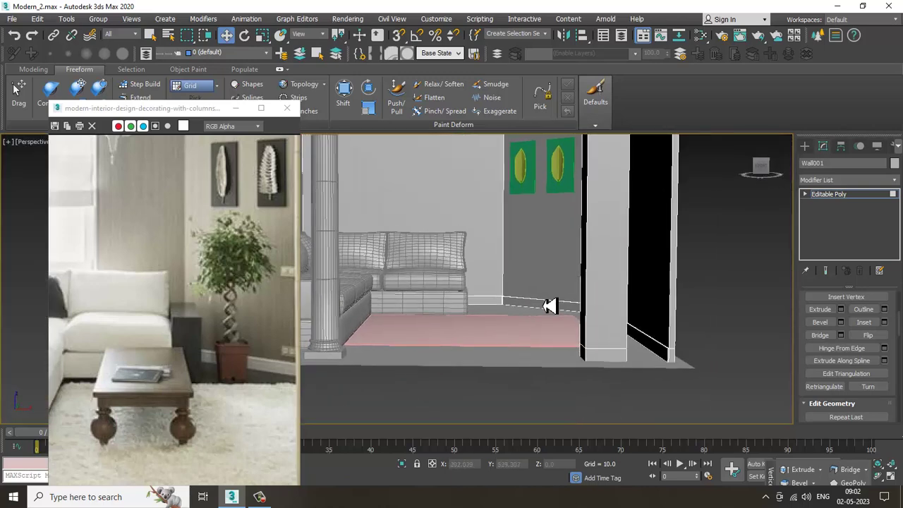
middle_click_drag(532, 326, 537, 349, "alt")
Create a flat box about 128 long and 78 wide on the rug in the Top view as the coffee table top
left_click(806, 149)
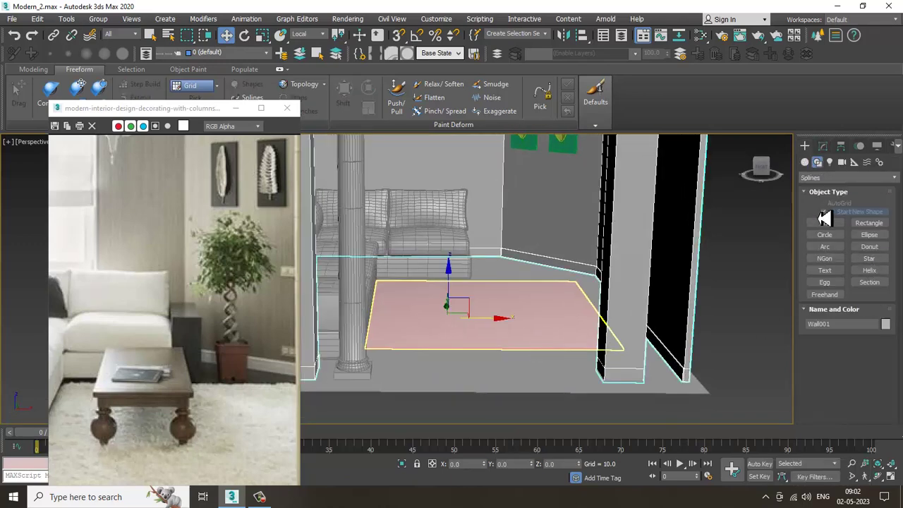
left_click(805, 161)
left_click(818, 177)
left_click(820, 187)
left_click(823, 214)
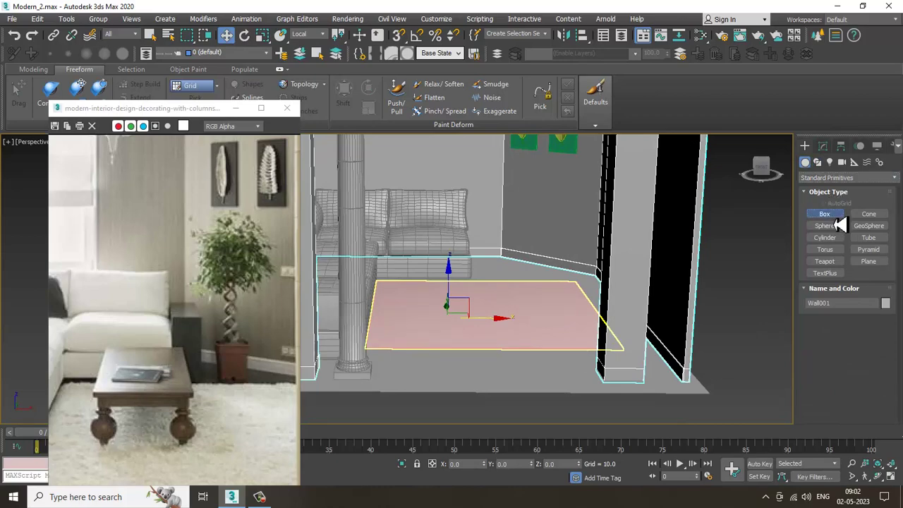
scroll(564, 332, "down", 5)
key("alt+w")
key("alt+w")
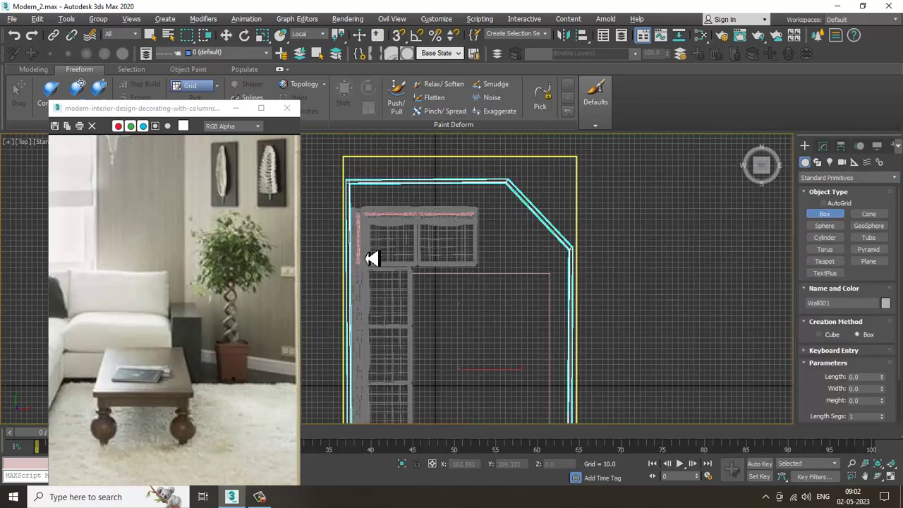
scroll(534, 280, "up", 6)
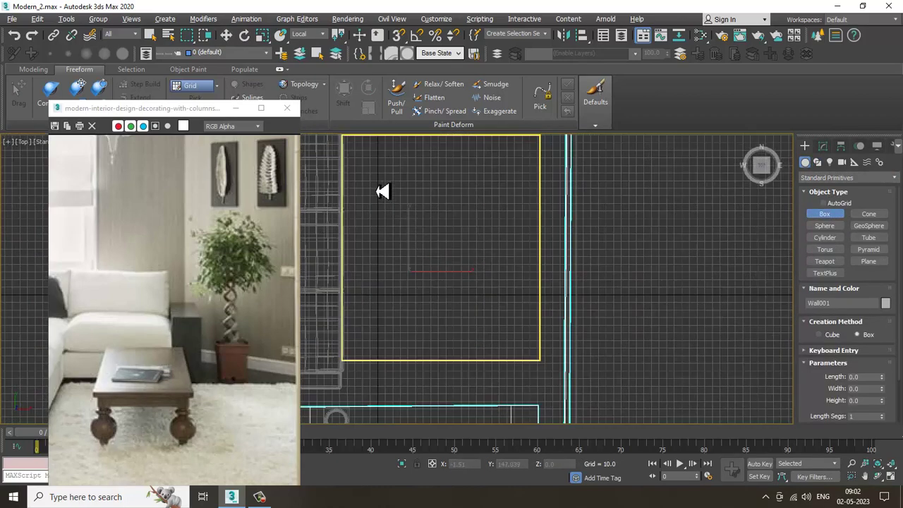
scroll(381, 191, "down", 3)
left_click_drag(409, 236, 477, 343)
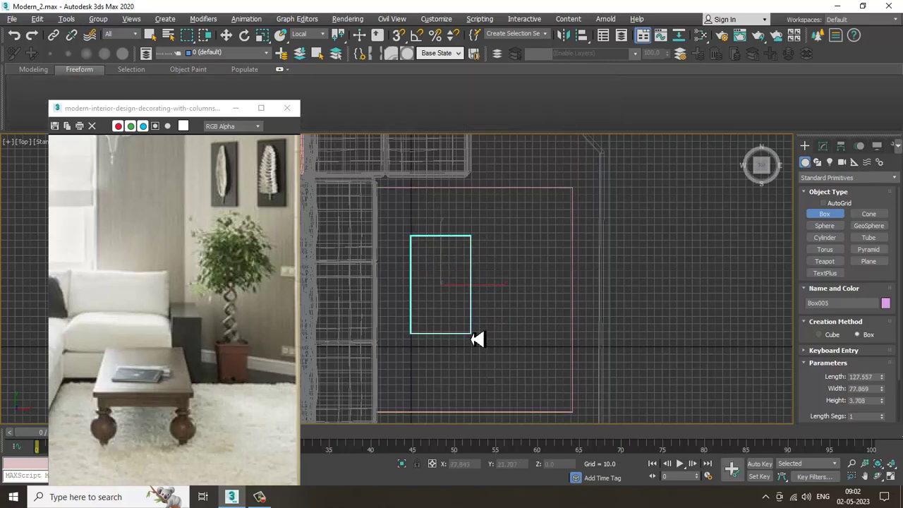
left_click(471, 338)
Raise the tabletop box above the rug to about 43.6 along Z in the Perspective view
key("w")
key("alt+w")
key("alt+w")
scroll(600, 353, "down", 6)
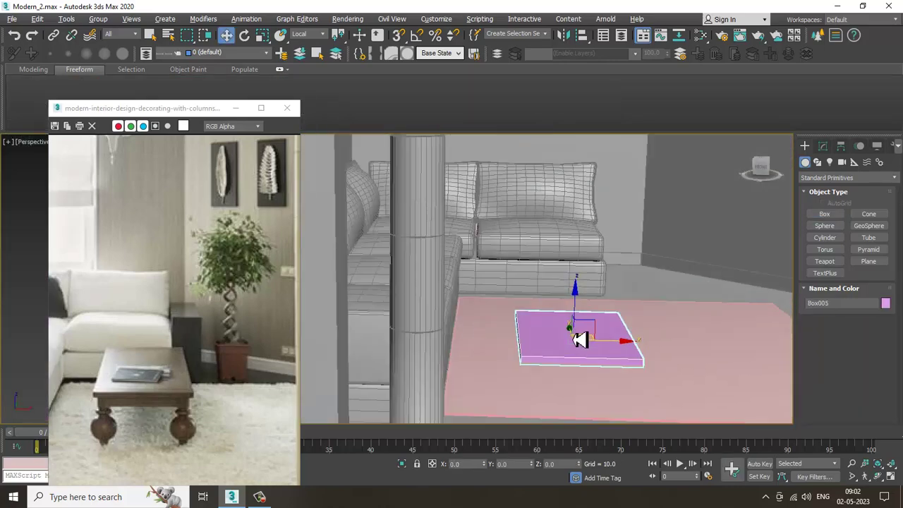
middle_click_drag(575, 338, 570, 313, "alt")
key("r")
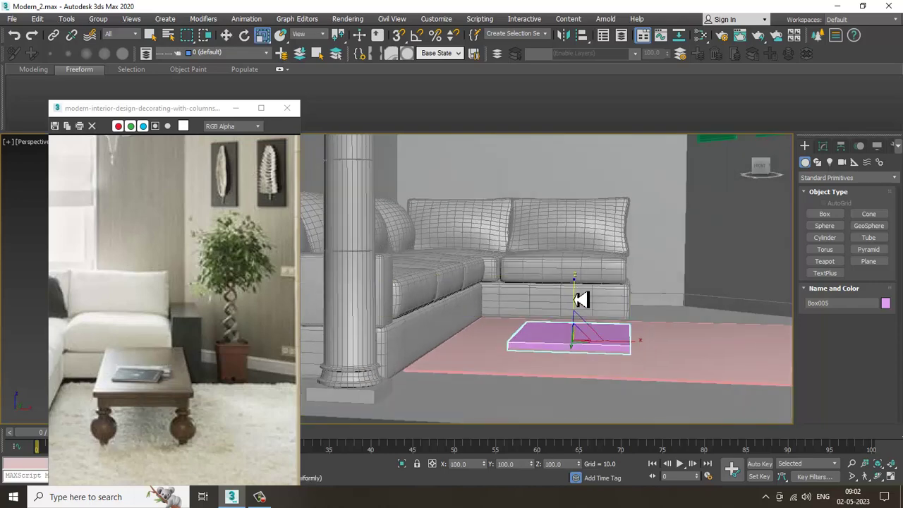
left_click_drag(578, 298, 581, 253)
key("w")
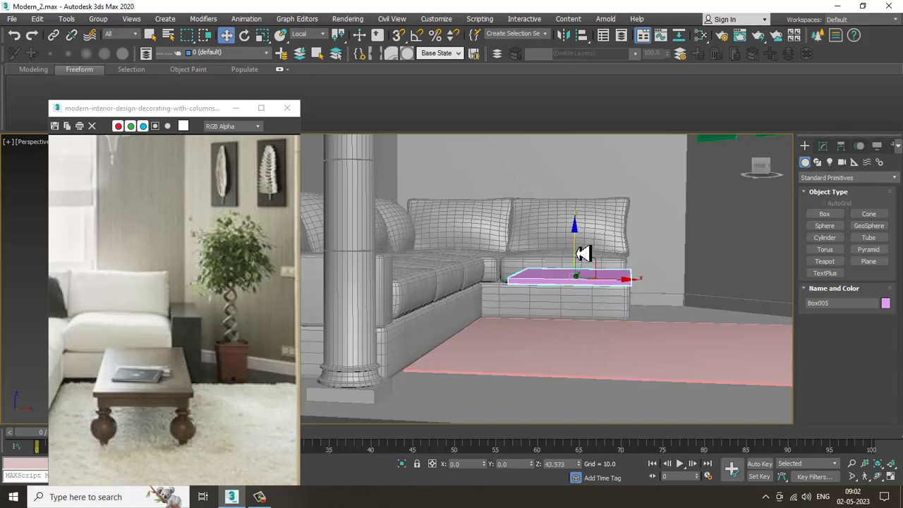
Convert the tabletop box to Editable Poly and inset its underside polygon by about 2.06
mouse_move(580, 254)
middle_mouse_down("alt")
mouse_move(604, 288)
mouse_move(611, 285)
mouse_move(578, 262)
middle_mouse_up("alt")
right_click(578, 263)
mouse_move(589, 358)
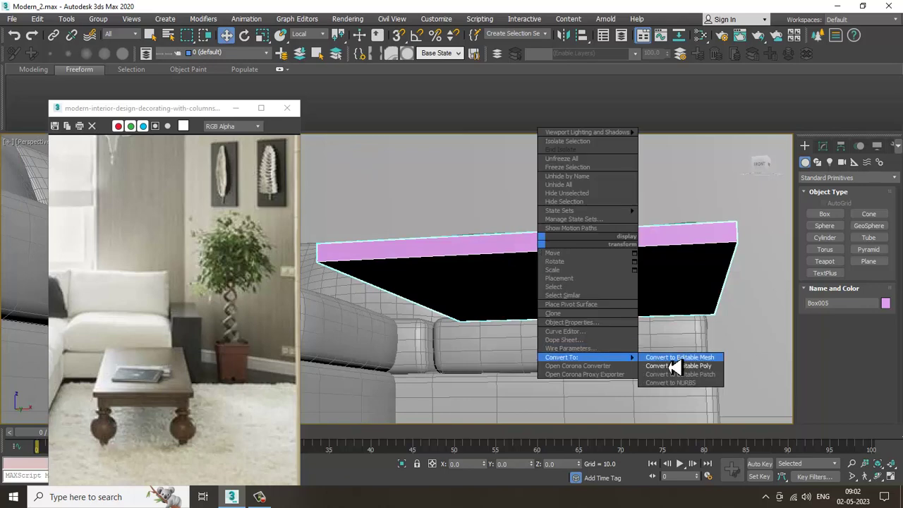
left_click(674, 373)
key("4")
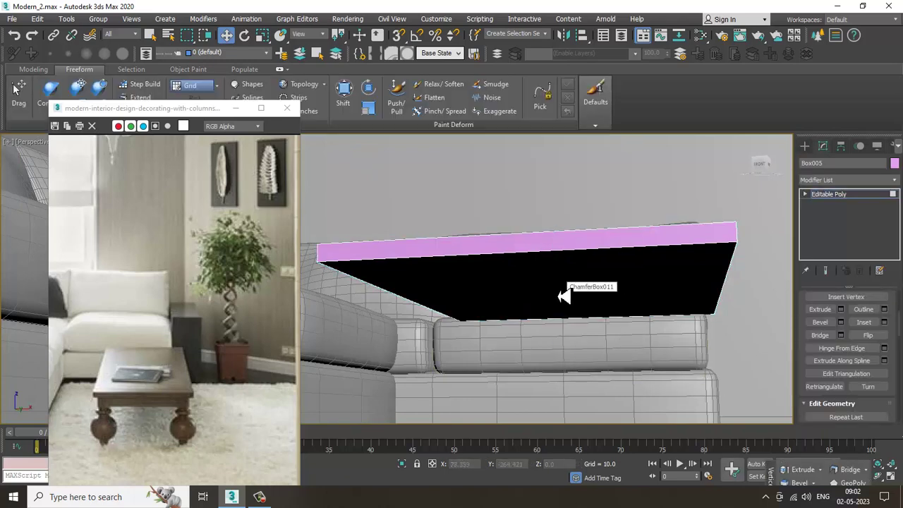
left_click(569, 298)
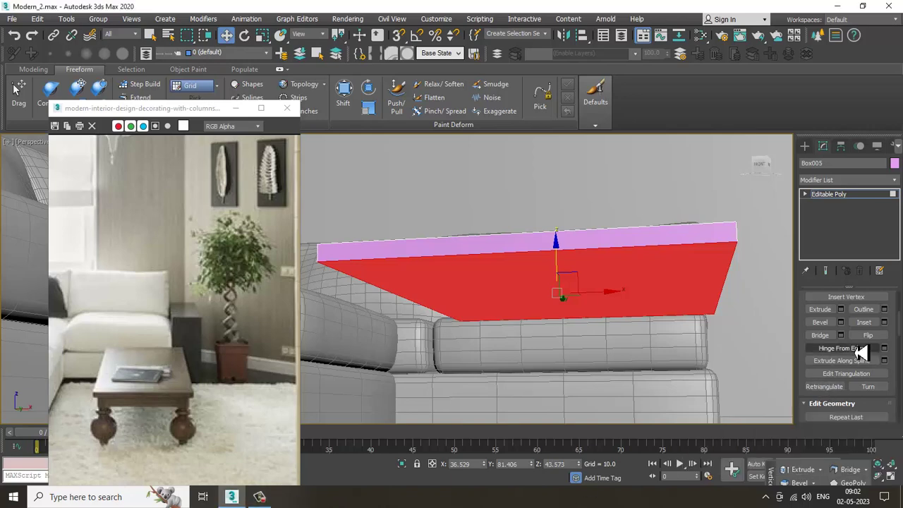
left_click(884, 321)
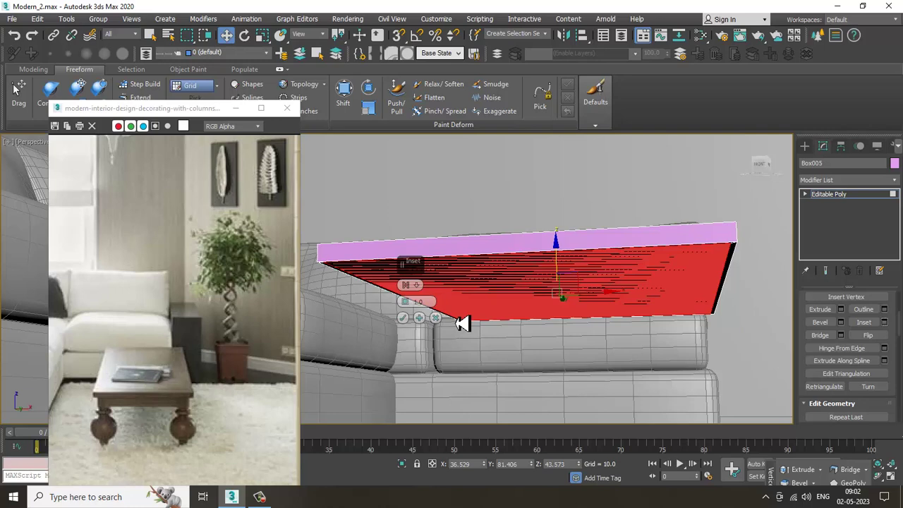
middle_click_drag(462, 323, 466, 299, "alt")
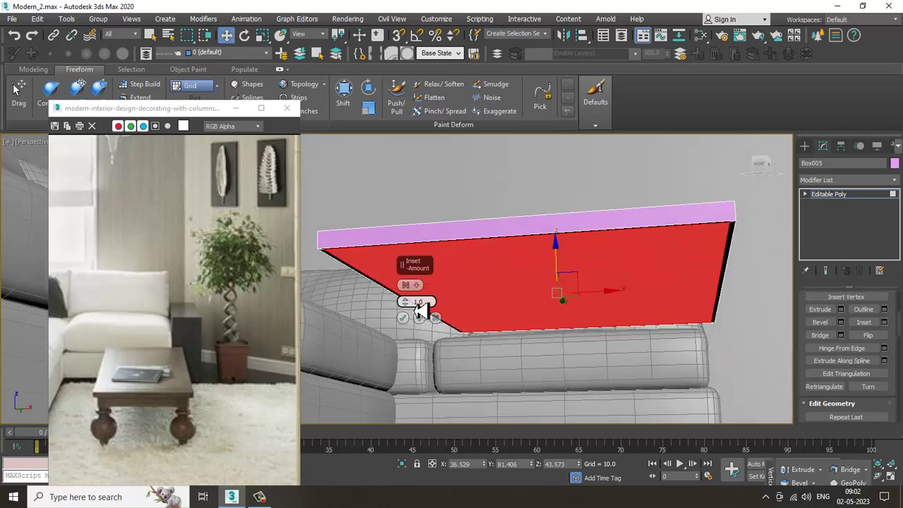
left_click_drag(411, 307, 404, 302)
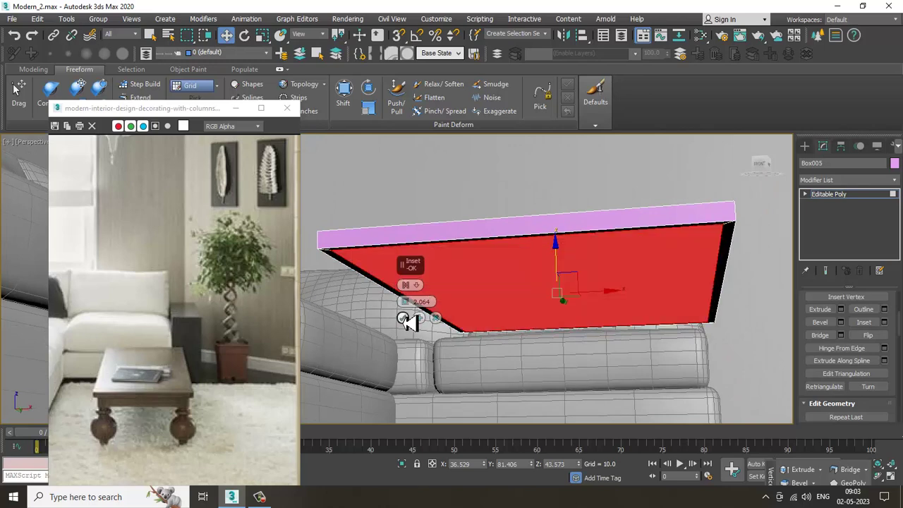
left_click(403, 318)
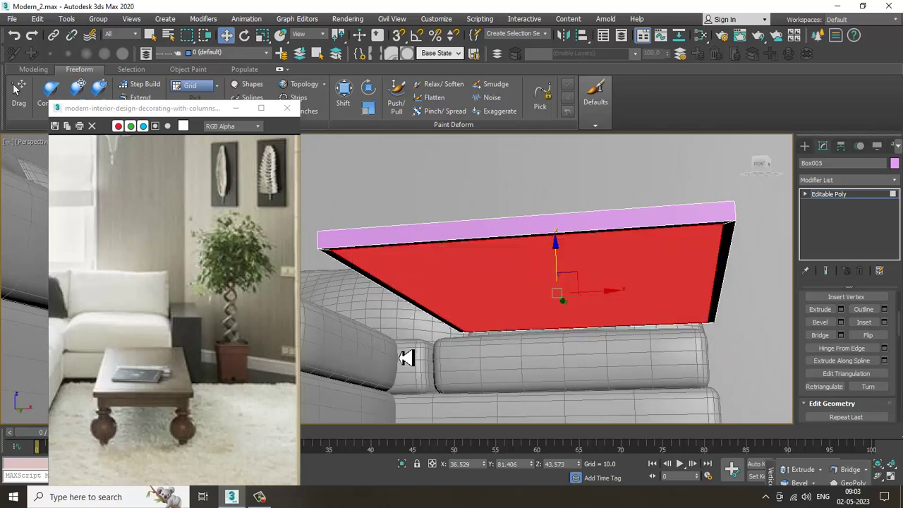
Extrude the inset underside polygon downward by about 6.57 to form the table apron
left_click(841, 309)
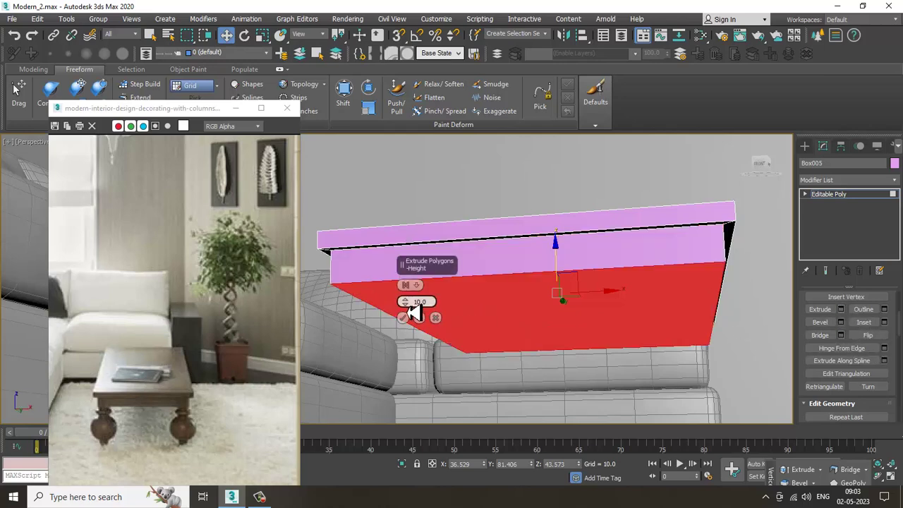
left_click_drag(404, 301, 423, 317)
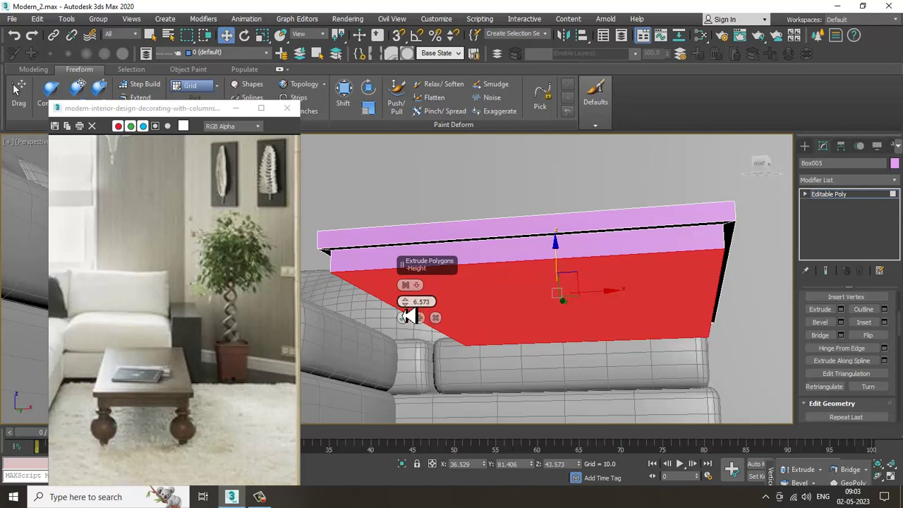
left_click(402, 317)
Connect the edges of the table's short sides in the Top view with 2 segments and a pinch of 65
middle_click_drag(564, 303, 574, 339, "alt")
scroll(574, 338, "down", 2)
key("alt+w")
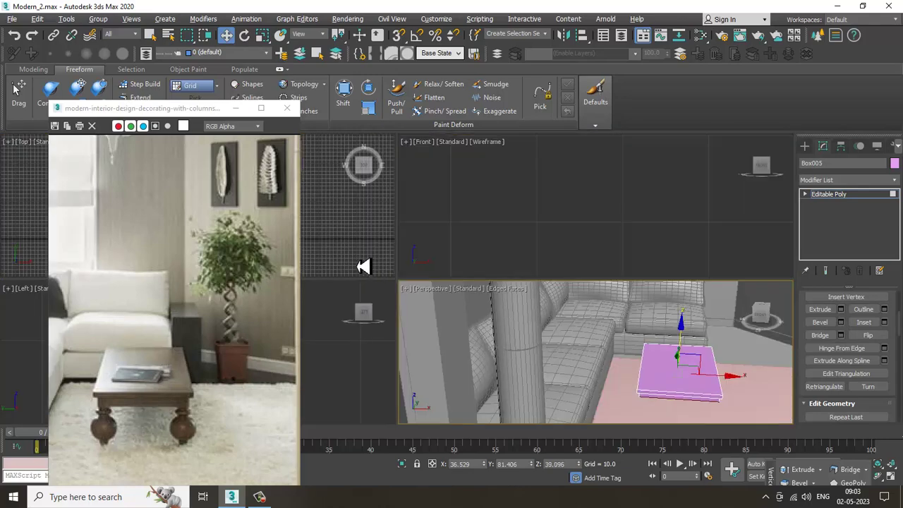
key("alt+w")
scroll(413, 264, "up", 2)
middle_click_drag(425, 267, 445, 274)
key("2")
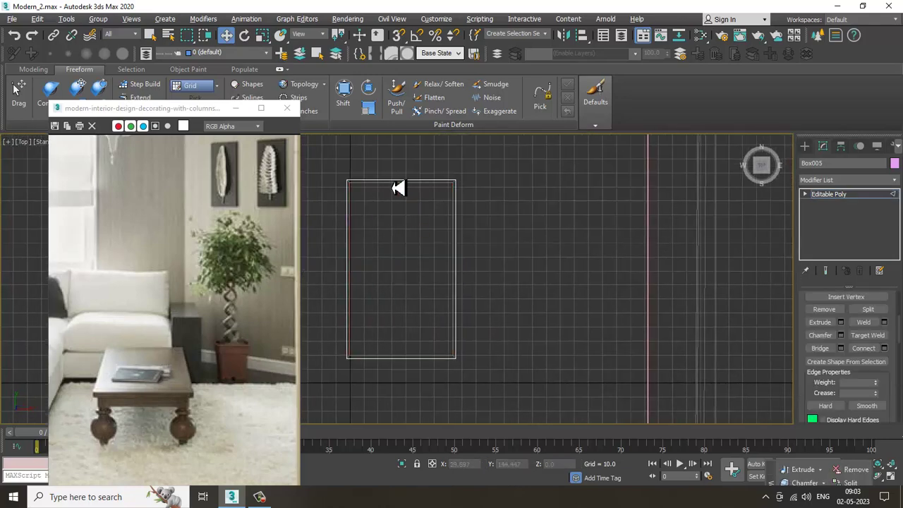
left_click_drag(385, 155, 419, 411)
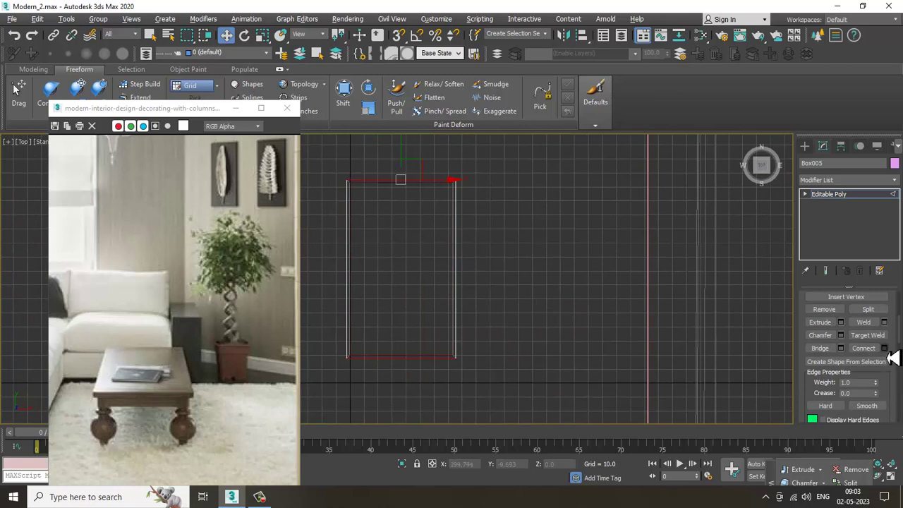
left_click(883, 348)
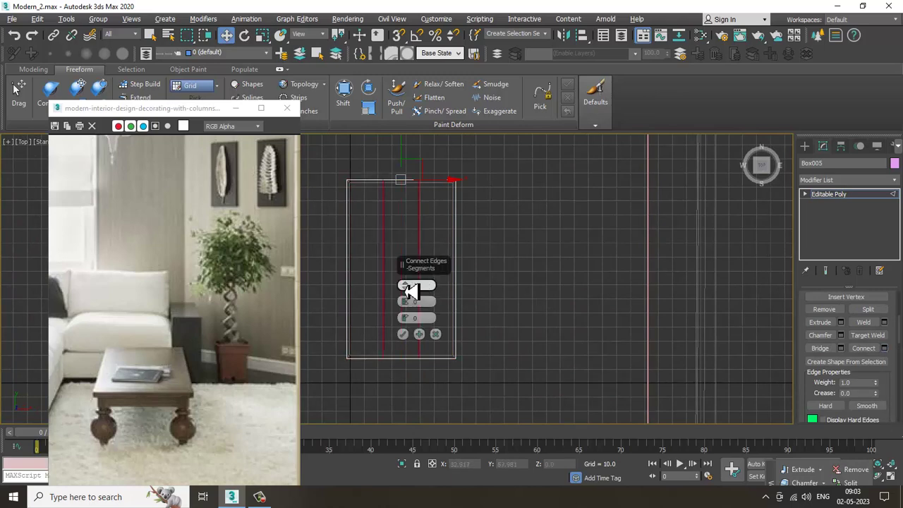
left_click_drag(411, 304, 372, 162)
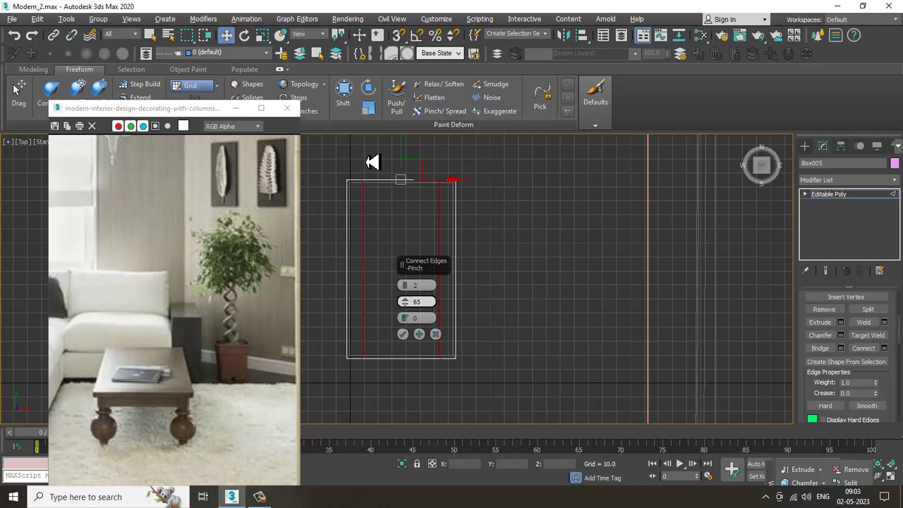
left_click(402, 334)
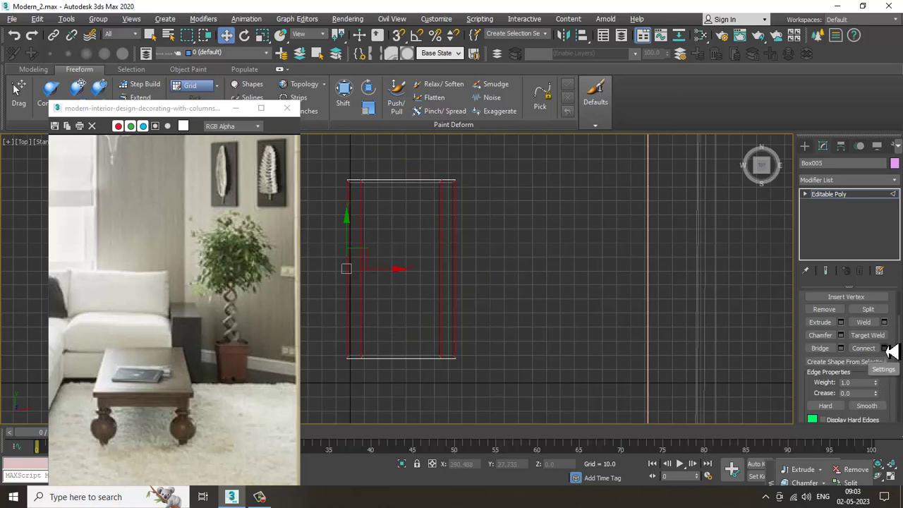
Connect the selected edges of the table's long sides with 2 segments and a pinch of 84
left_click(883, 347)
left_click_drag(412, 305, 406, 272)
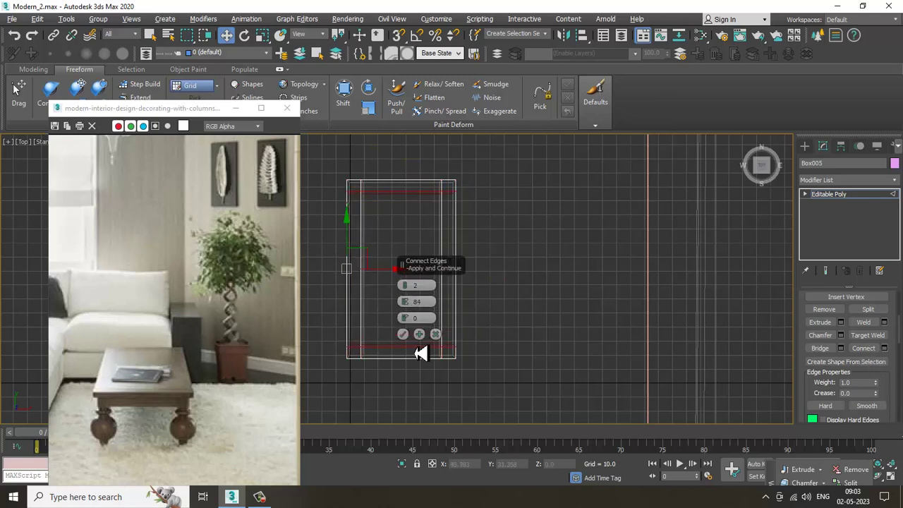
left_click(402, 333)
Straighten the inner vertex rows near both short ends of the table by scaling each one flat along Y
scroll(475, 329, "up", 3)
key("1")
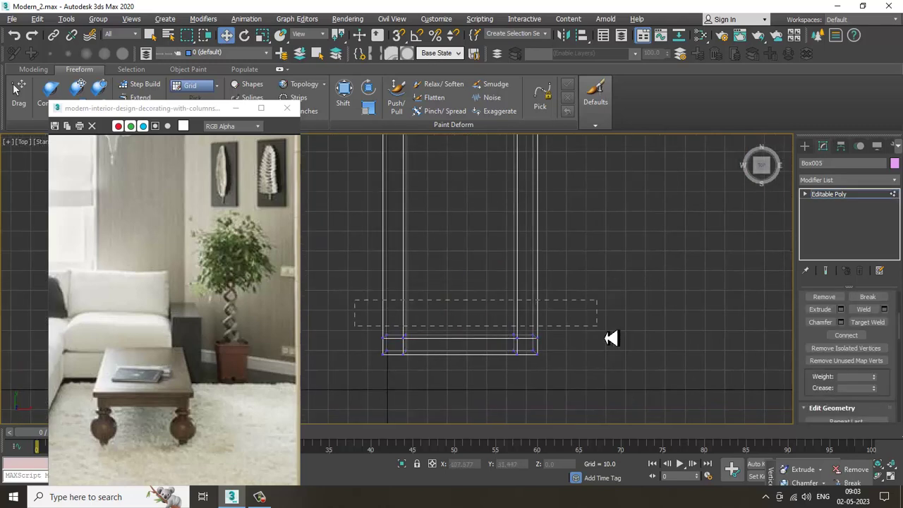
left_click_drag(626, 343, 625, 343)
key("r")
left_click_drag(459, 277, 517, 285)
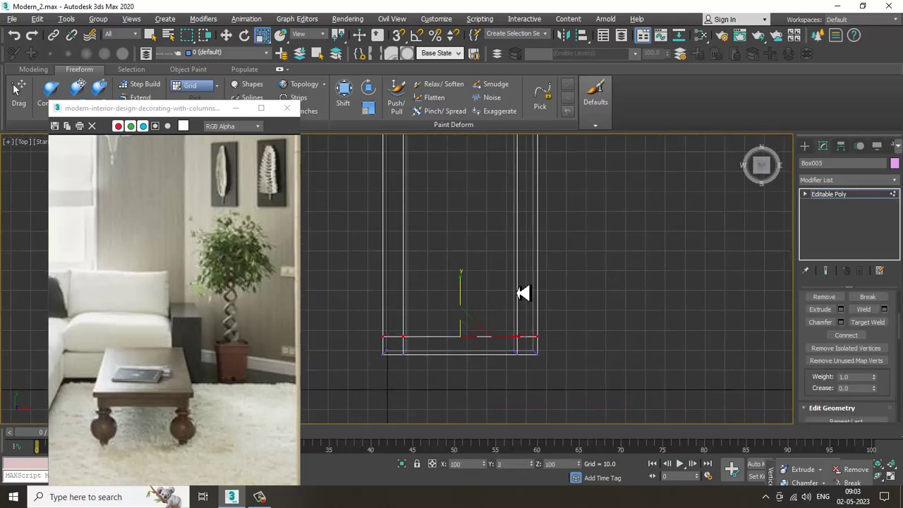
left_click_drag(517, 124, 394, 191)
middle_click_drag(569, 225, 560, 350)
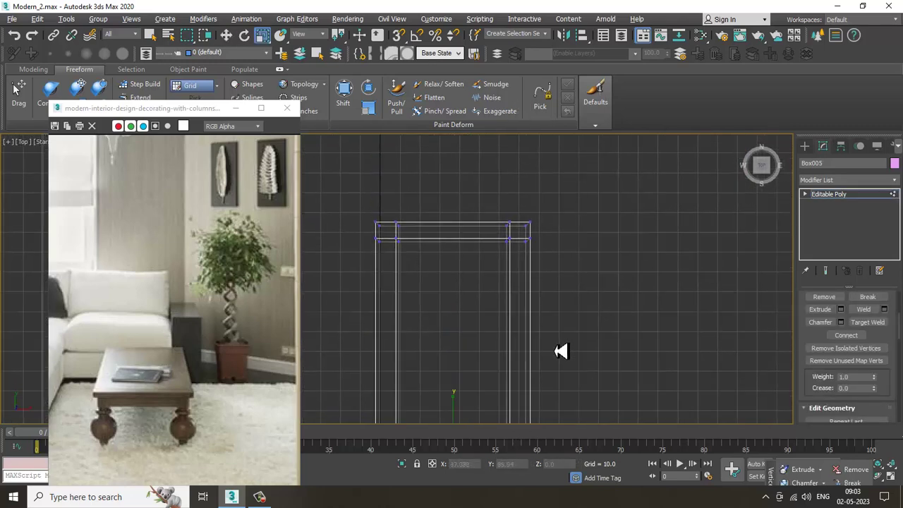
left_click_drag(598, 251, 596, 251)
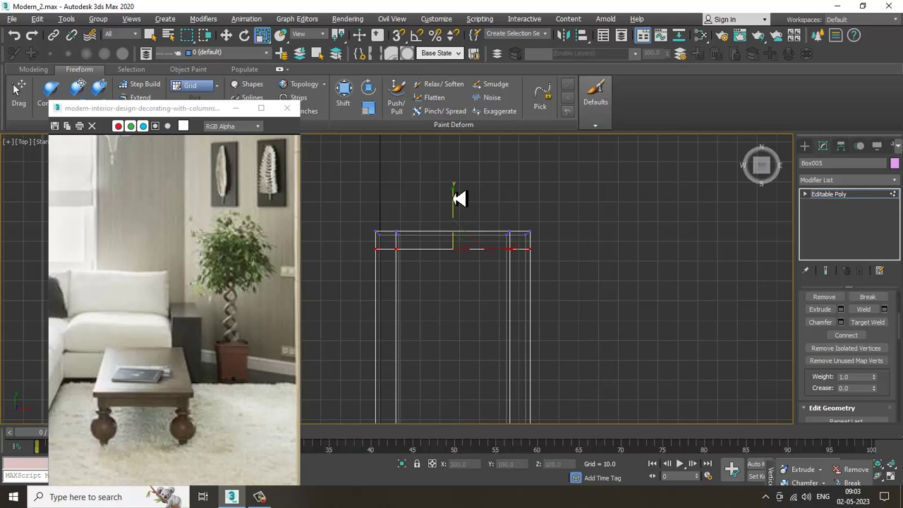
scroll(459, 272, "down", 2)
middle_click_drag(459, 273, 441, 219)
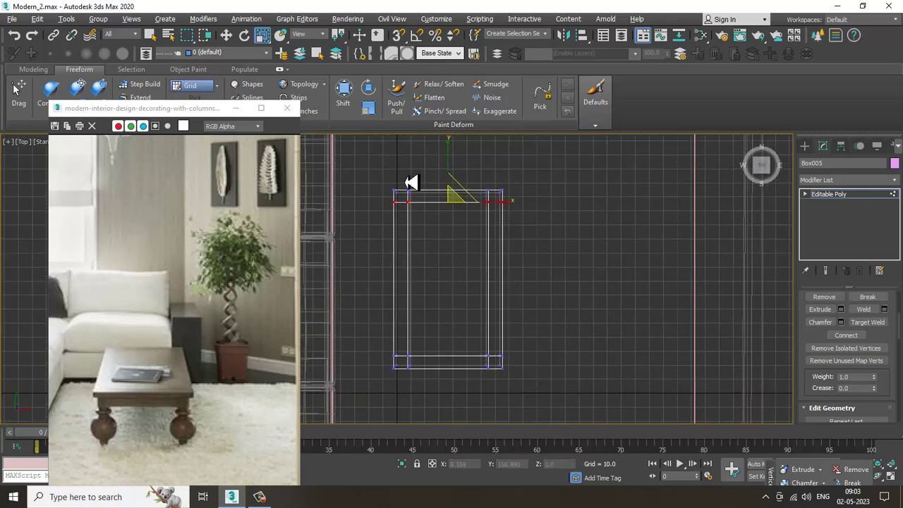
Straighten the inner vertex columns along both long sides of the table by scaling each one flat along X
left_click_drag(404, 182, 437, 393)
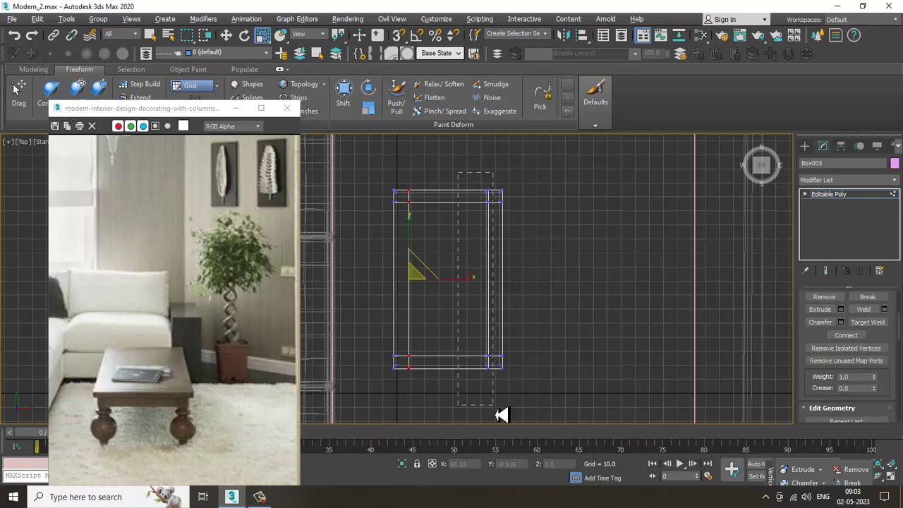
left_click_drag(499, 414, 501, 413)
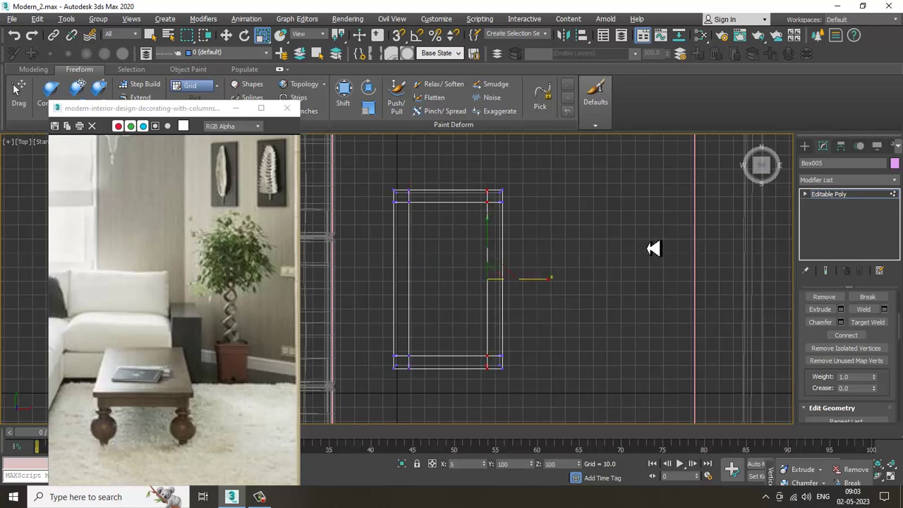
left_click_drag(647, 248, 628, 255)
Extrude the four corner polygons on the table's underside by 6.573 to form the leg blocks
key("w")
key("alt+w")
middle_click(597, 338)
key("alt+w")
middle_click_drag(596, 336, 547, 278, "alt")
key("4")
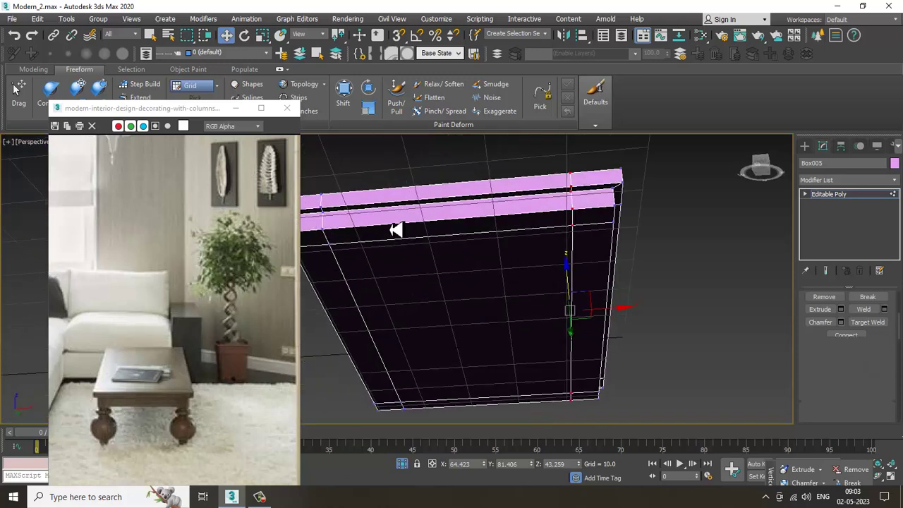
left_click(397, 230)
left_click(316, 240)
left_click(604, 222)
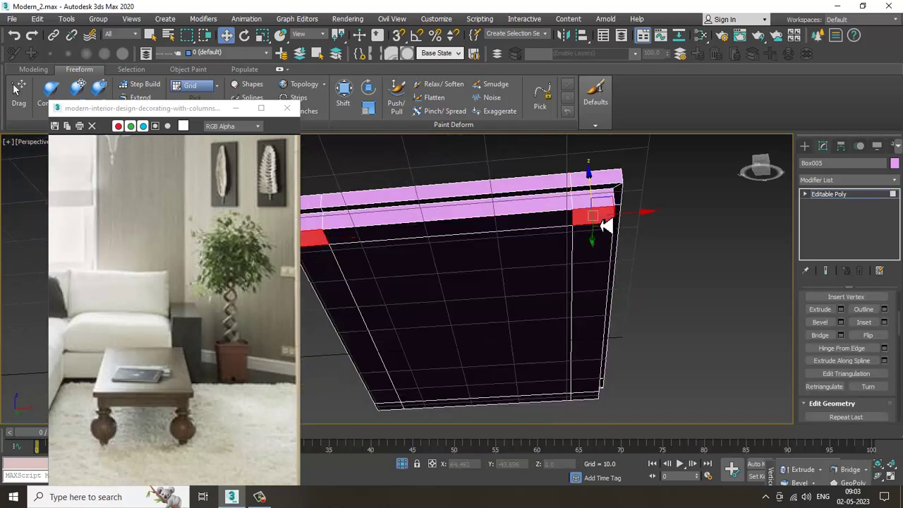
left_click(587, 399, "ctrl")
left_click(390, 408, "ctrl")
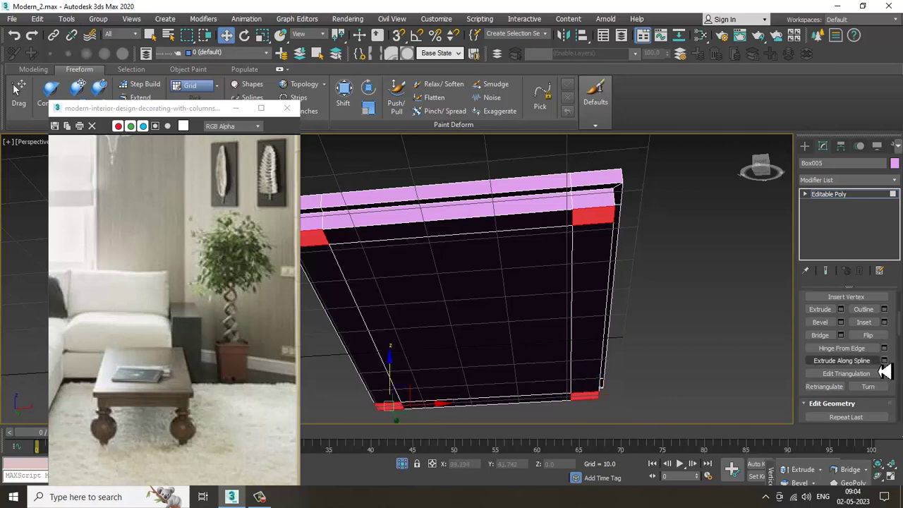
left_click(841, 310)
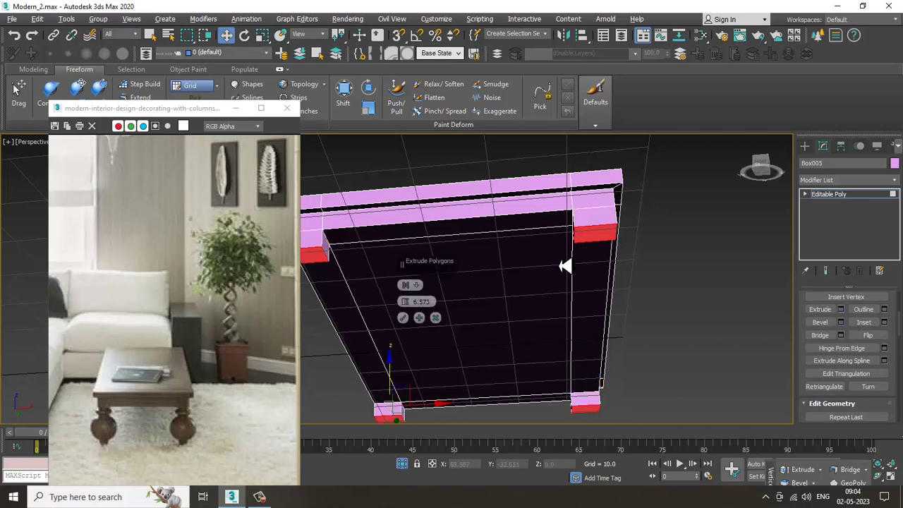
middle_click_drag(567, 264, 580, 294, "alt")
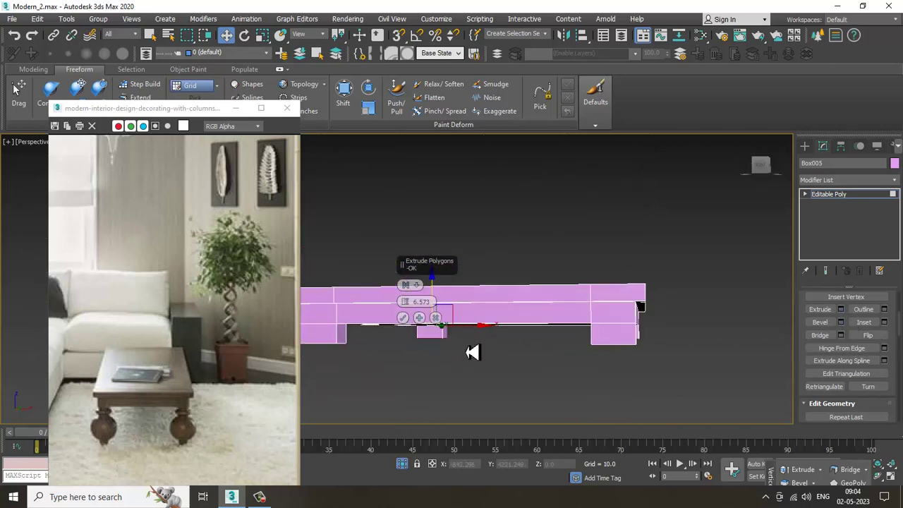
left_click(402, 317)
End the isolation of the table and show it in the Front view
right_click(874, 200)
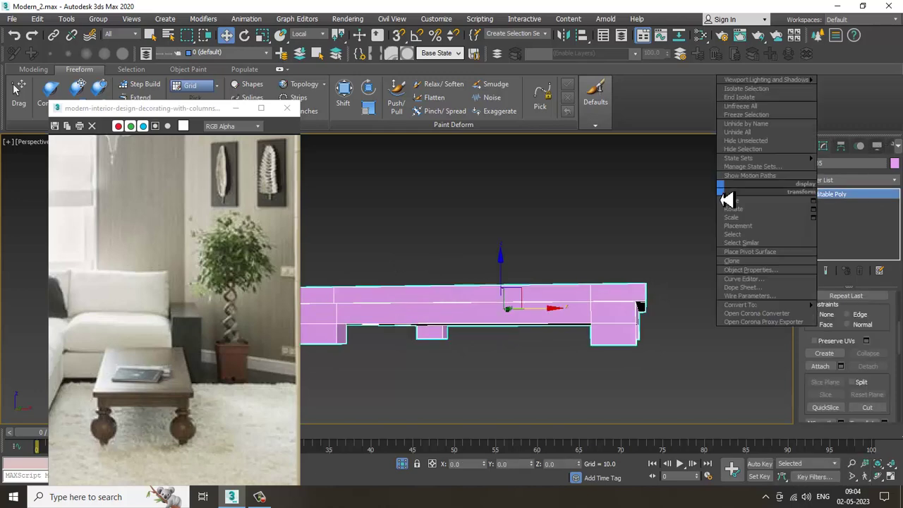
left_click(755, 110)
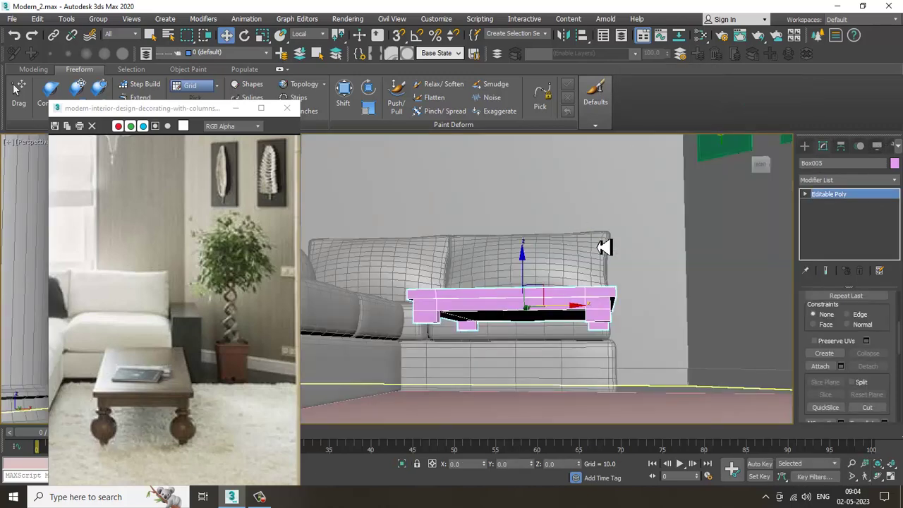
key("alt+w")
right_click(656, 223)
key("alt+w")
scroll(650, 219, "down", 6)
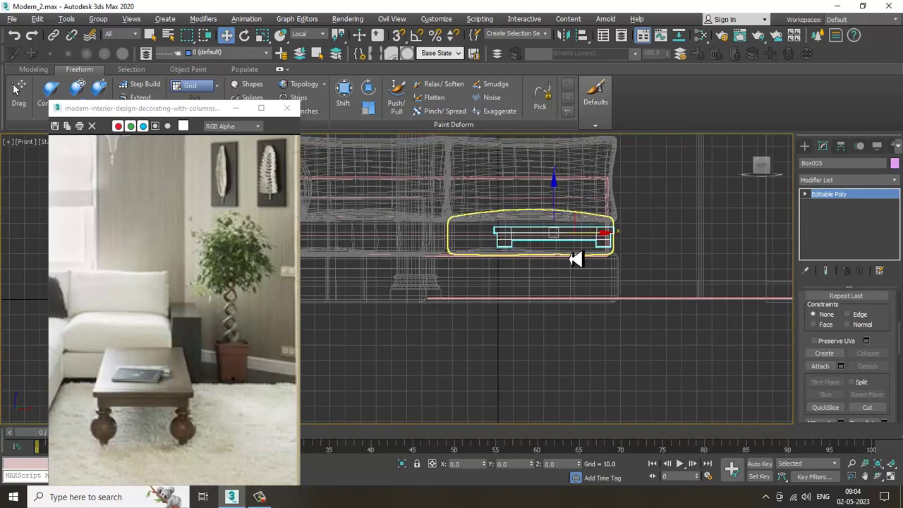
scroll(593, 259, "up", 4)
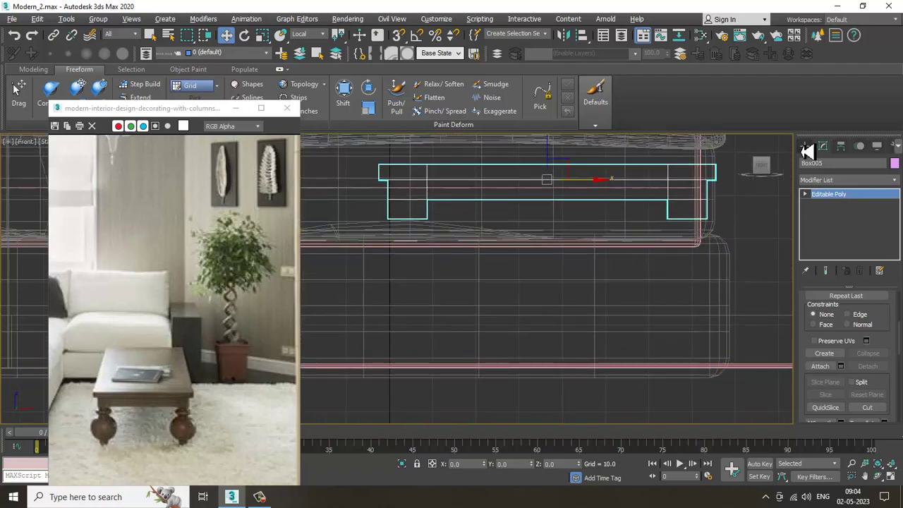
Start the Line spline tool at the table's corner block and turn off Enable In Viewport for new splines
left_click(804, 146)
left_click(818, 162)
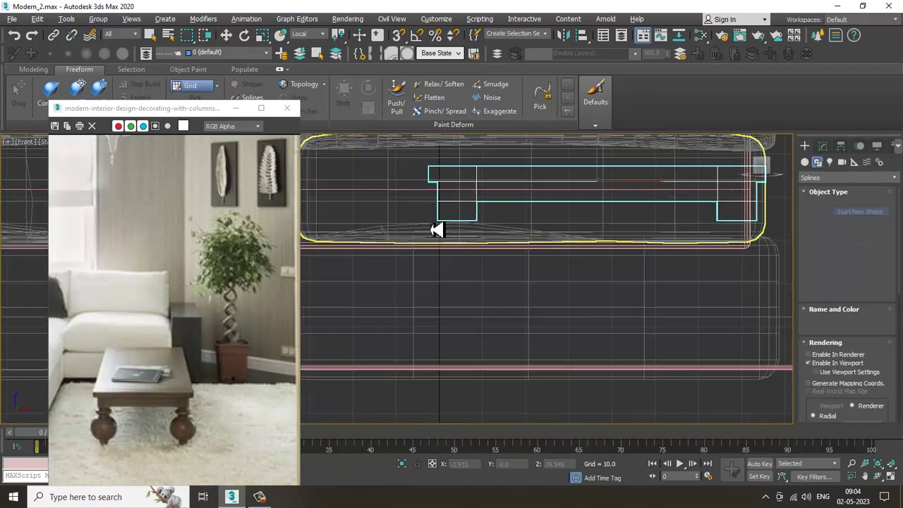
scroll(437, 229, "up", 2)
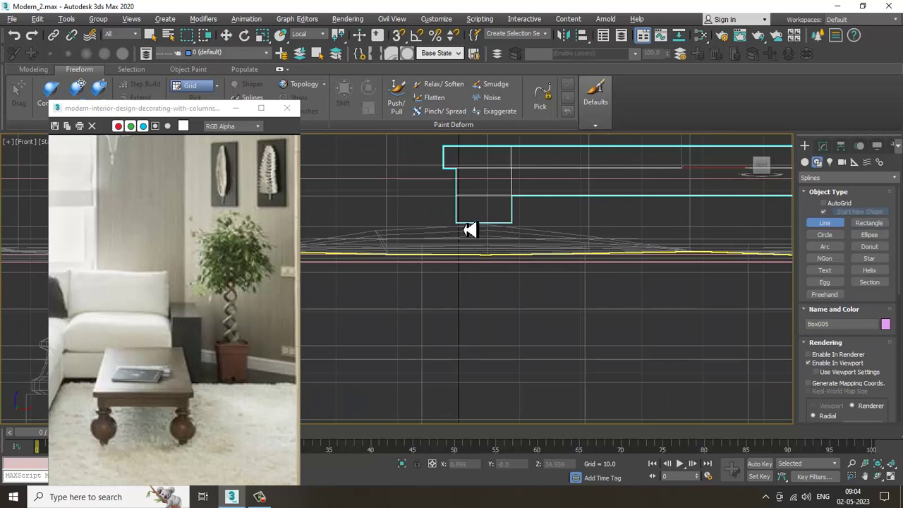
scroll(469, 225, "up", 1)
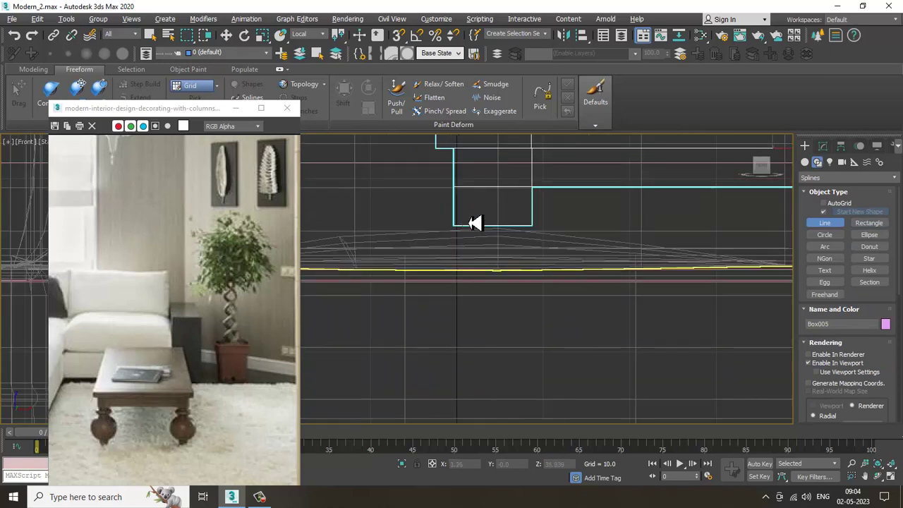
left_click(470, 223)
right_click(474, 240)
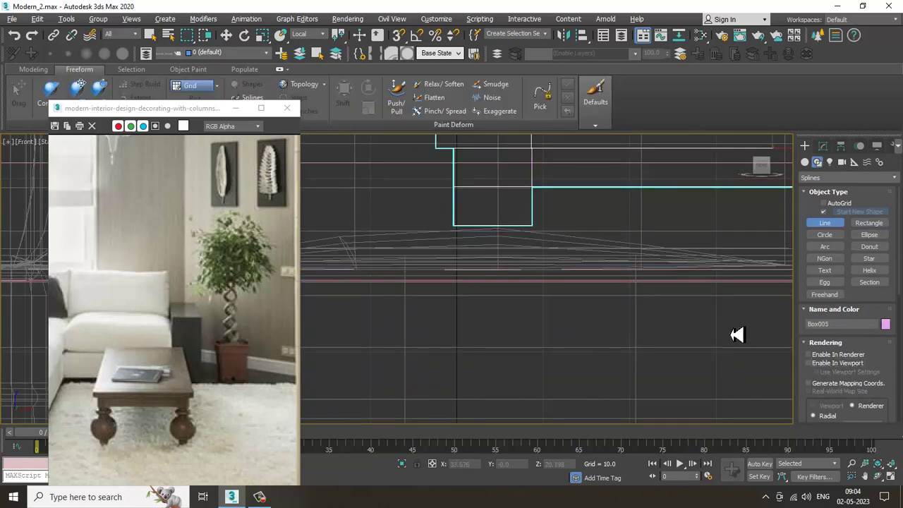
Draw the leg's half profile as a line from the corner block to the rug, with a small collar and a wide bulge
left_click(466, 223)
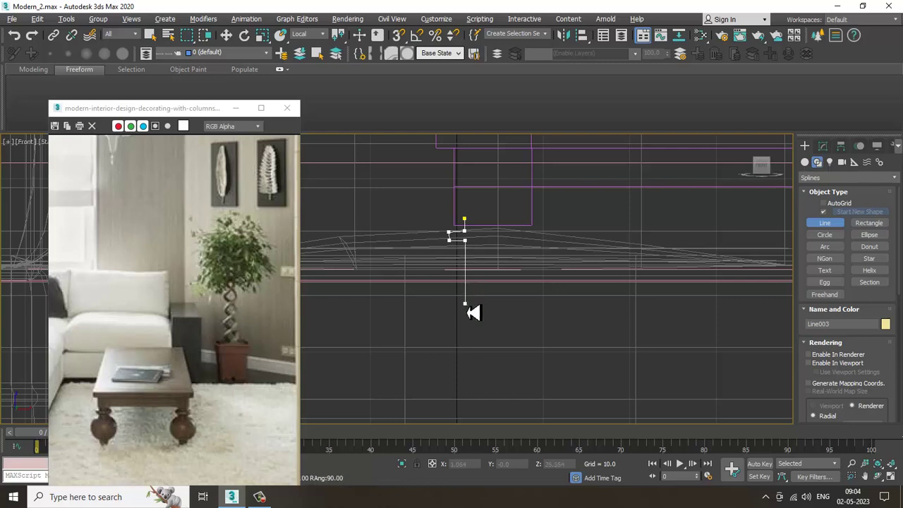
middle_click_drag(430, 352, 435, 326)
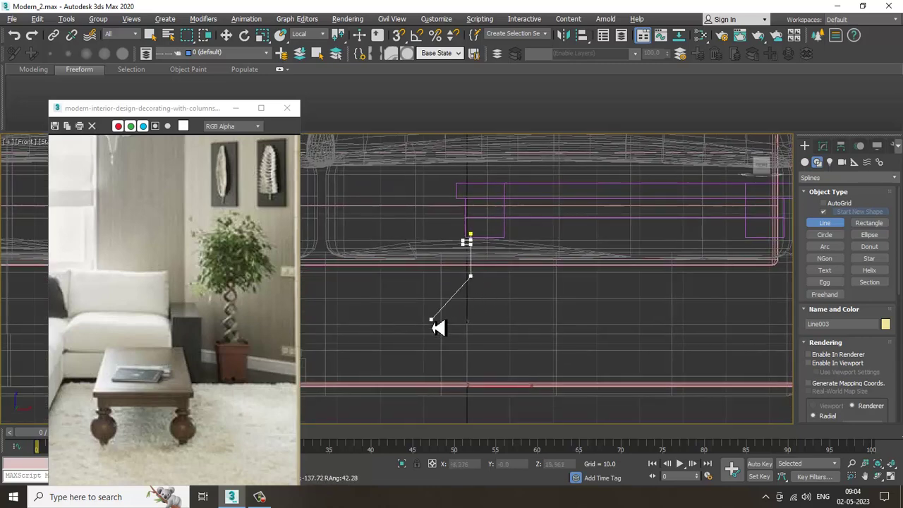
left_click(437, 294)
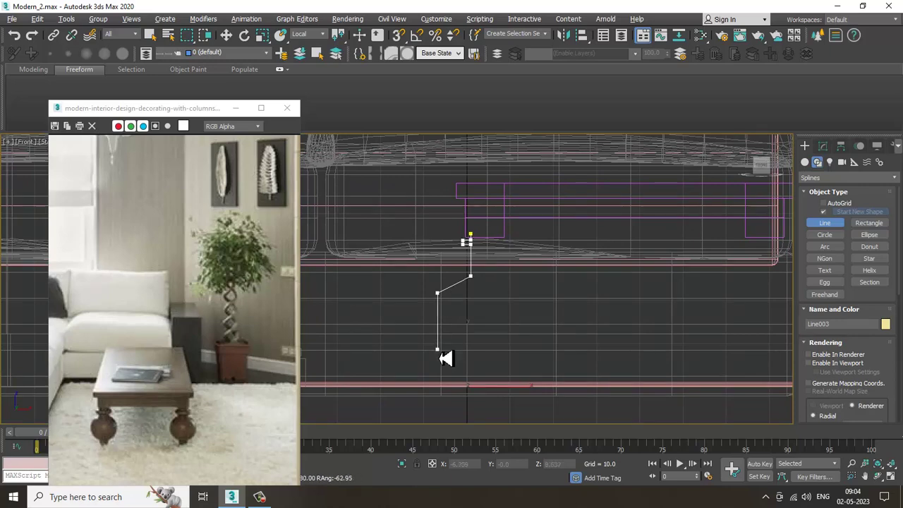
left_click(438, 346)
left_click(469, 365)
left_click(468, 386)
right_click(470, 385)
key("w")
Fillet the two outer bulge vertices of the leg profile by about 5.45
scroll(492, 335, "up", 2)
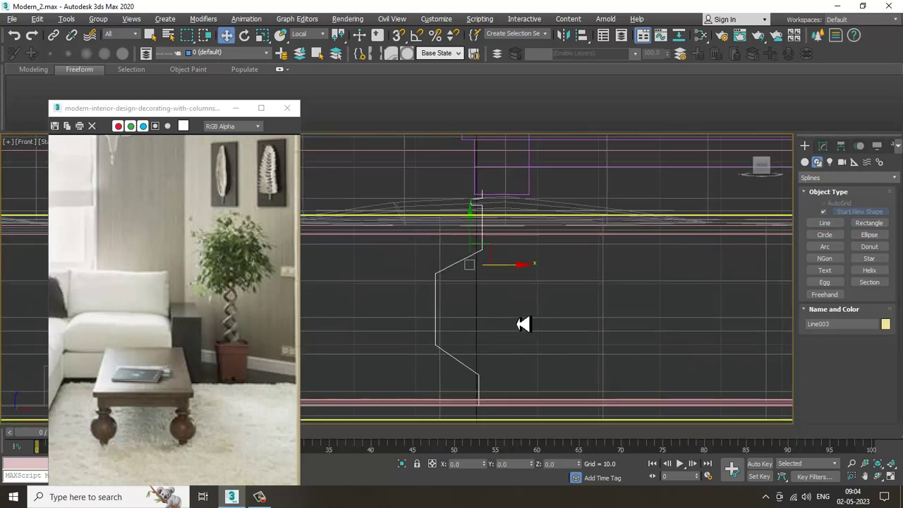
key("1")
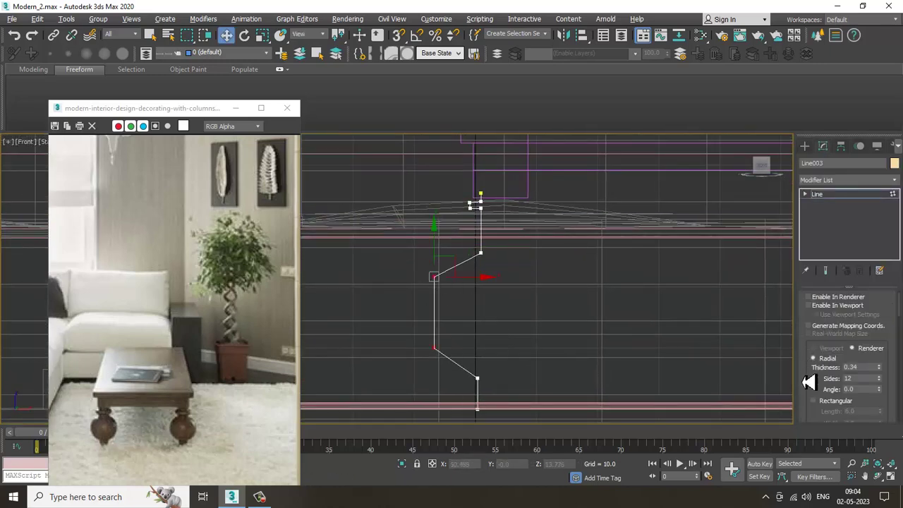
scroll(808, 381, "down", 10)
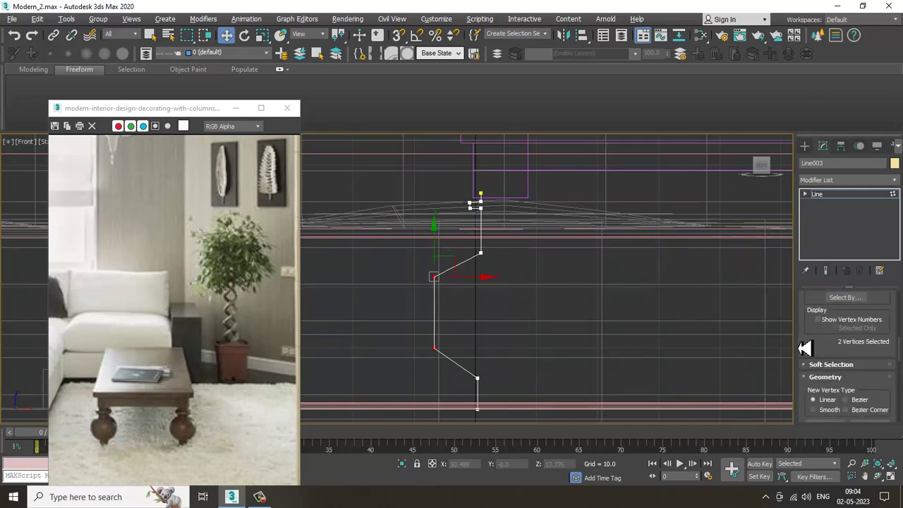
left_click_drag(804, 357, 840, 227)
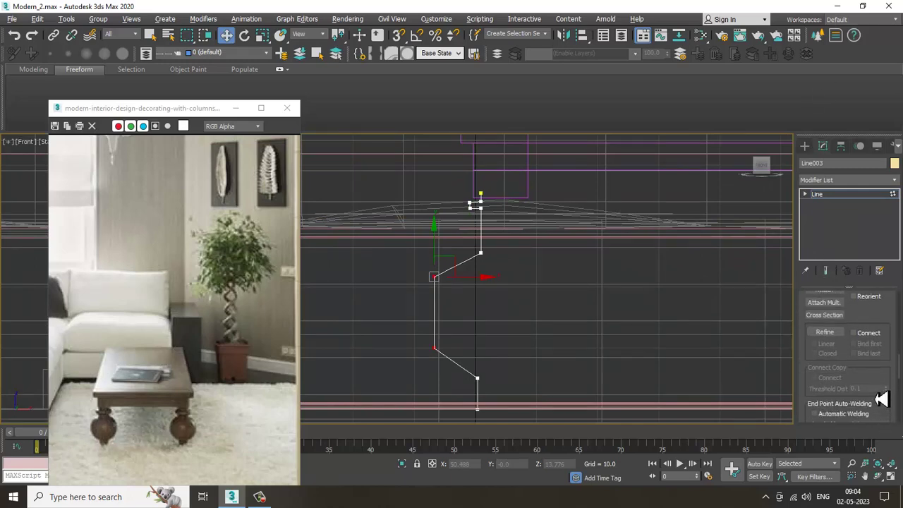
left_click_drag(882, 399, 860, 264)
left_click(839, 374)
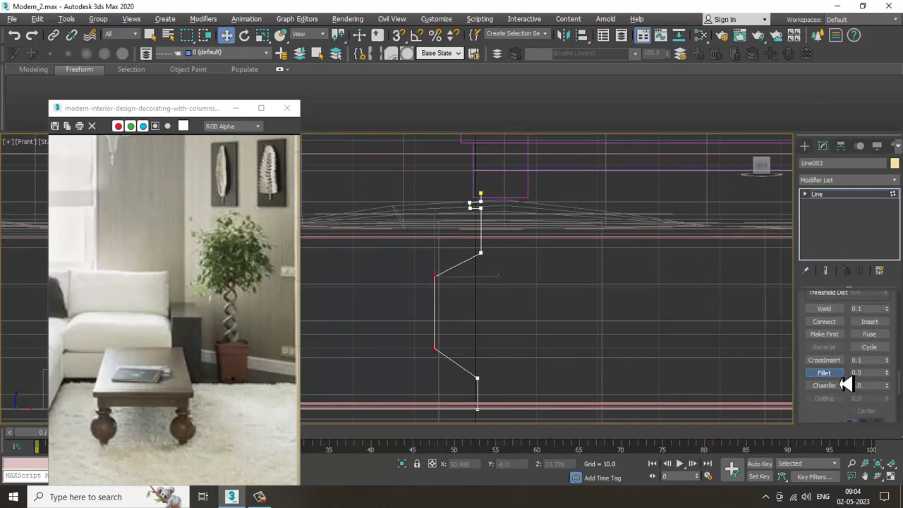
left_click_drag(435, 279, 436, 254)
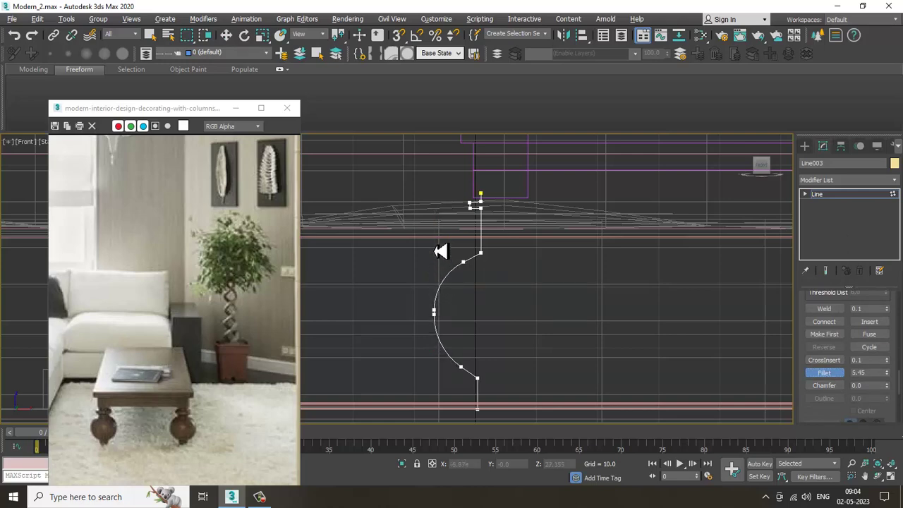
Fillet the two outer corners of the profile's small collar by about 0.277 and leave vertex editing
middle_click_drag(533, 244, 542, 299)
scroll(483, 278, "up", 4)
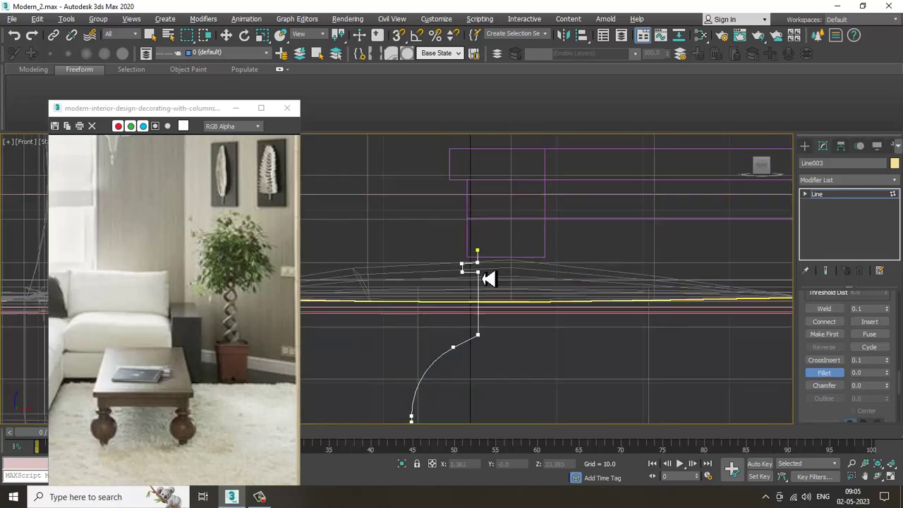
left_click_drag(465, 293, 466, 289)
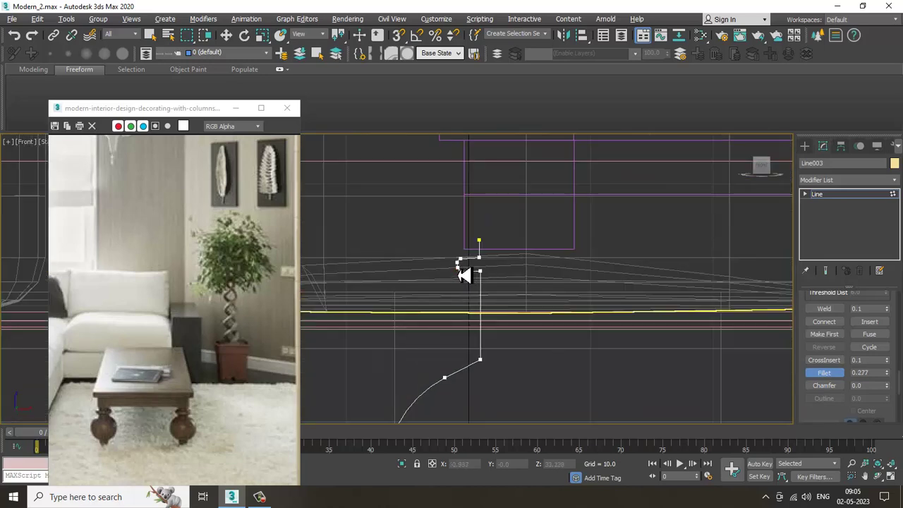
middle_click_drag(519, 289, 534, 246)
scroll(524, 294, "down", 2)
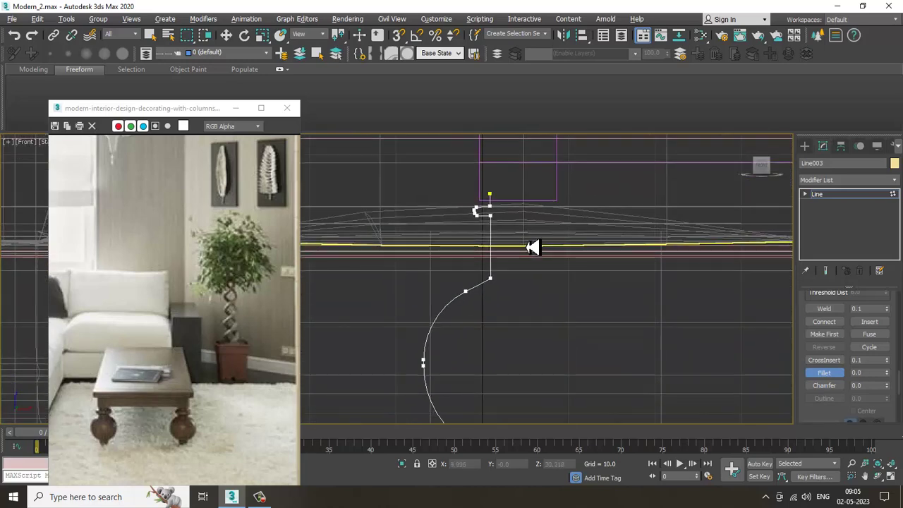
scroll(532, 247, "down", 2)
middle_click_drag(607, 275, 612, 211)
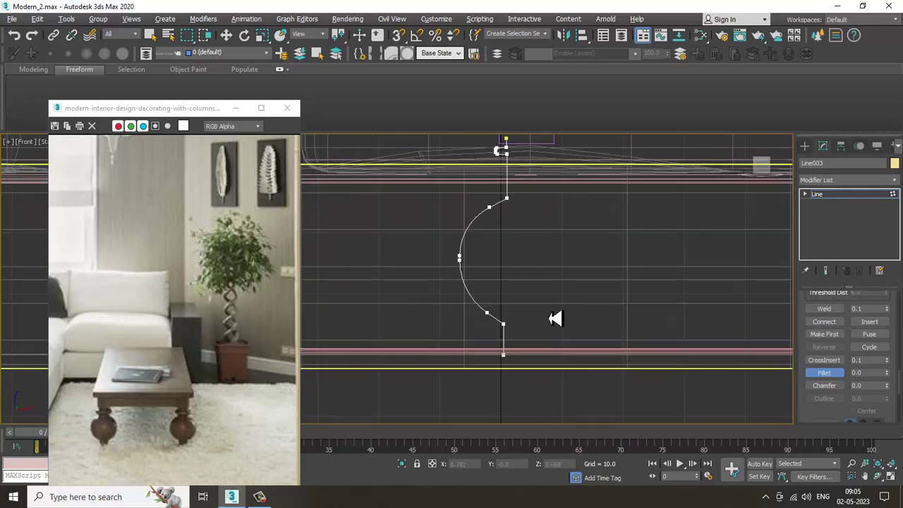
left_click(849, 197)
middle_click_drag(546, 286, 547, 306)
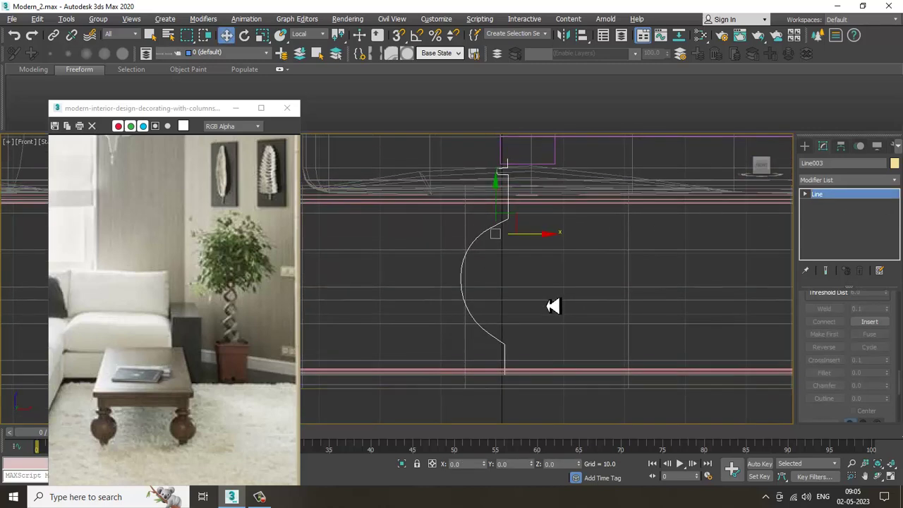
Apply a Lathe modifier to the leg profile and align its axis to Max
left_click(864, 180)
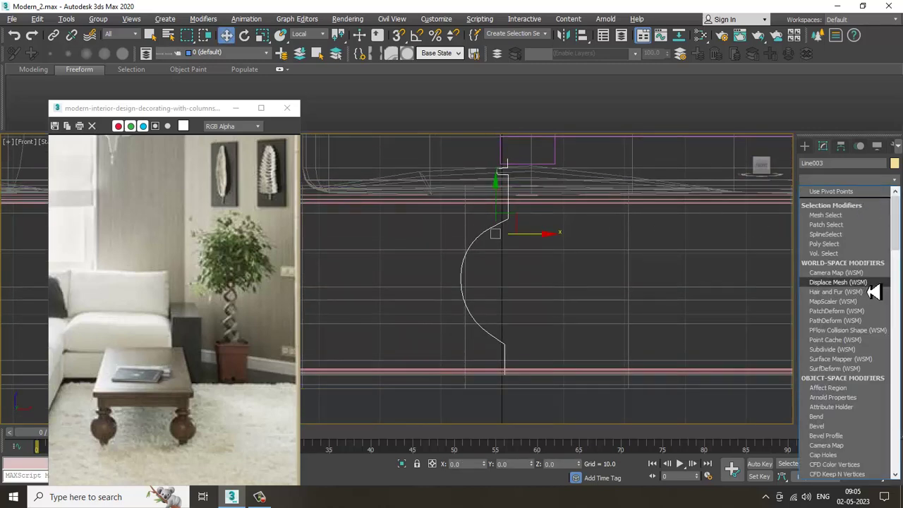
key("l")
key("Return")
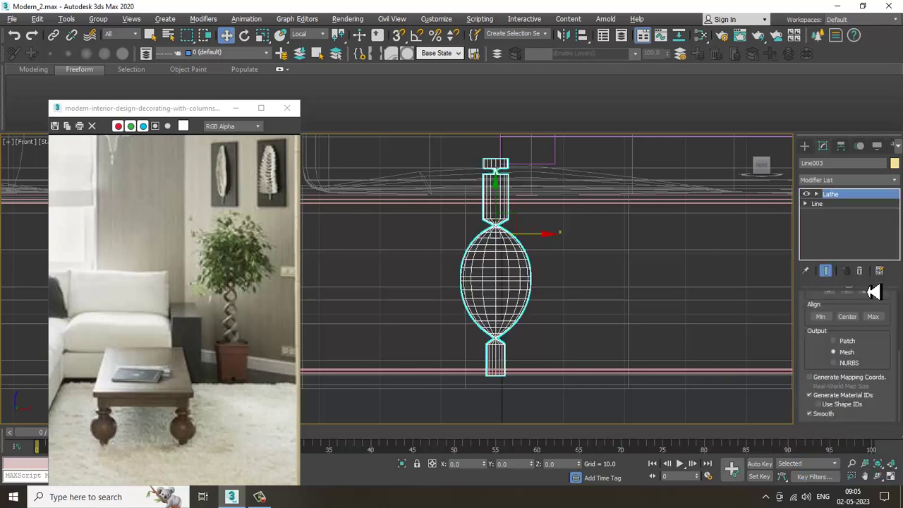
left_click_drag(881, 345, 877, 363)
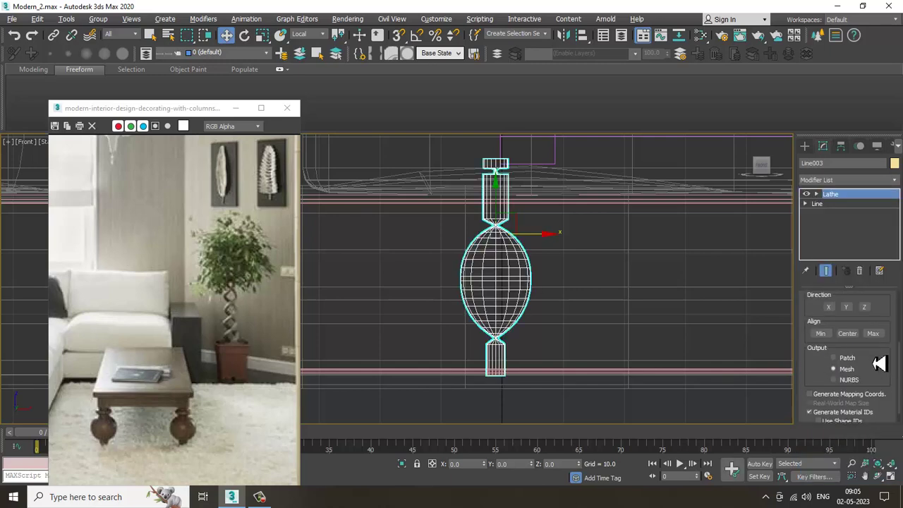
left_click(878, 336)
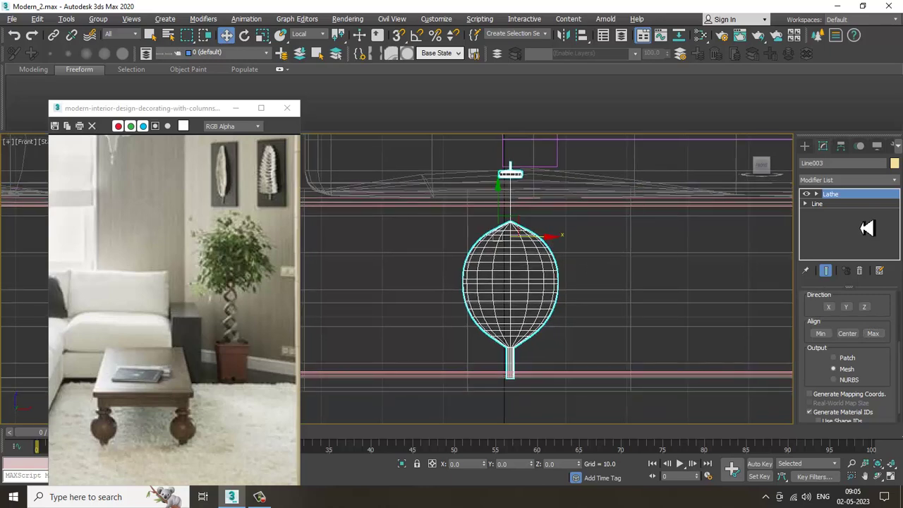
Shift the profile's neck, collar and upper bulge vertices away from the lathe axis to thicken the neck, and return to the Lathe level
left_click(806, 203)
left_click(826, 213)
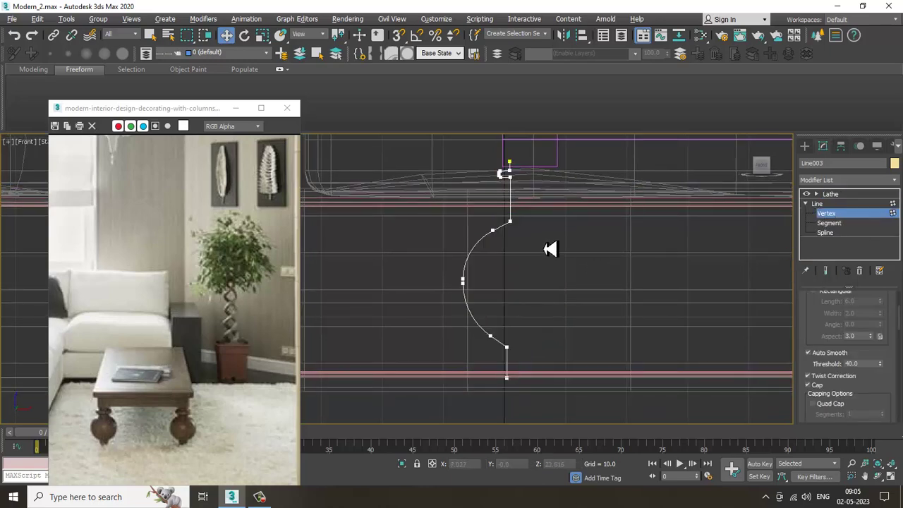
left_click(825, 271)
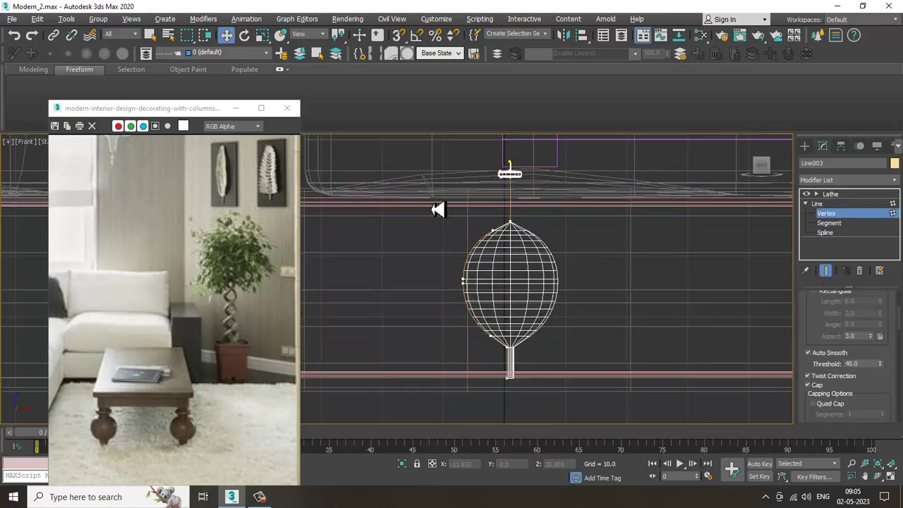
scroll(433, 205, "up", 3)
left_click(820, 203)
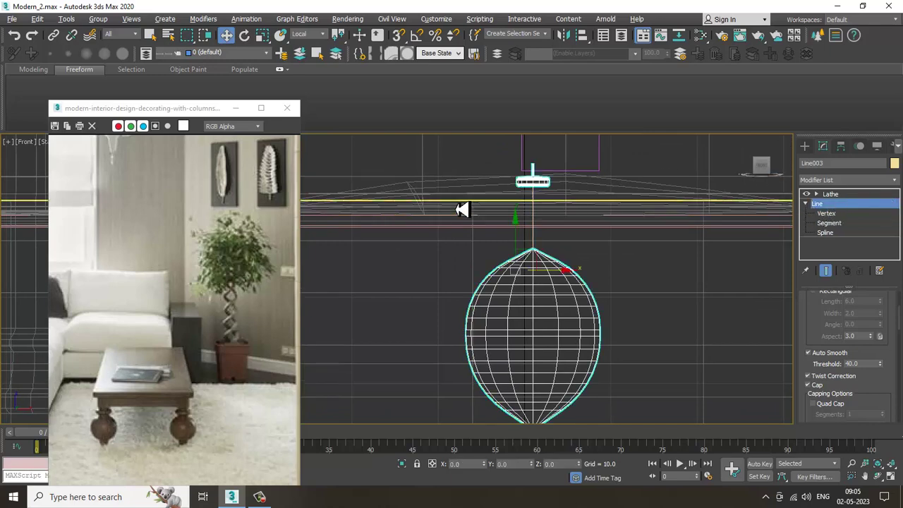
left_click(825, 270)
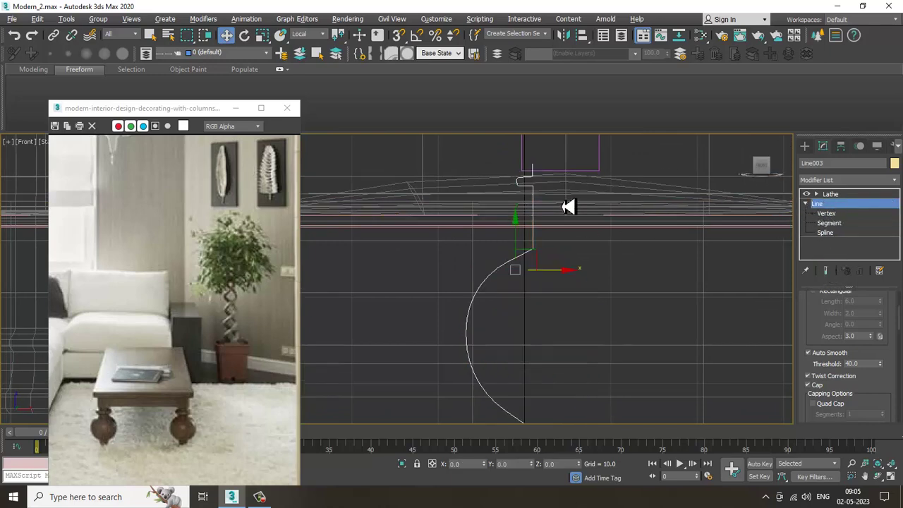
key("1")
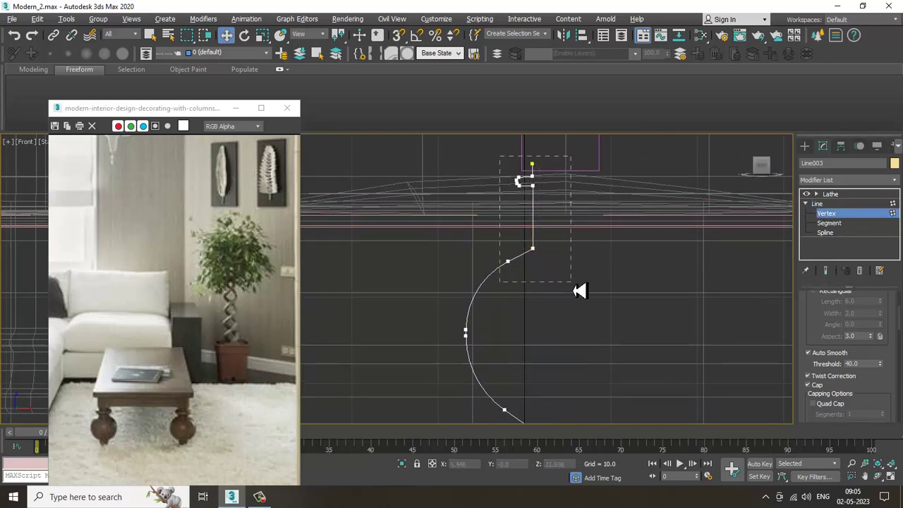
left_click_drag(574, 289, 573, 284)
left_click_drag(577, 171, 564, 171)
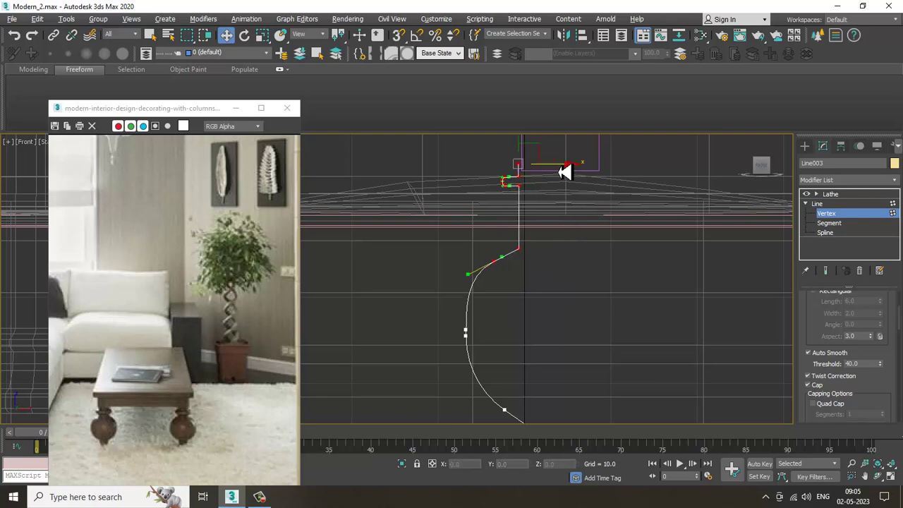
left_click(830, 194)
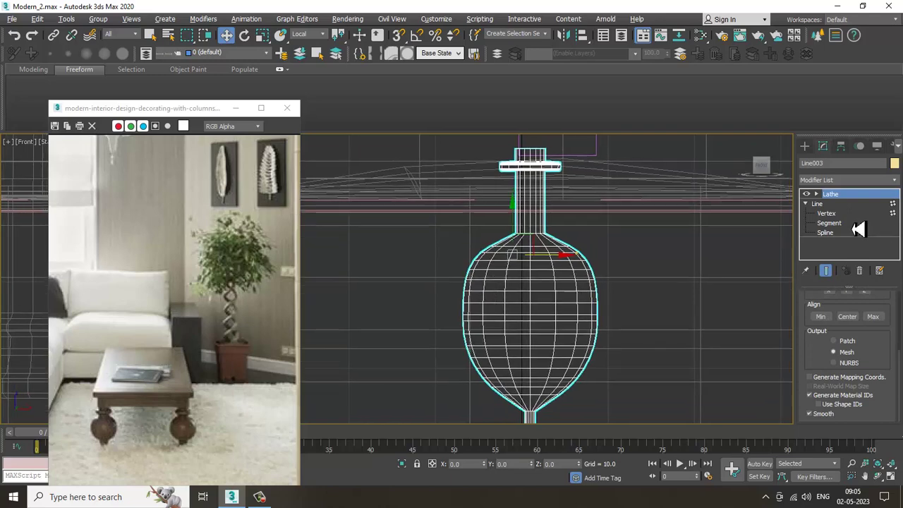
Show the end result while editing the profile's vertices and move the bulge's two side vertices outward
left_click(825, 214)
left_click(825, 270)
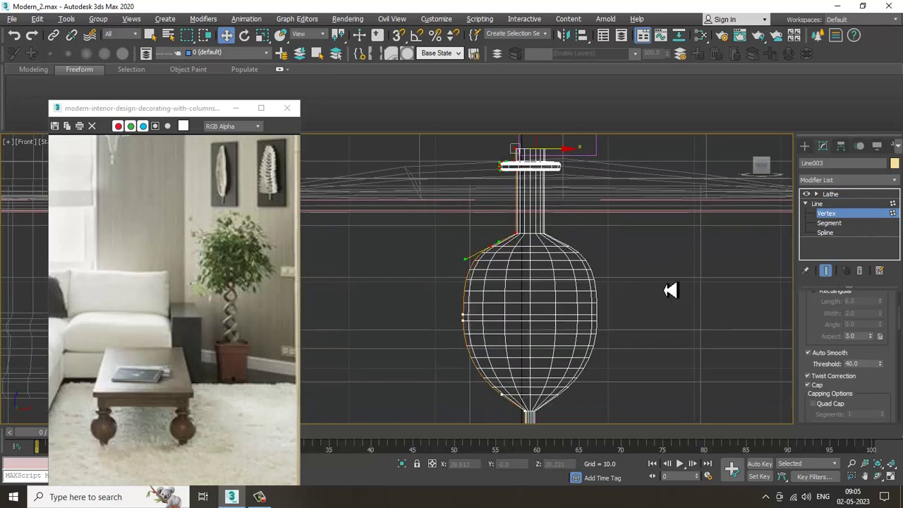
left_click_drag(502, 349, 486, 317)
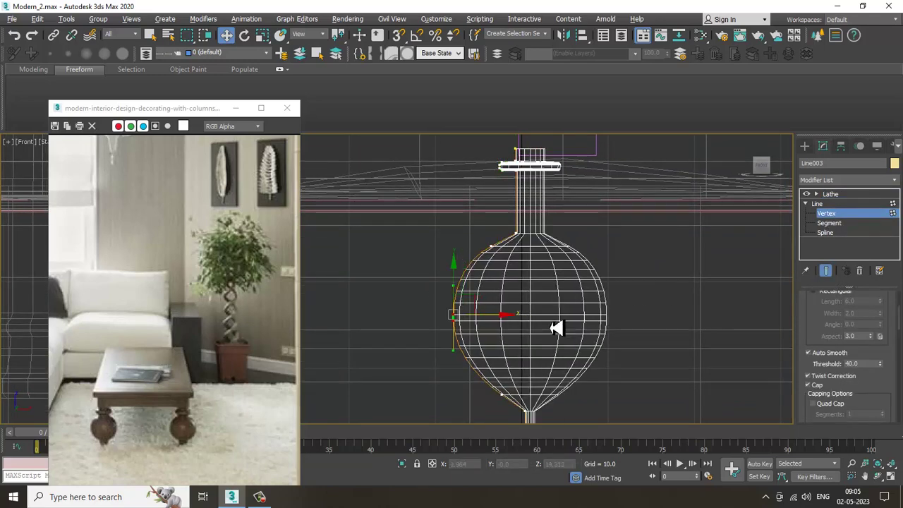
Move the foot vertices outward to widen the leg's foot and lower the junction between bulge and foot
scroll(548, 416, "up", 2)
middle_click_drag(548, 416, 533, 355)
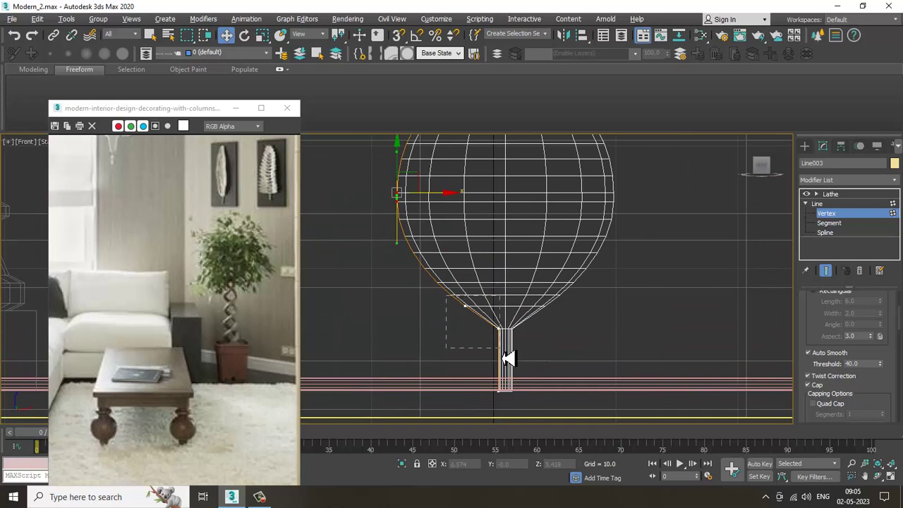
left_click_drag(517, 395, 474, 418)
left_click_drag(501, 321, 472, 360)
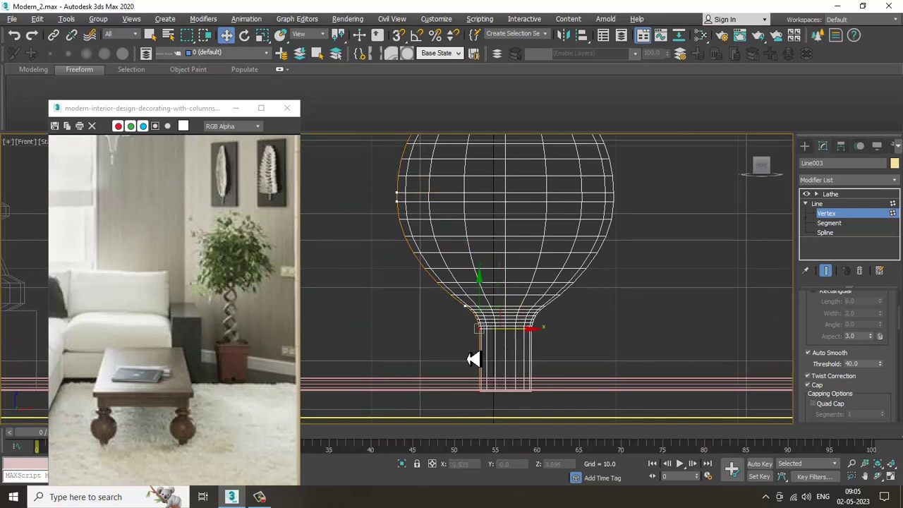
left_click_drag(554, 306, 567, 289)
key("z")
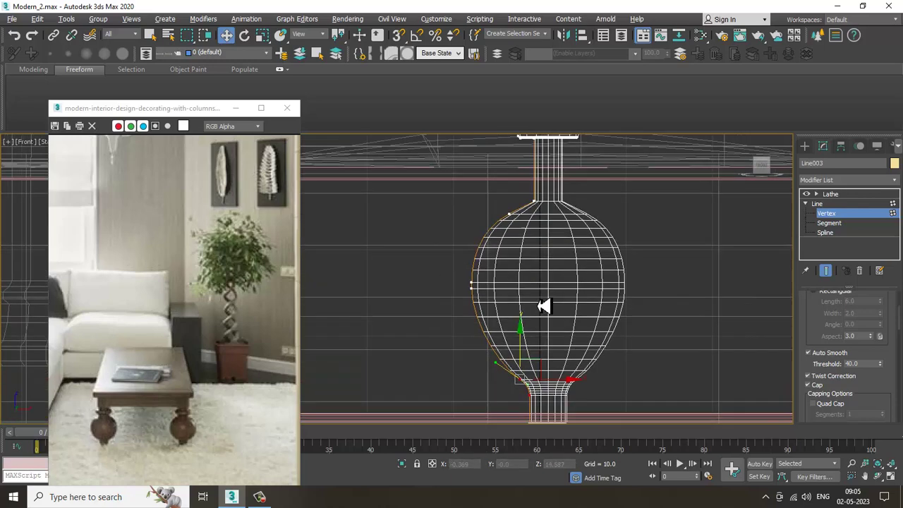
Lower the second of the bulge's two side vertices to lengthen its side
scroll(546, 324, "up", 3)
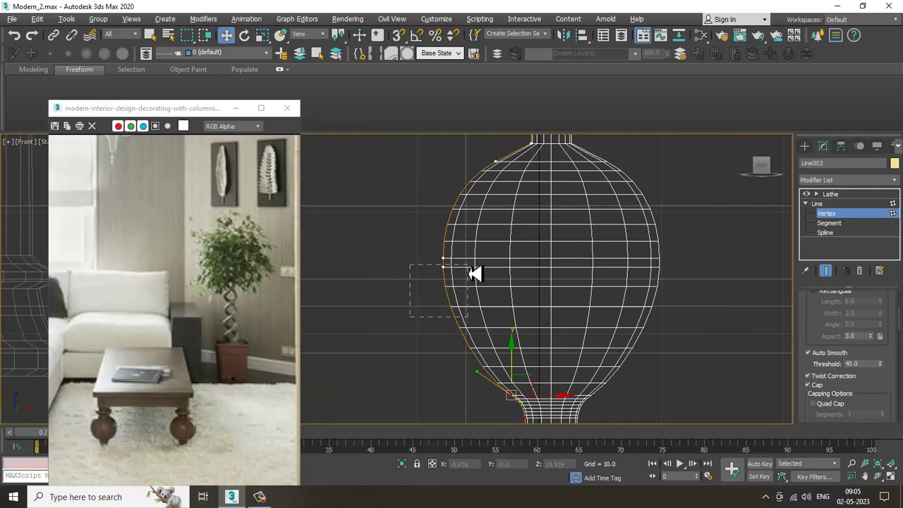
left_click_drag(469, 274, 467, 272)
left_click_drag(445, 238, 450, 272)
Raise the vertices at the base of the neck and the bulge's shoulder to shorten the neck
middle_click_drag(585, 147, 575, 311)
scroll(580, 254, "down", 3)
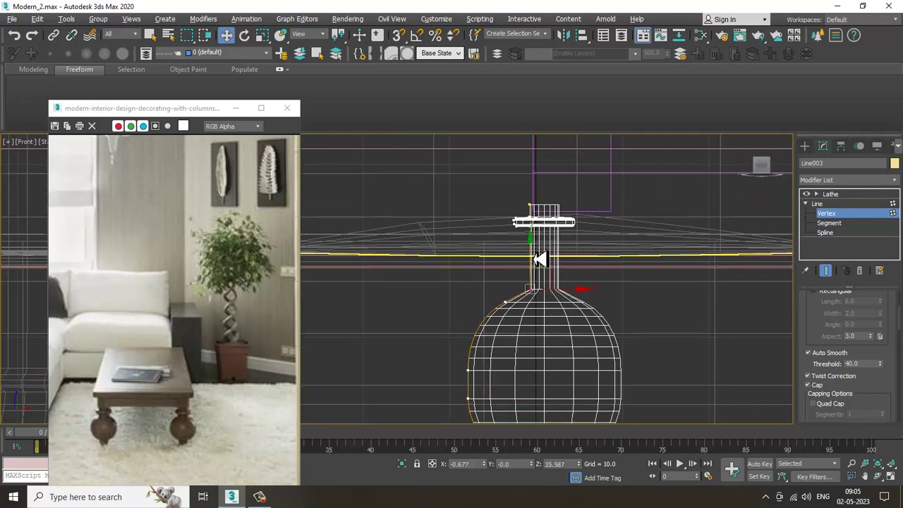
left_click_drag(525, 301, 513, 261)
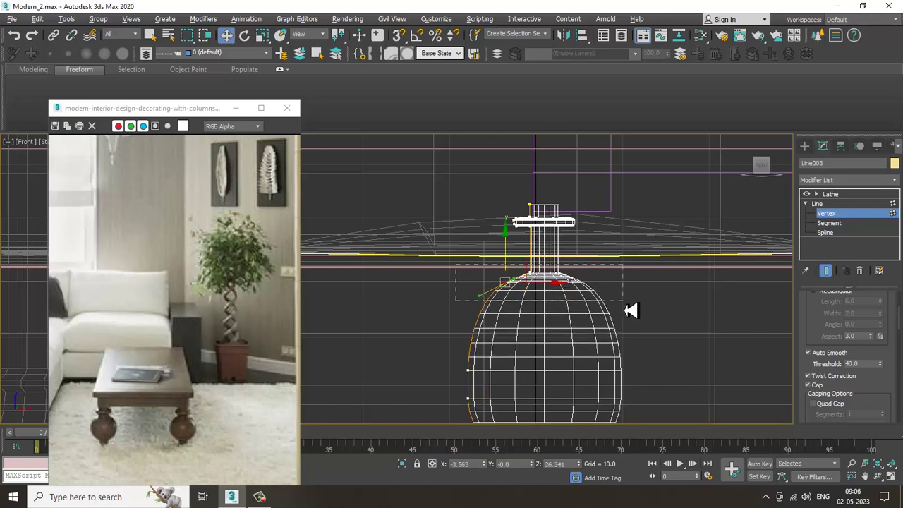
left_click_drag(626, 310, 622, 301)
Raise the bulge's upper side vertex to fill out its upper half
middle_click_drag(538, 268, 540, 203)
left_click_drag(450, 280, 485, 317)
left_click_drag(472, 269, 471, 249)
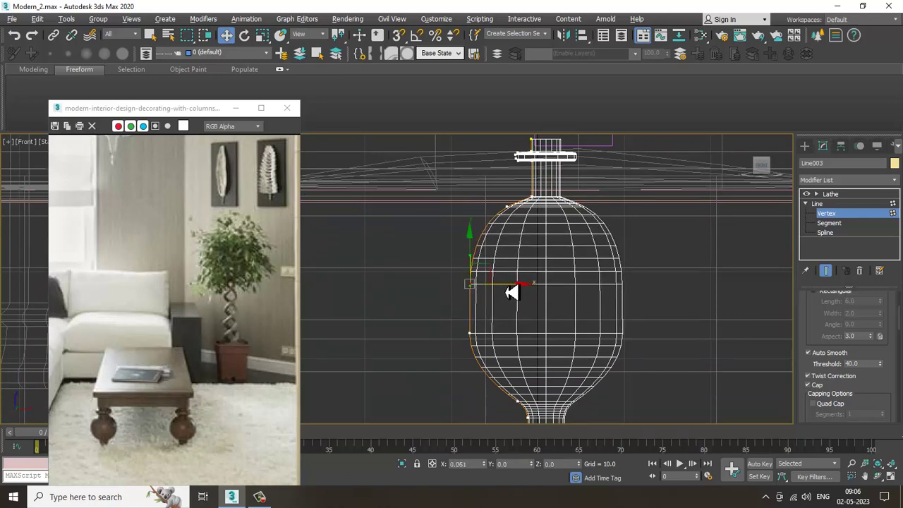
Leave vertex editing and inspect the lathed leg beneath the table in the perspective view, returning to the front view
scroll(606, 291, "down", 3)
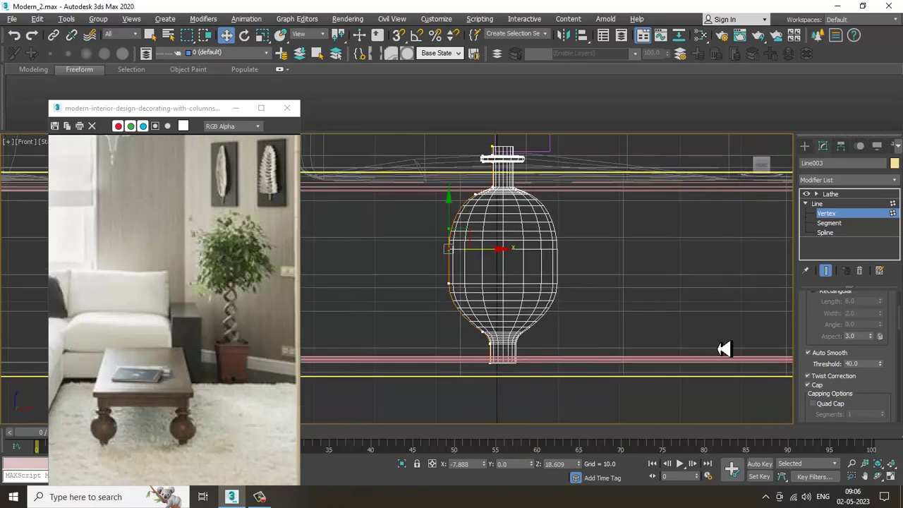
key("alt+w")
key("alt+w")
middle_click_drag(695, 362, 695, 296, "alt")
left_click(848, 194)
middle_click_drag(562, 321, 514, 323, "alt")
scroll(521, 350, "up", 1)
scroll(514, 323, "up", 3)
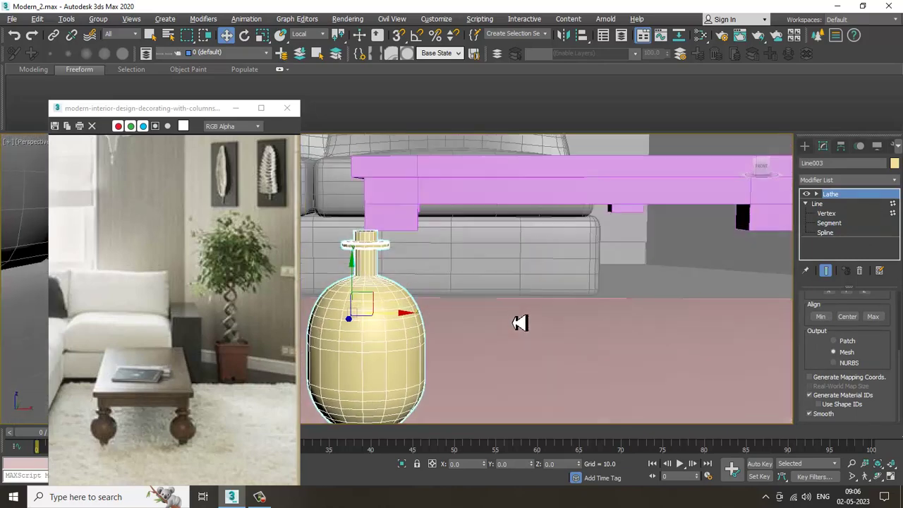
key("alt+w")
middle_click_drag(663, 217, 654, 214)
key("alt+w")
middle_click_drag(443, 267, 500, 269)
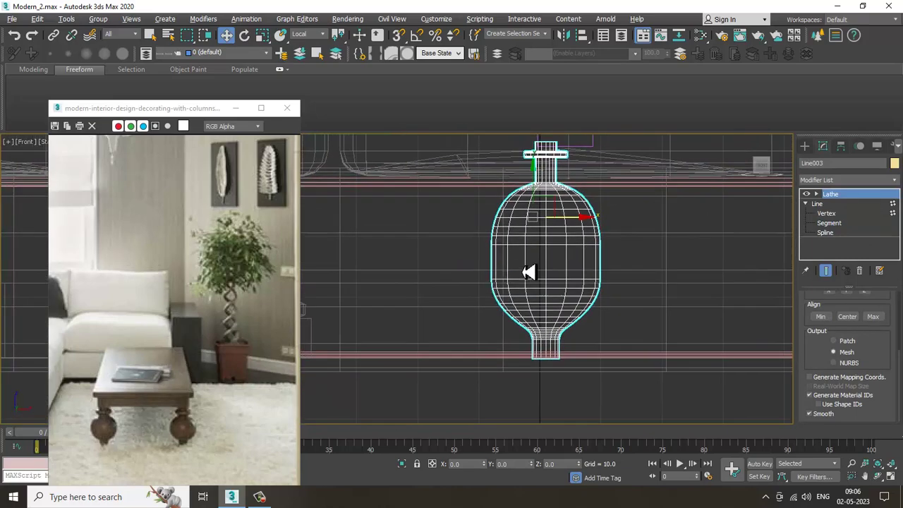
Reopen the profile's vertices and delete the upper side vertex of the bulge
scroll(506, 269, "up", 4)
left_click(818, 203)
left_click(826, 213)
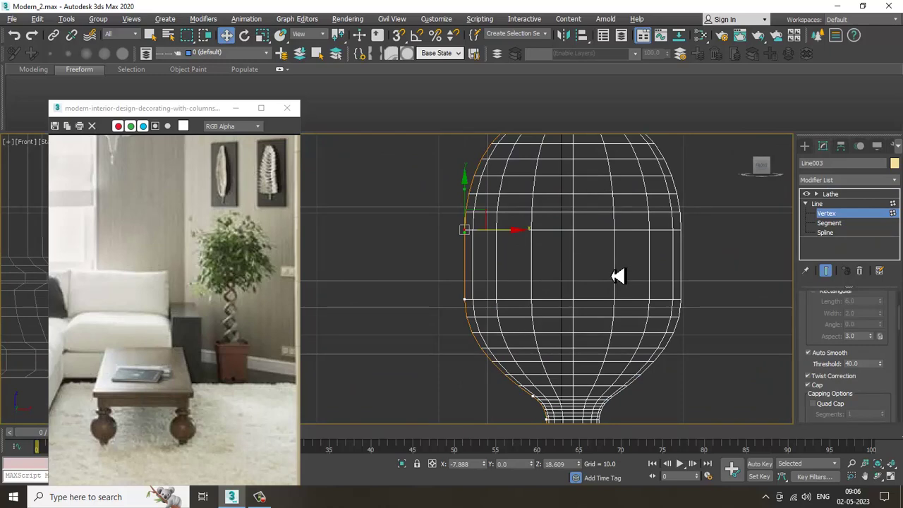
scroll(593, 283, "up", 1)
middle_click_drag(592, 255, 576, 340)
scroll(576, 340, "down", 1)
key("Delete")
Refine the bulge's upper curve with one new vertex above the remaining side vertex
middle_click_drag(553, 309, 551, 238)
right_click(476, 219)
left_click(452, 257)
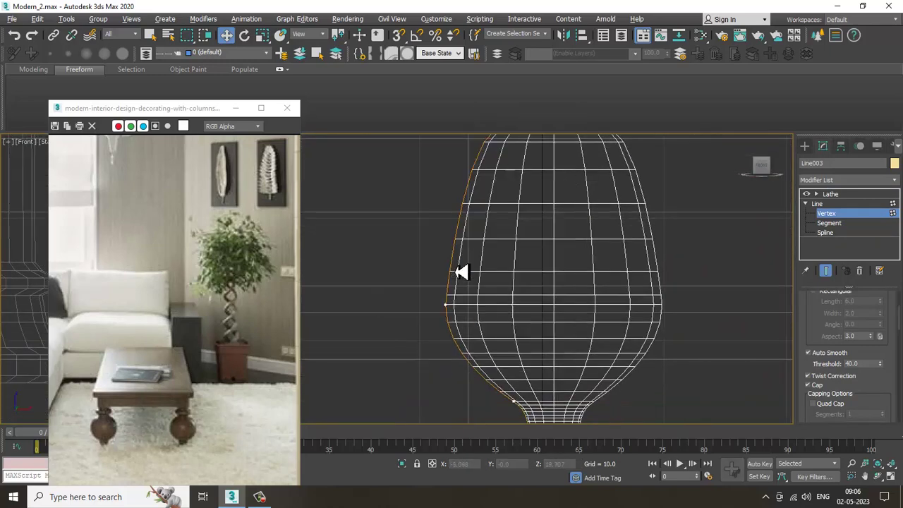
left_click(456, 227)
right_click(524, 235)
middle_click_drag(524, 235, 552, 258)
key("1")
key("1")
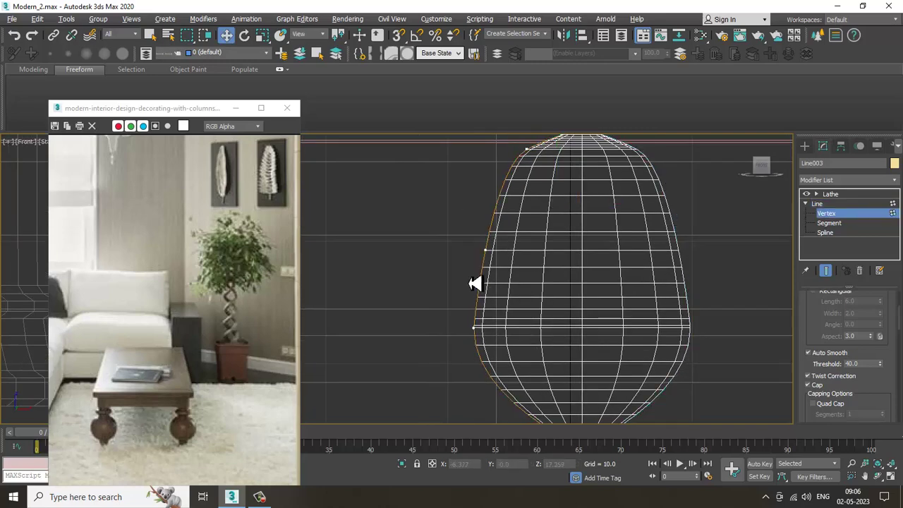
Move the new vertex outward, try another tangent type on the lower side vertex and undo that type change
left_click(485, 250)
left_click_drag(525, 258, 510, 257)
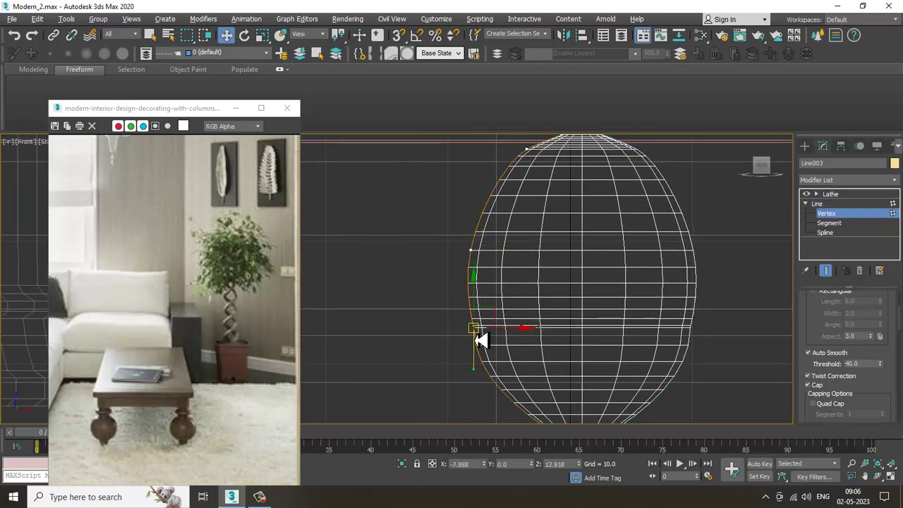
right_click(467, 285)
left_click(465, 275)
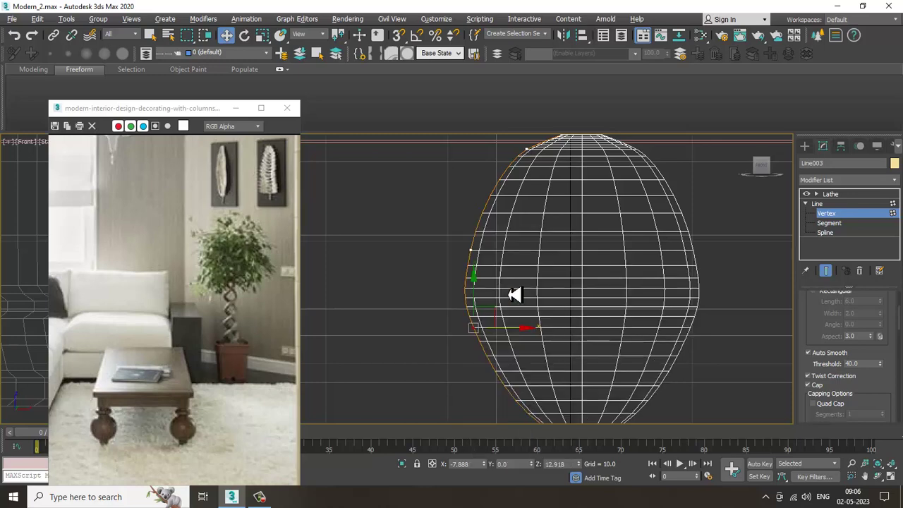
key("ctrl+z")
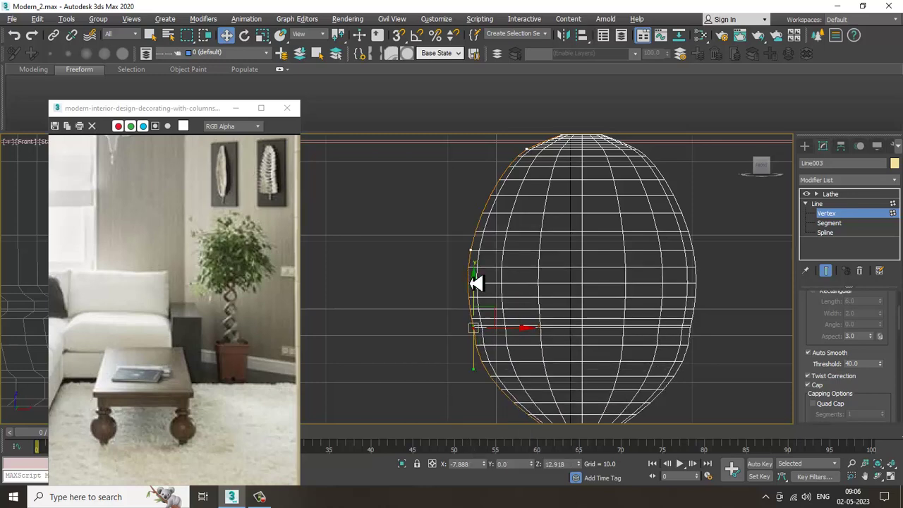
Try raising the new vertex and adjusting the lower one, and undo all edits back to the deleted side vertex
left_click(470, 250)
mouse_move(473, 221)
left_mouse_down()
mouse_move(474, 201)
mouse_move(473, 212)
left_mouse_up()
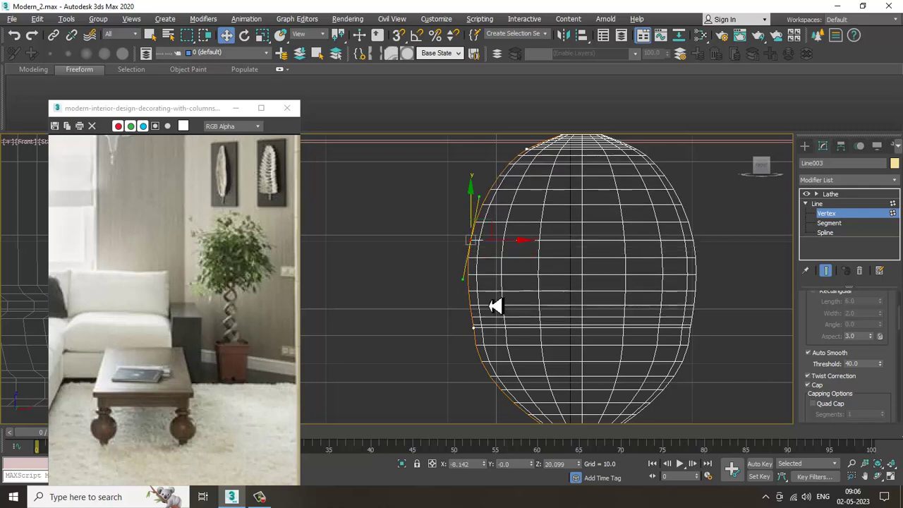
left_click(473, 327)
left_click_drag(481, 378, 531, 356)
key("ctrl+z")
key("ctrl+z")
key("ctrl+z")
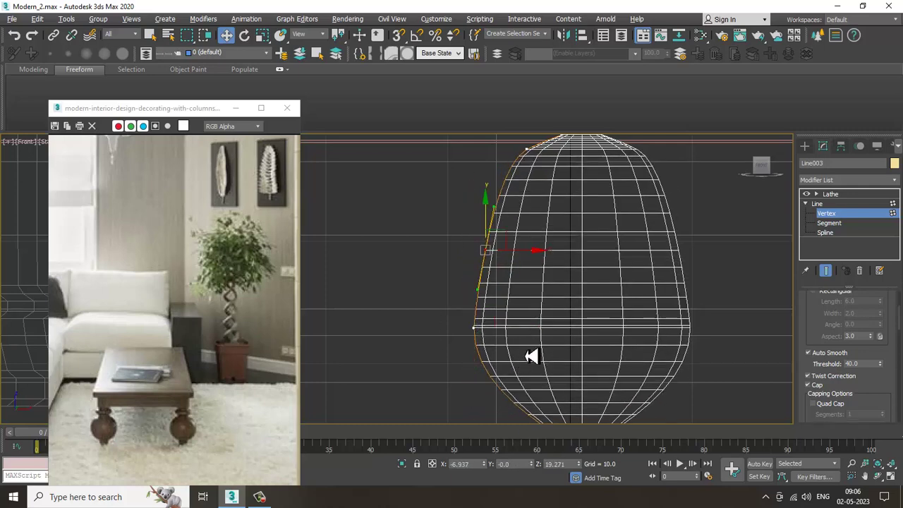
key("ctrl+z")
key("ctrl+z")
Raise the bulge's lower side vertex to about Z 13.9 and return to the Lathe level
scroll(538, 297, "down", 3)
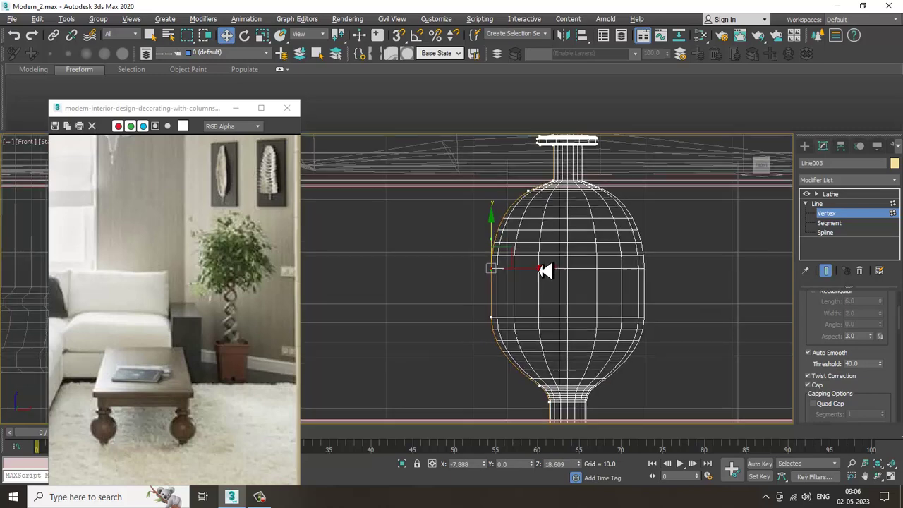
left_click(492, 325)
mouse_move(498, 290)
left_mouse_down()
mouse_move(501, 256)
mouse_move(515, 282)
left_mouse_up()
middle_click_drag(515, 282, 530, 321)
scroll(530, 321, "down", 2)
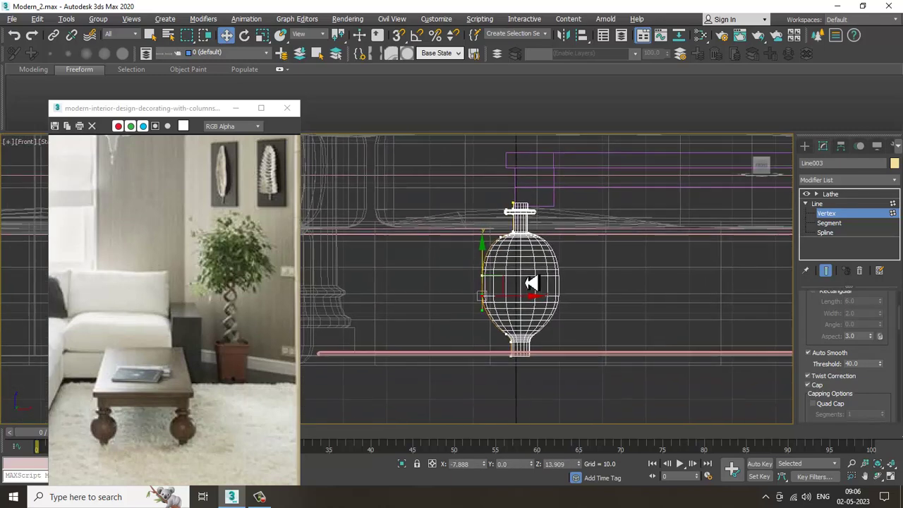
scroll(555, 266, "up", 2)
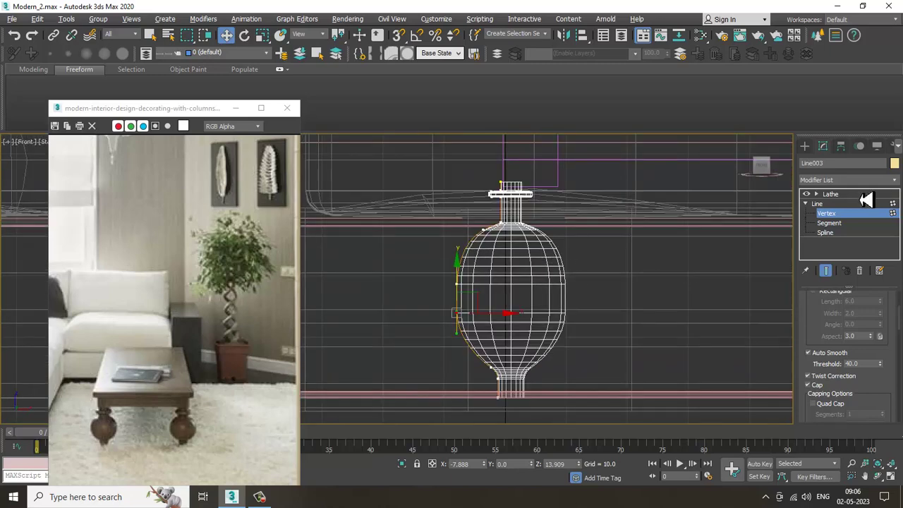
left_click(866, 196)
scroll(685, 256, "down", 2)
scroll(614, 262, "up", 1)
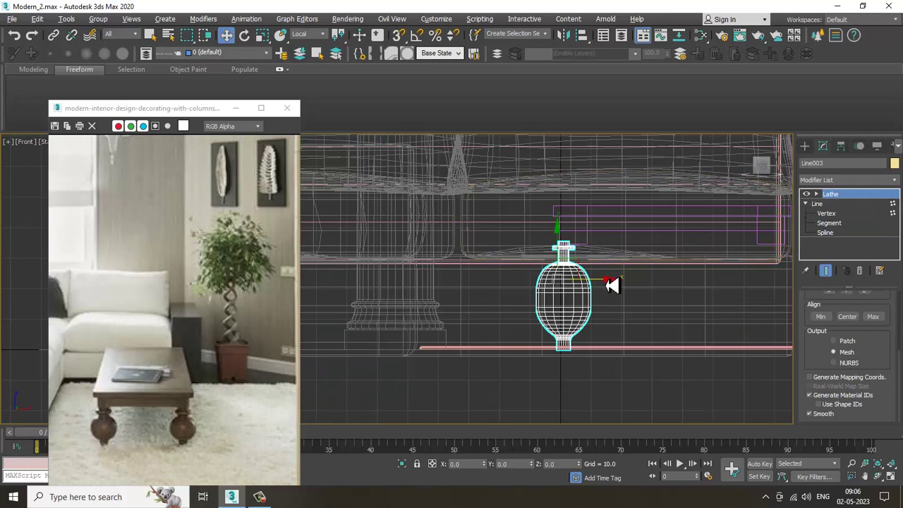
Shift the lathed leg sideways under the coffee table's corner block in the Front view and select the table
left_click_drag(611, 284, 620, 284)
left_click(639, 212)
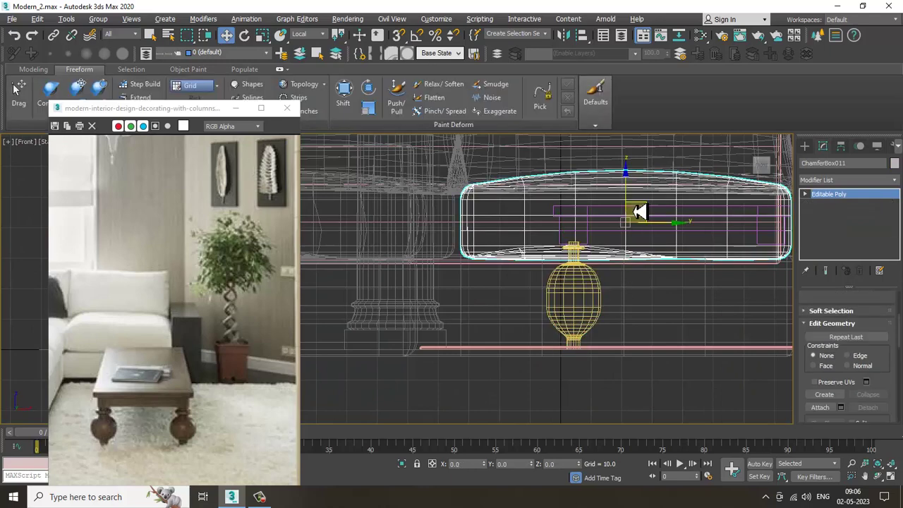
key("Delete")
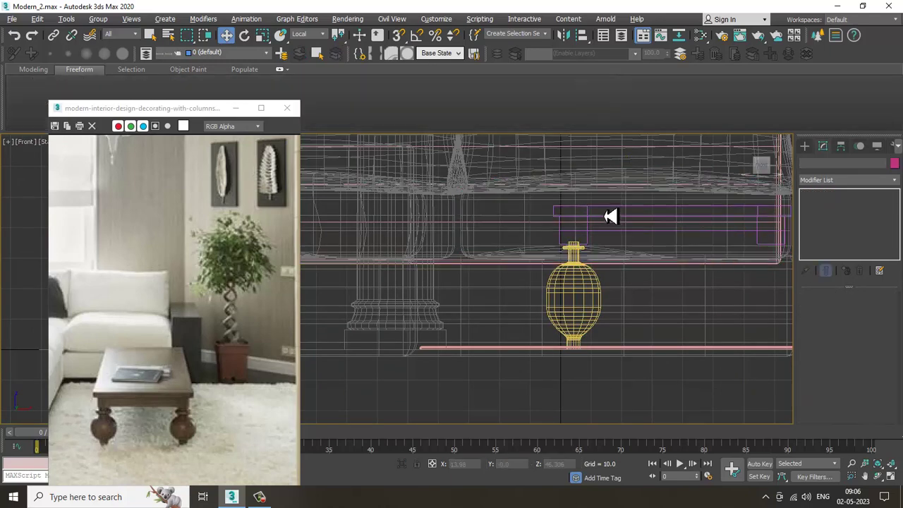
left_click(616, 208)
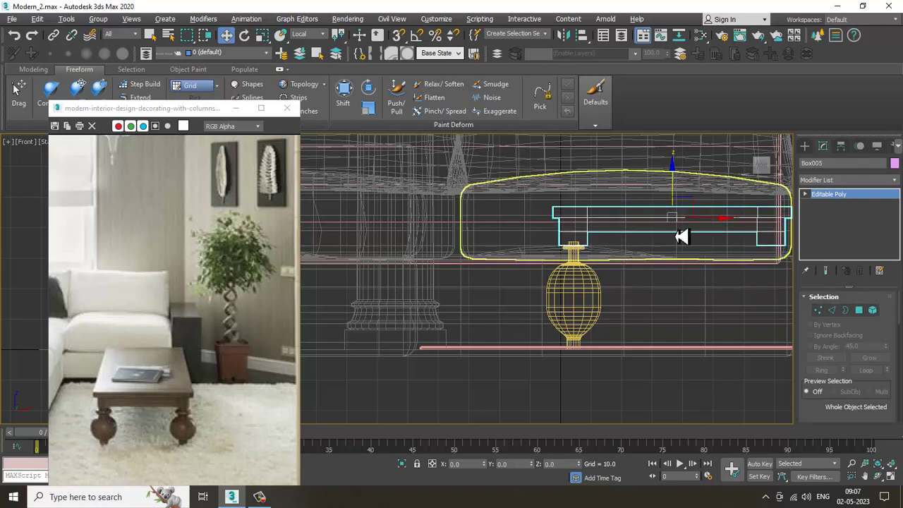
Select the lathed leg and move it in the Top view onto the tabletop's near corner
key("alt+w")
key("alt+w")
middle_click_drag(664, 322, 606, 276, "alt")
scroll(593, 272, "down", 4)
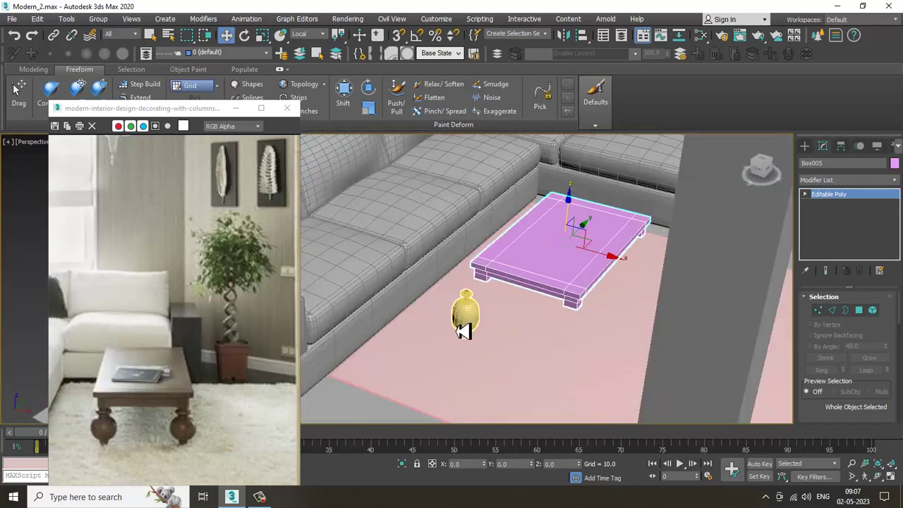
left_click(462, 332)
key("alt+w")
key("alt+w")
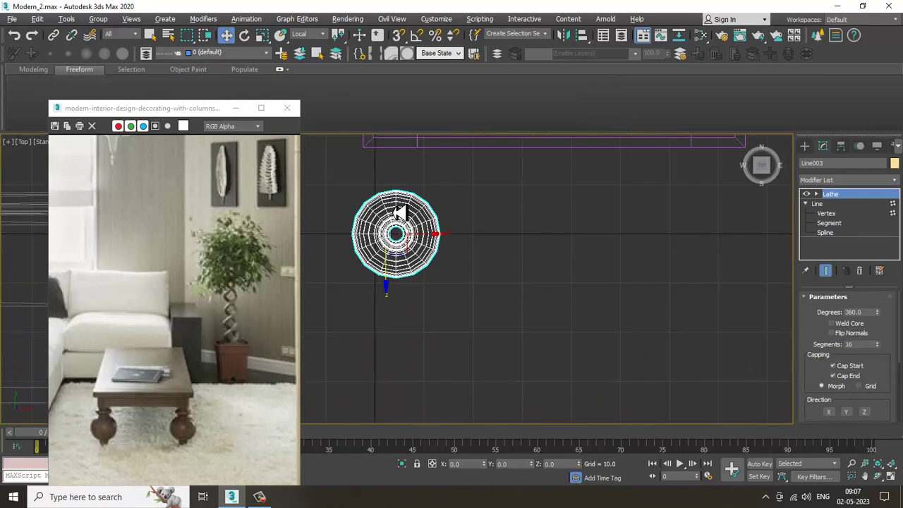
scroll(400, 212, "down", 4)
middle_click_drag(400, 212, 520, 246)
scroll(520, 246, "up", 2)
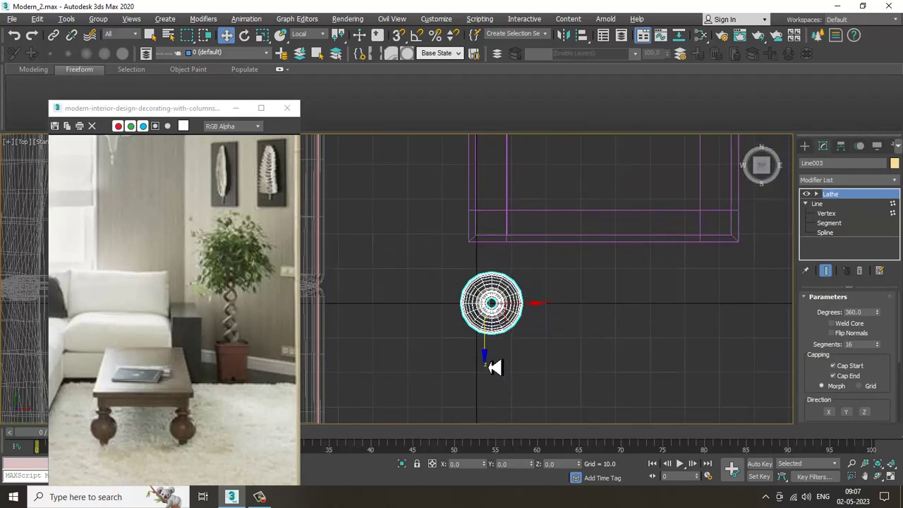
left_click_drag(492, 365, 499, 286)
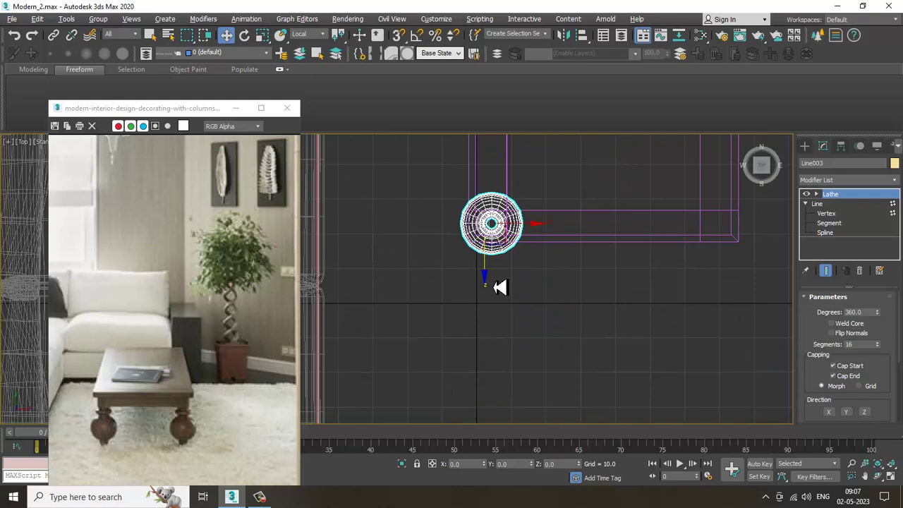
Examine how the leg sits under the table's near corner in the Perspective and Top views
key("alt+w")
key("alt+w")
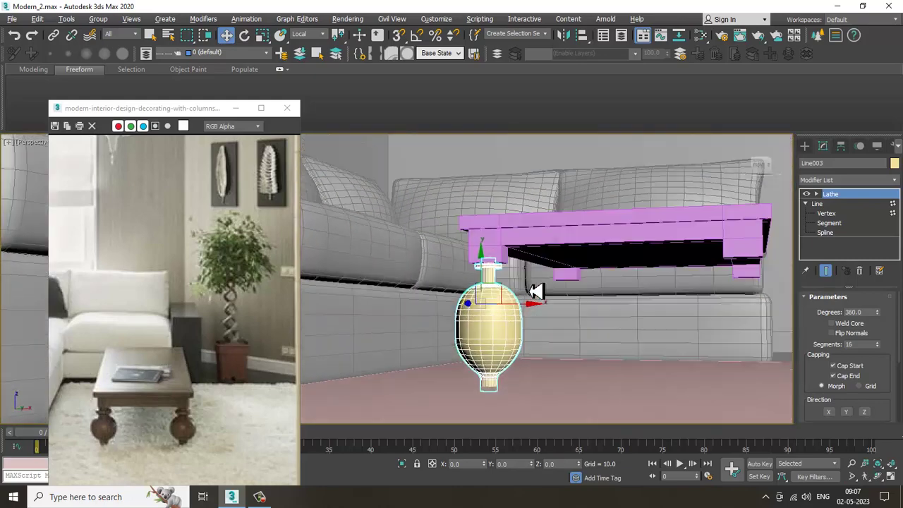
middle_click_drag(536, 290, 569, 315, "alt")
scroll(534, 309, "down", 3)
key("alt+w")
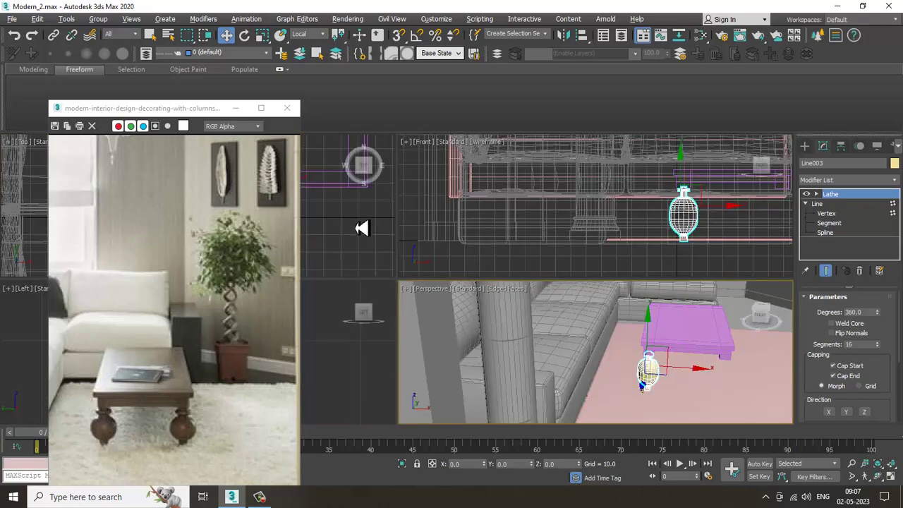
right_click(359, 224)
key("z")
key("alt+w")
scroll(407, 218, "down", 5)
middle_click_drag(421, 233, 477, 274)
scroll(515, 293, "down", 1)
middle_click_drag(521, 294, 478, 299)
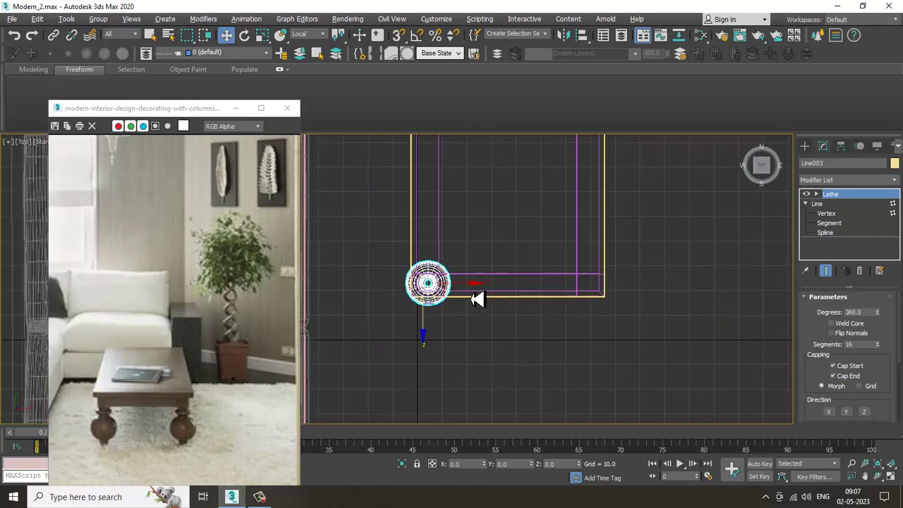
scroll(484, 283, "up", 2)
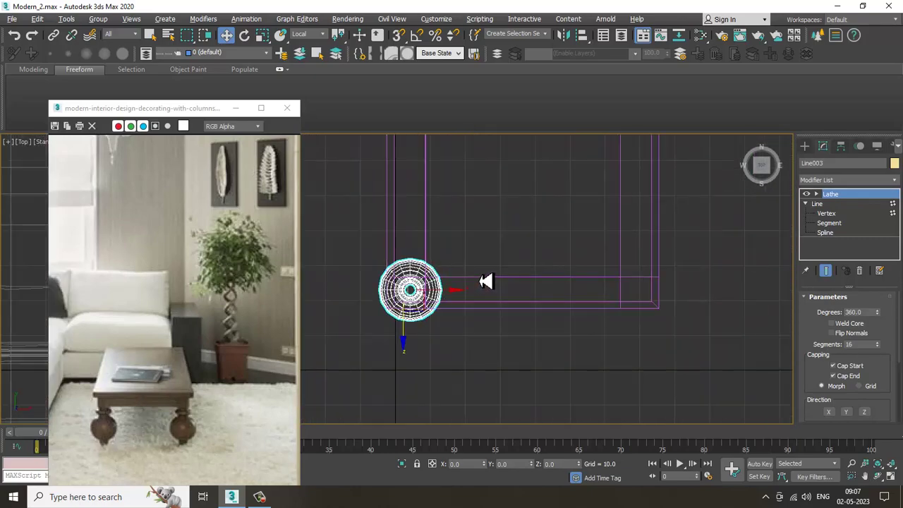
scroll(485, 280, "up", 2)
key("alt+w")
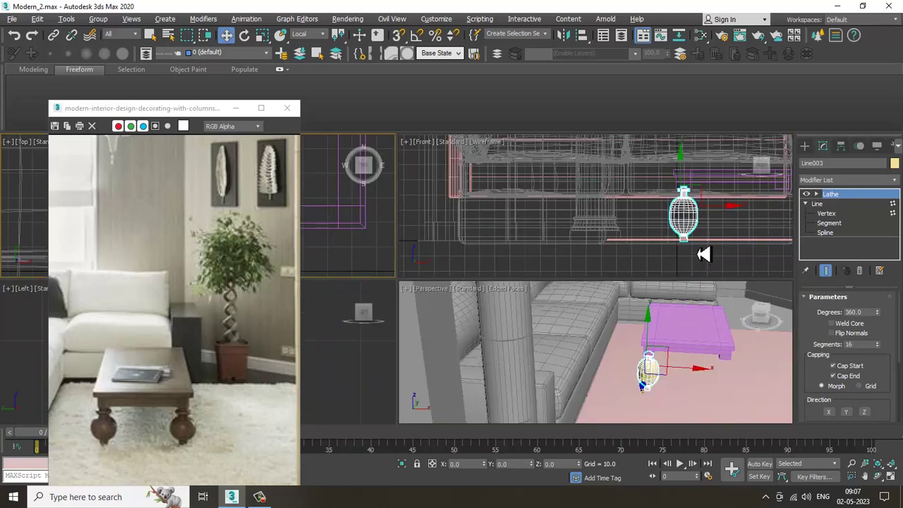
Try scaling the lathed leg down vertically to about 79% in the Front view
key("alt+w")
key("z")
key("e")
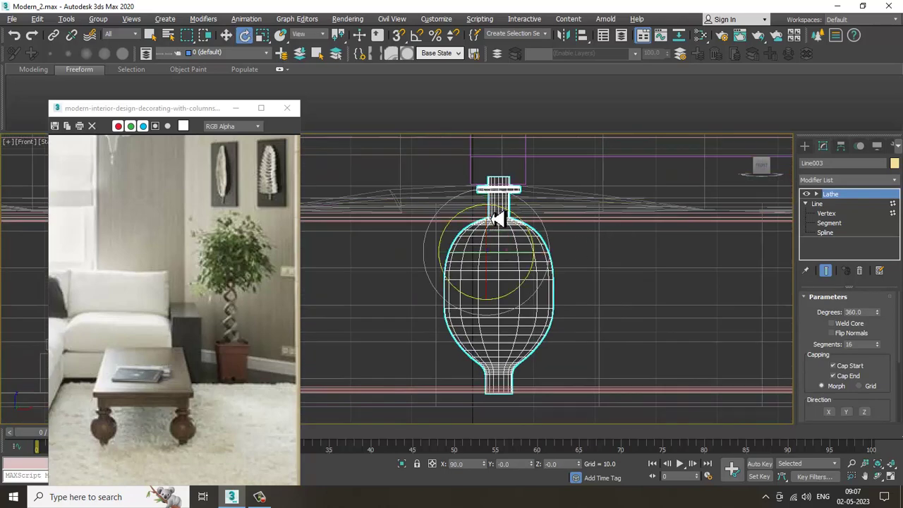
key("r")
left_click_drag(496, 195, 499, 222)
scroll(524, 234, "down", 2)
middle_click_drag(529, 242, 525, 258)
scroll(525, 259, "up", 2)
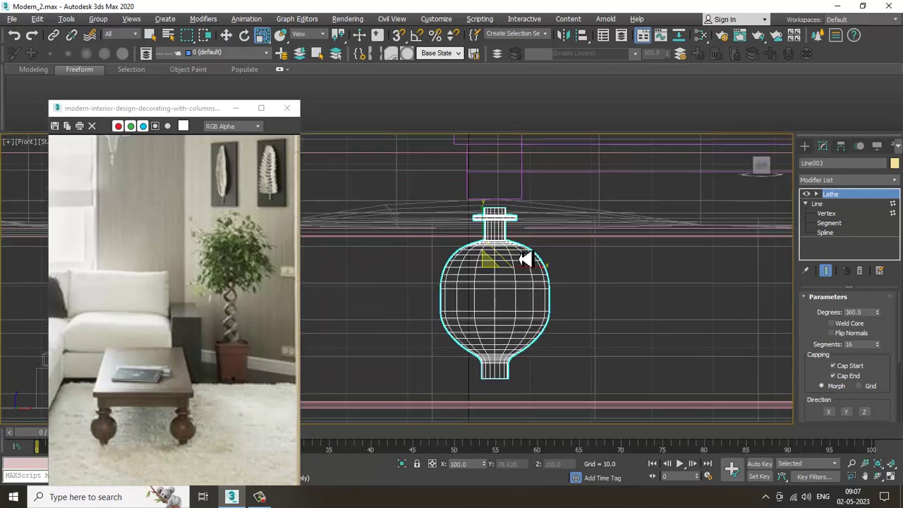
scroll(548, 242, "down", 3)
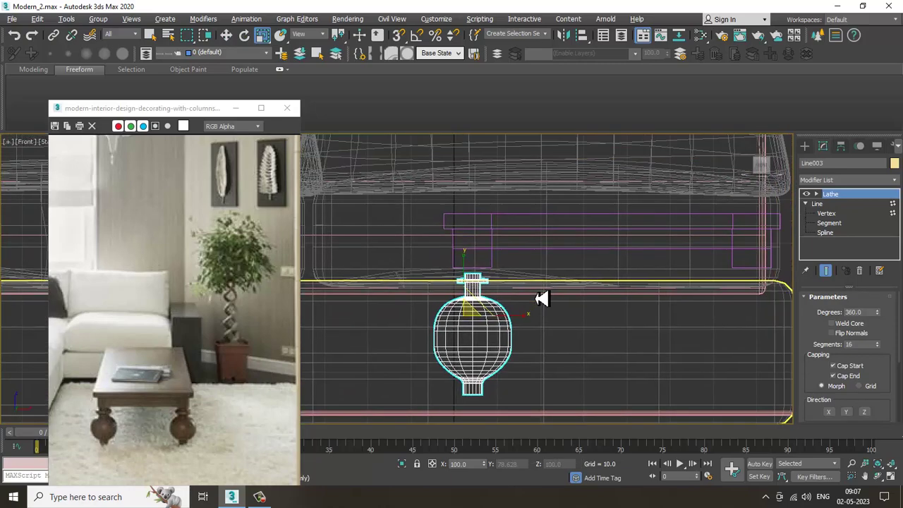
scroll(522, 293, "up", 3)
middle_click_drag(503, 288, 506, 290)
Try raising the profile's upper neck and collar vertices by about 2.6 units, and adjust the neck's base vertices upward
key("1")
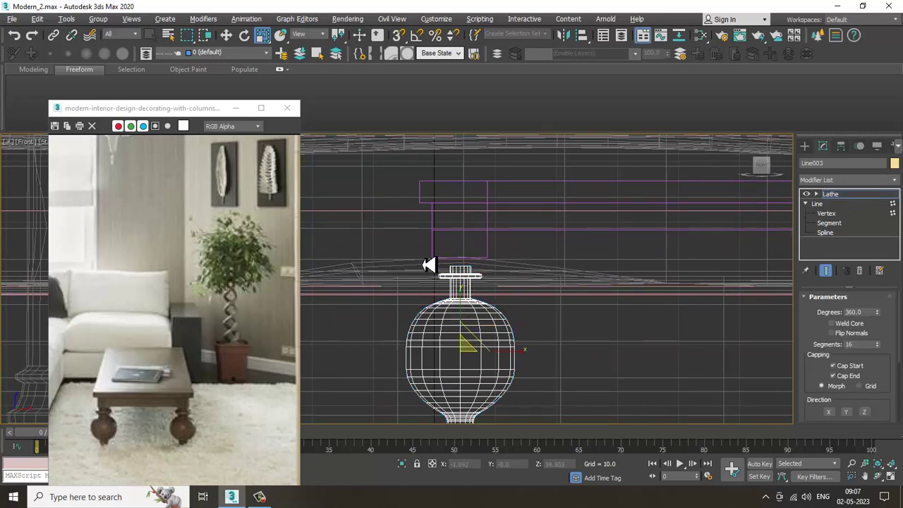
left_click(827, 213)
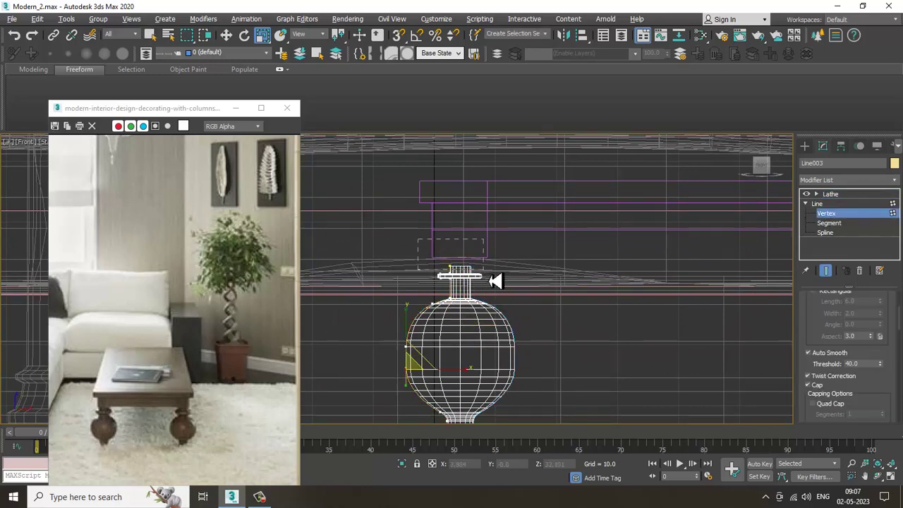
key("w")
left_click_drag(455, 240, 457, 222)
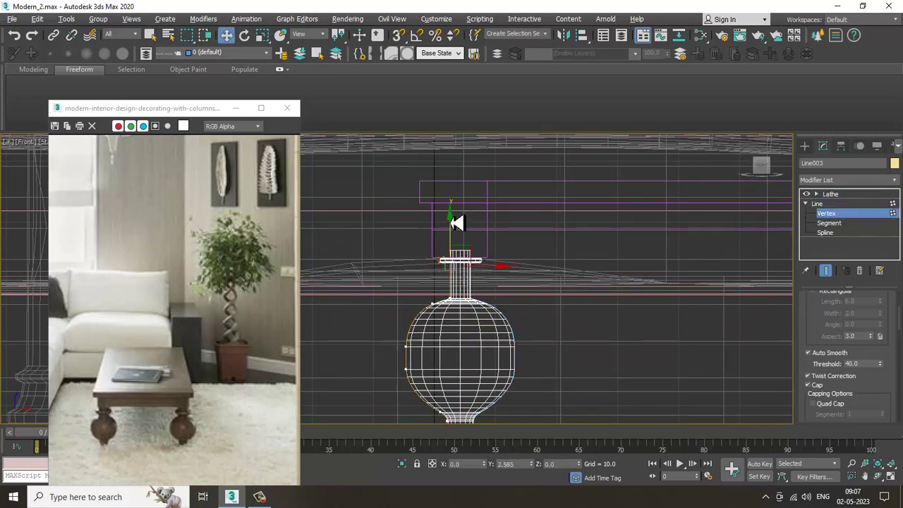
scroll(452, 294, "up", 2)
left_click_drag(389, 277, 515, 318)
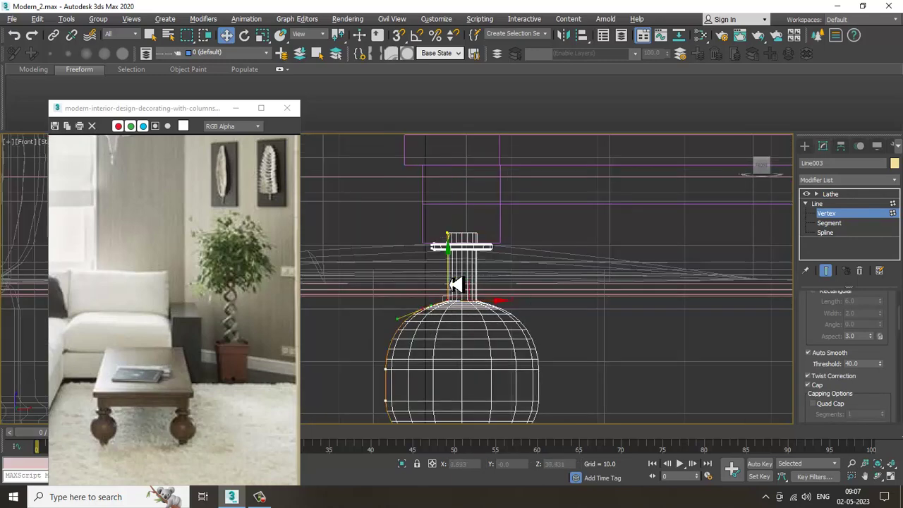
left_click_drag(449, 284, 449, 274)
Return to the Lathe level and undo the neck vertex edits and the vertical scaling
scroll(501, 353, "up", 2)
middle_click_drag(501, 353, 498, 245)
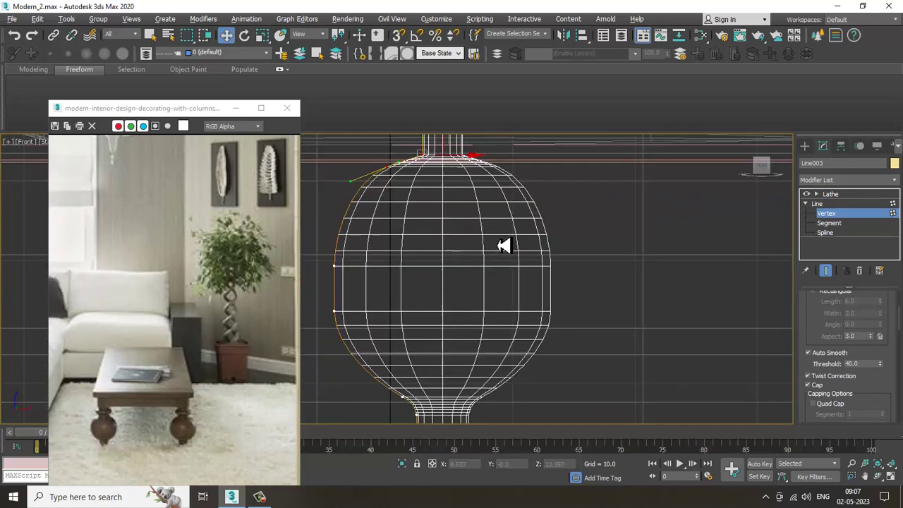
left_click(857, 194)
scroll(544, 272, "down", 3)
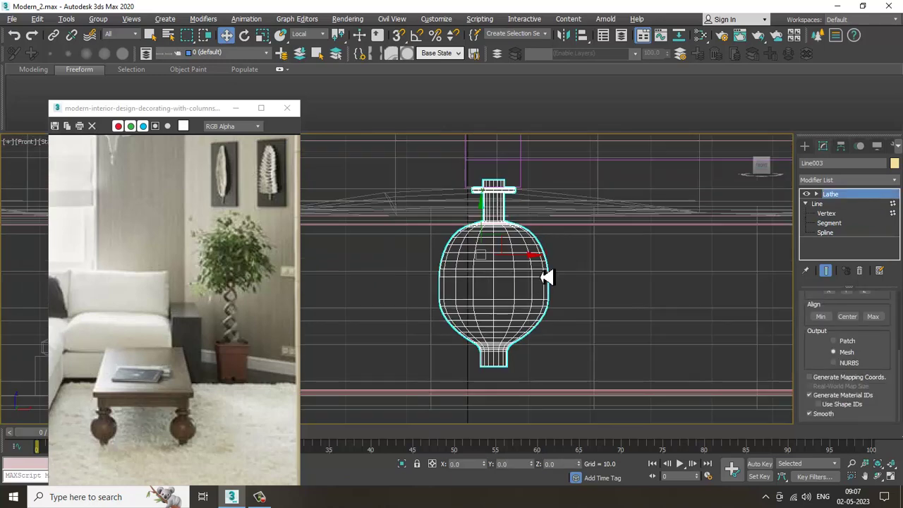
key("ctrl+z")
key("ctrl+z")
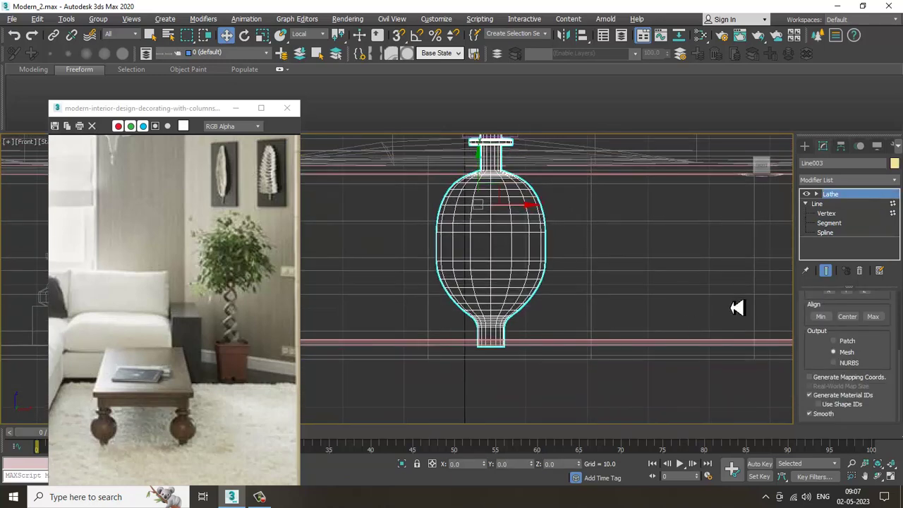
Leave the Lathe axis level and undo the accidental shift of the leg's lathe axis
scroll(516, 254, "down", 2)
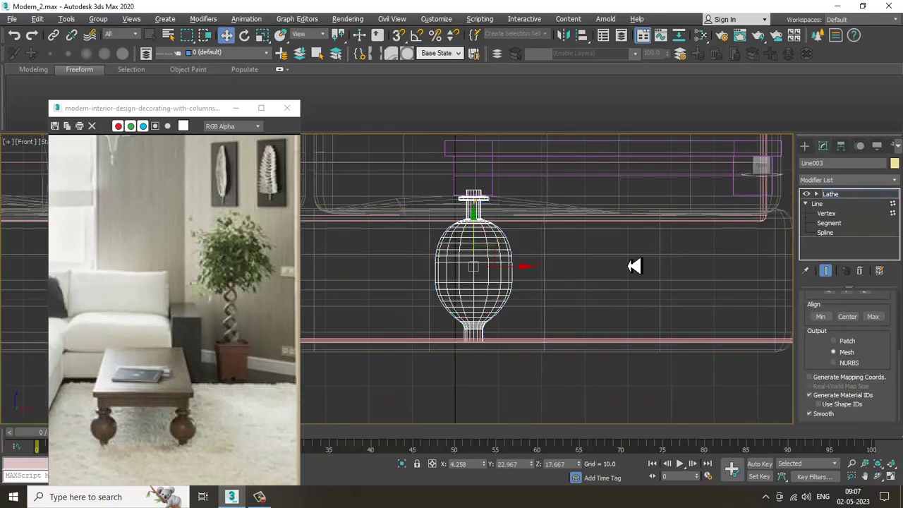
key("alt+w")
right_click(350, 251)
key("alt+w")
middle_click_drag(403, 286, 440, 292)
scroll(451, 254, "down", 3)
scroll(440, 291, "up", 5)
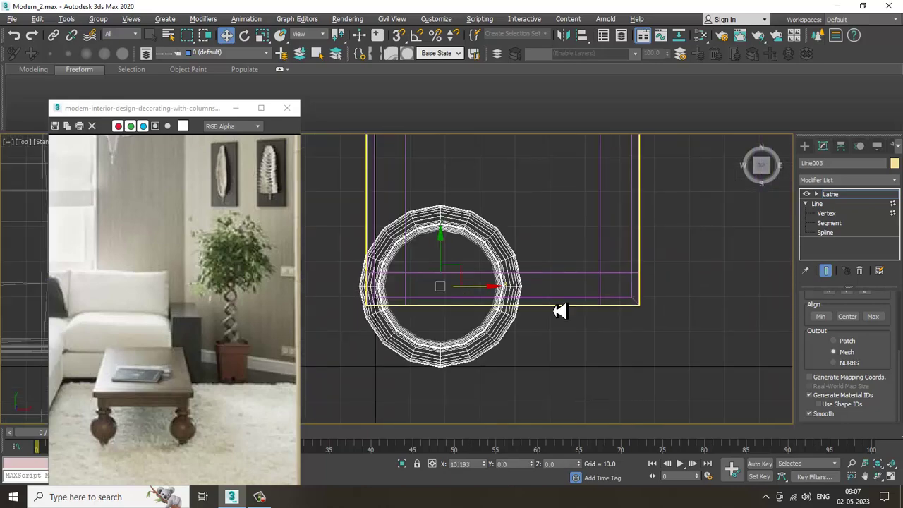
left_click(832, 195)
key("ctrl+z")
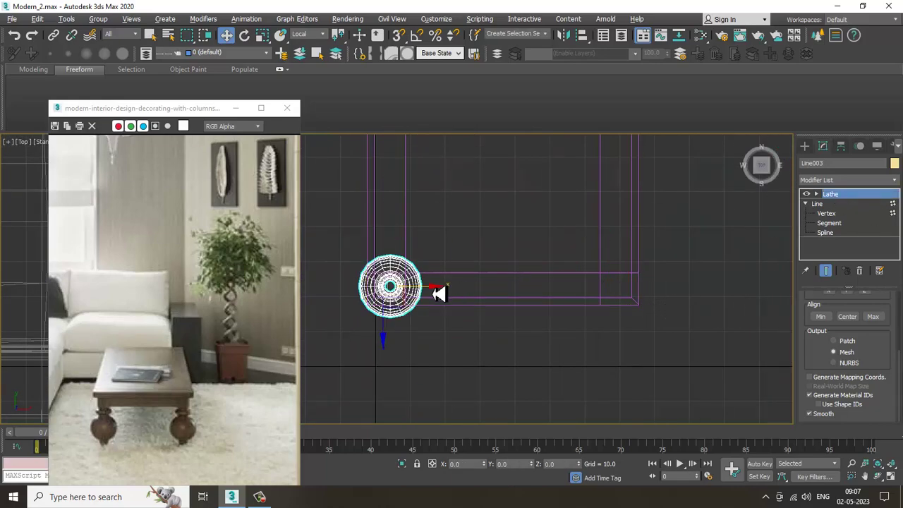
Clone the leg to the table's other near corner, and clone both near legs about 117 units to the far corners
left_click_drag(438, 293, 661, 290, "shift")
left_click(454, 295)
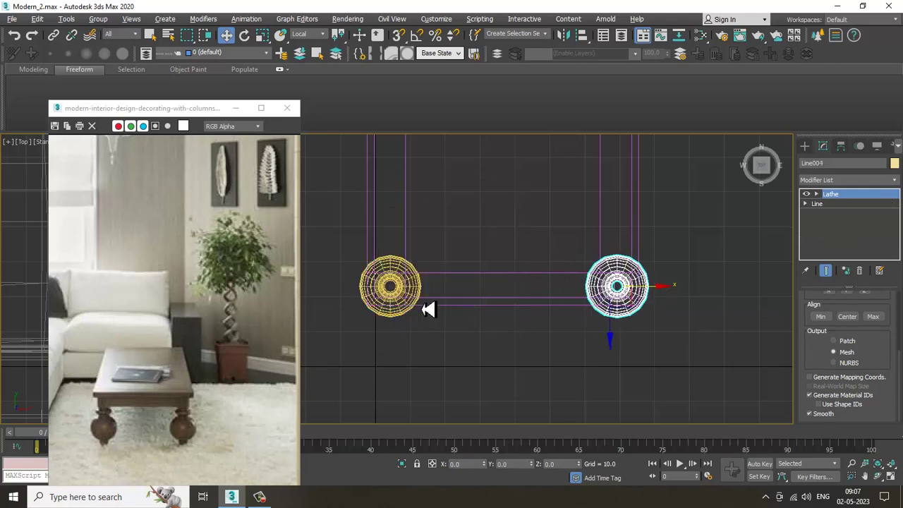
left_click(423, 291, "ctrl")
middle_click_drag(495, 346, 495, 349)
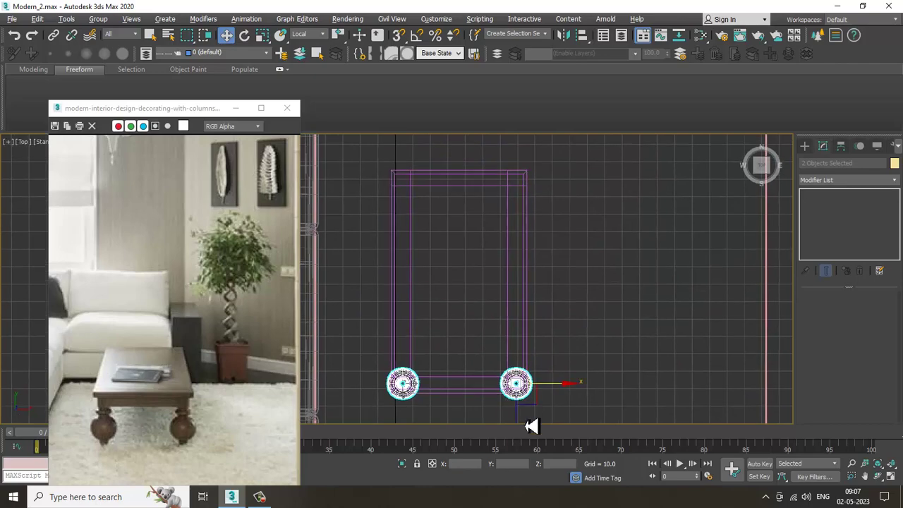
left_click_drag(522, 423, 518, 220, "shift")
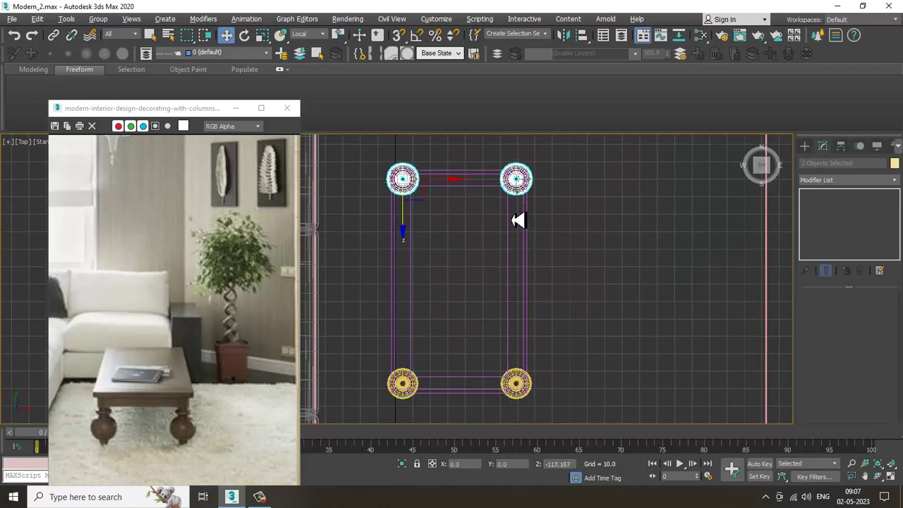
left_click(454, 302)
Examine the four legs in Perspective, checking how their necks meet the table's corner blocks
scroll(635, 301, "down", 4)
key("alt+w")
middle_click(625, 362)
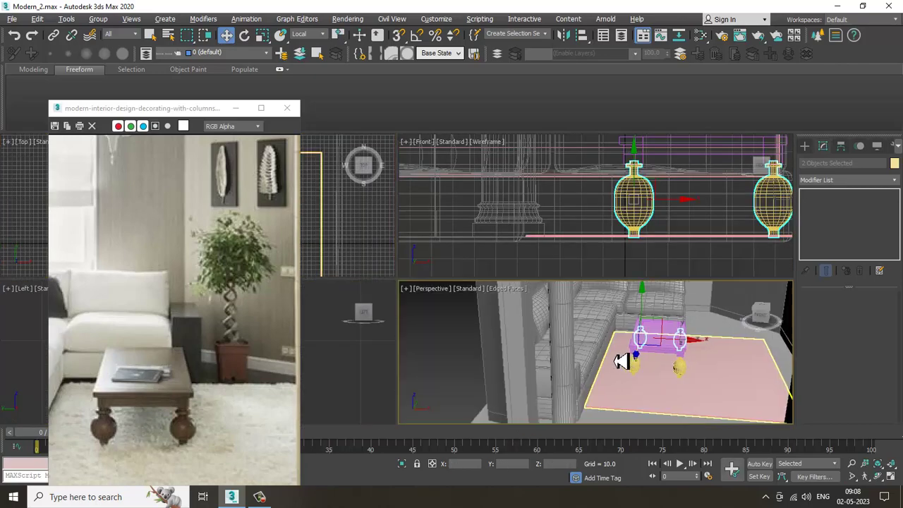
key("alt+w")
mouse_move(613, 306)
middle_mouse_down("alt")
mouse_move(617, 272)
mouse_move(592, 292)
mouse_move(581, 263)
mouse_move(562, 292)
mouse_move(578, 302)
mouse_move(532, 346)
middle_mouse_up("alt")
left_click(581, 264)
scroll(574, 300, "down", 3)
mouse_move(532, 346)
middle_mouse_down("alt")
mouse_move(550, 311)
mouse_move(520, 344)
mouse_move(524, 360)
middle_mouse_up("alt")
scroll(526, 358, "up", 4)
left_click(527, 324)
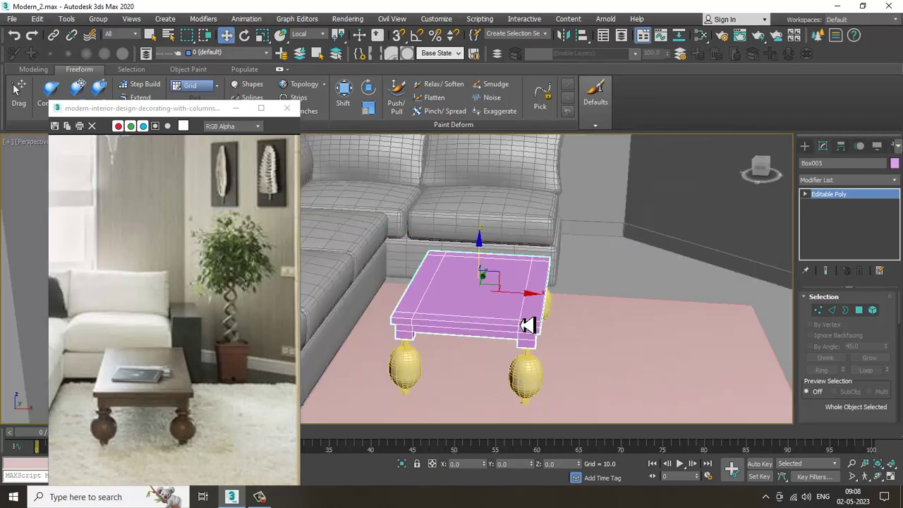
middle_click_drag(527, 325, 554, 308, "alt")
scroll(548, 336, "up", 2)
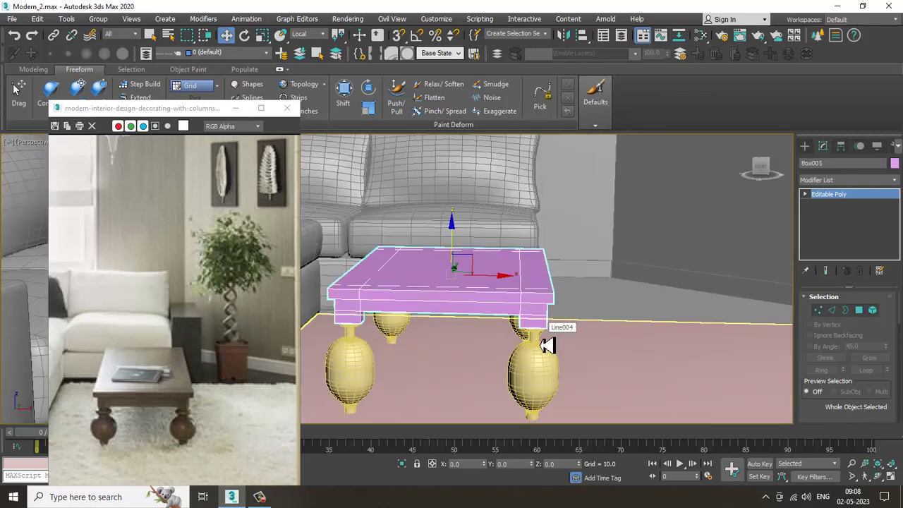
scroll(546, 343, "up", 2)
left_click(544, 341)
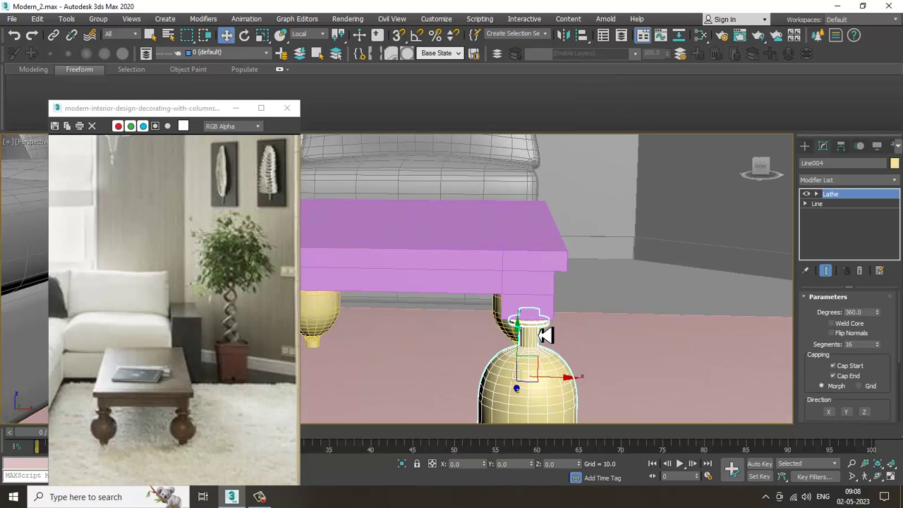
Select all objects in the scene and assign them one uniform grey object colour, leaving the Slate Material Editor minimized
scroll(546, 334, "down", 6)
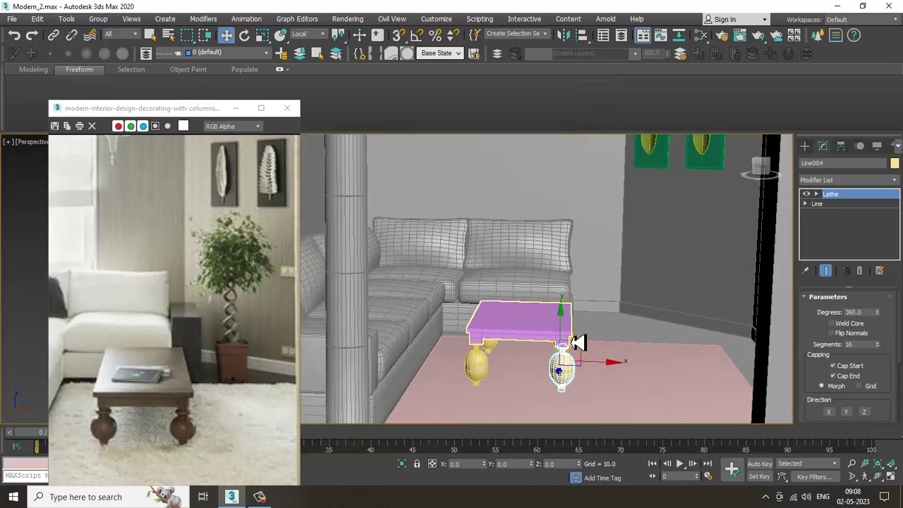
key("ctrl+a")
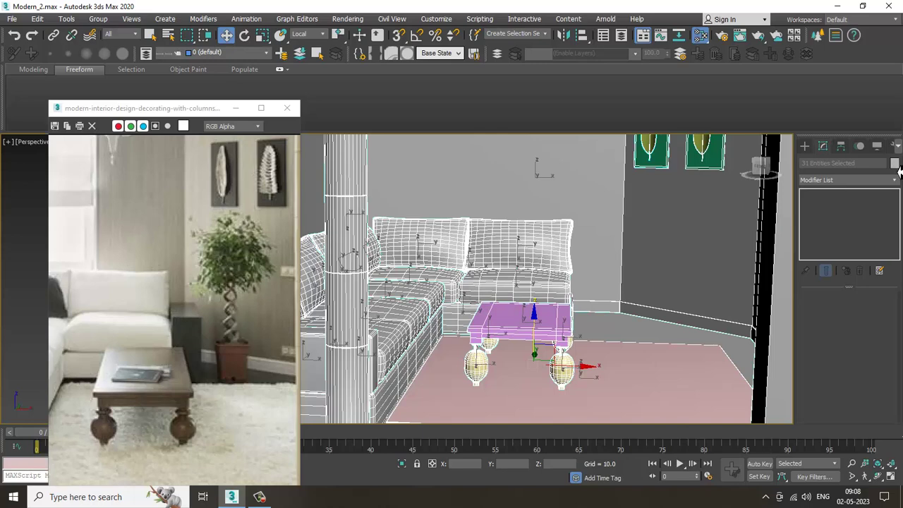
key("m")
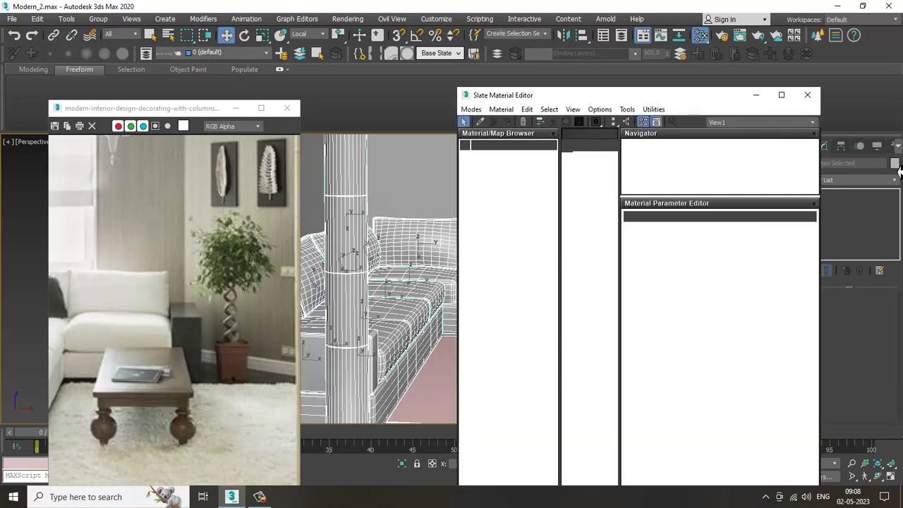
left_click(895, 163)
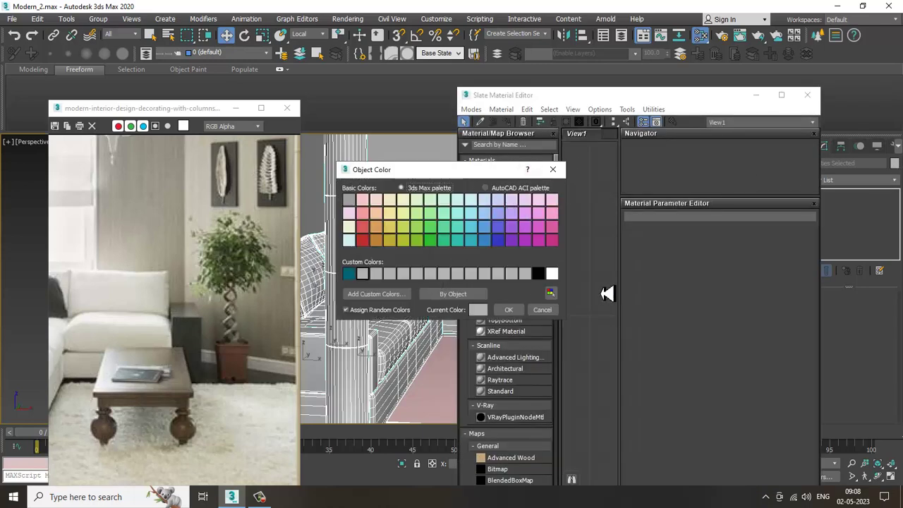
left_click(508, 310)
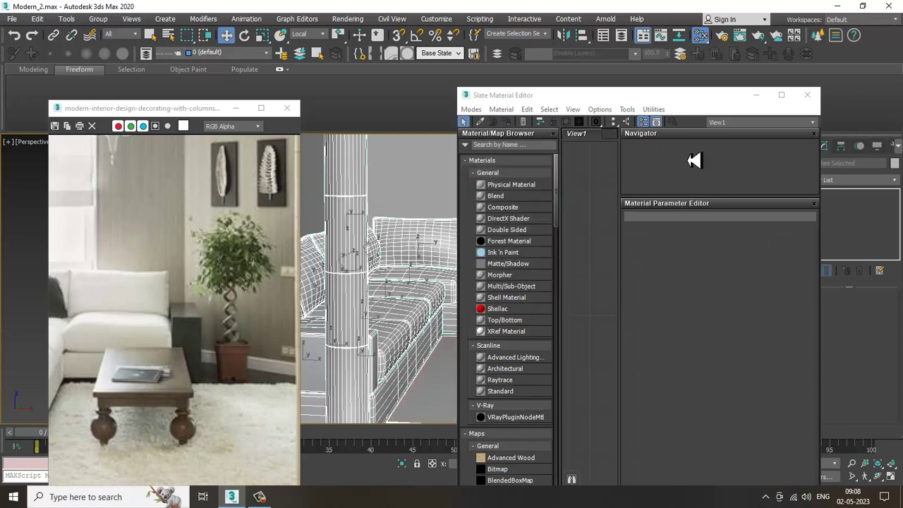
left_click(755, 95)
Examine the whole grey room in Perspective with and without edged faces, and compare it with the full reference photo
scroll(585, 377, "down", 10)
scroll(666, 282, "up", 6)
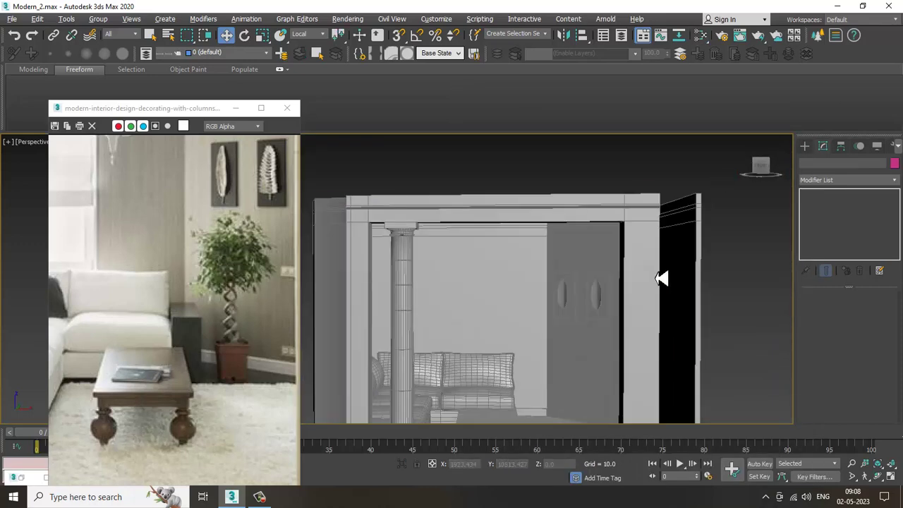
scroll(661, 279, "up", 4)
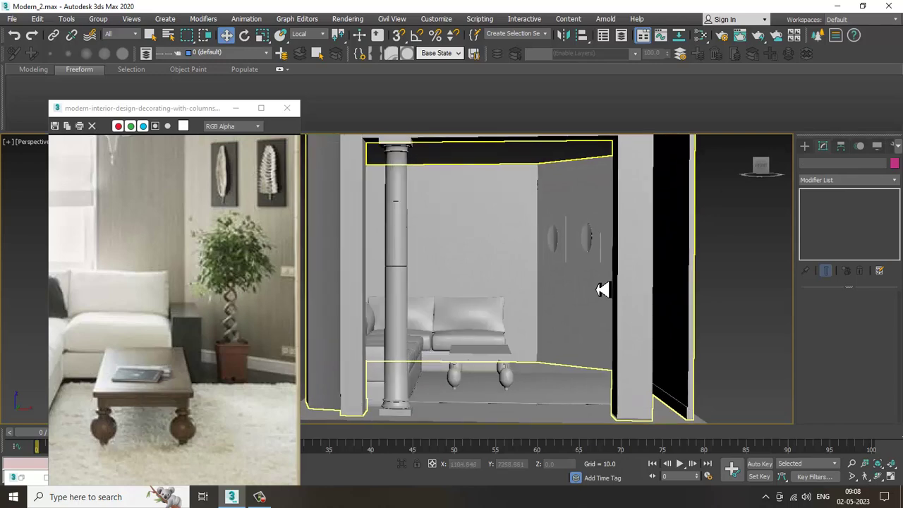
middle_click_drag(603, 290, 603, 299)
key("F4")
middle_click_drag(533, 347, 540, 343, "alt")
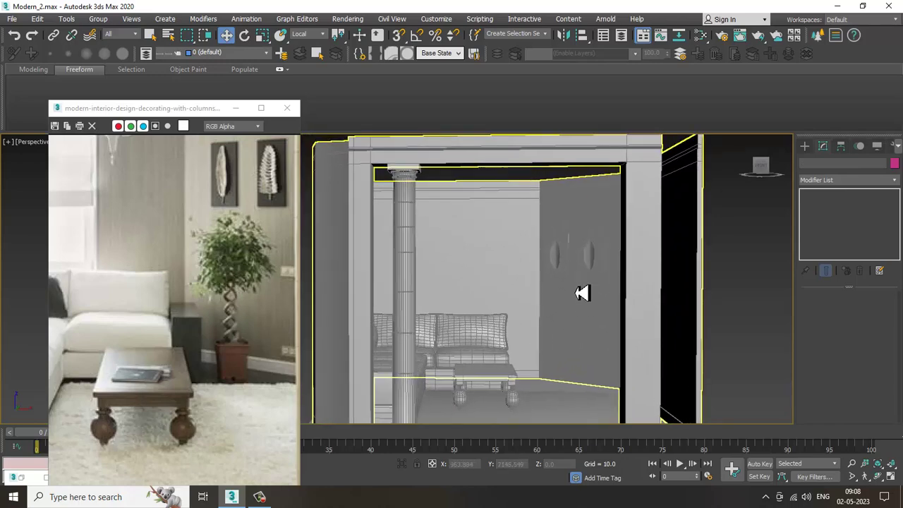
scroll(101, 309, "down", 3)
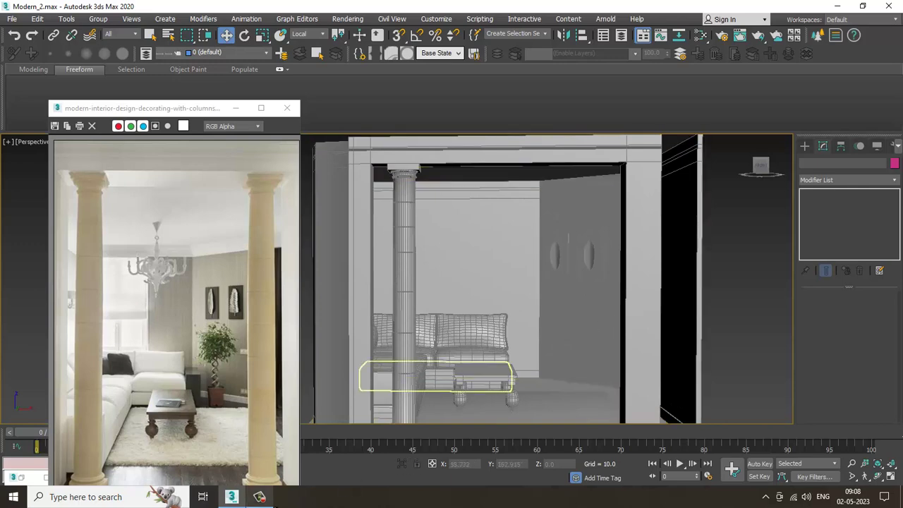
left_click(266, 497)
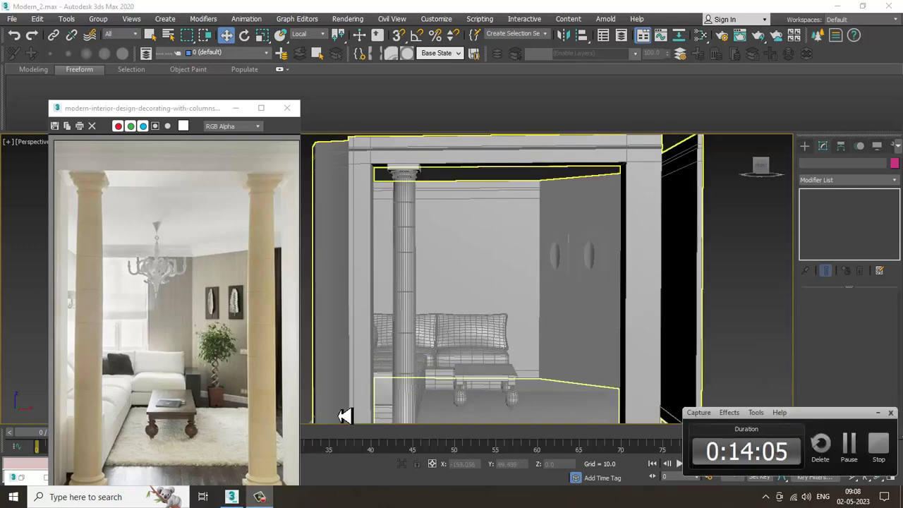
left_click(878, 413)
middle_click_drag(589, 315, 641, 288)
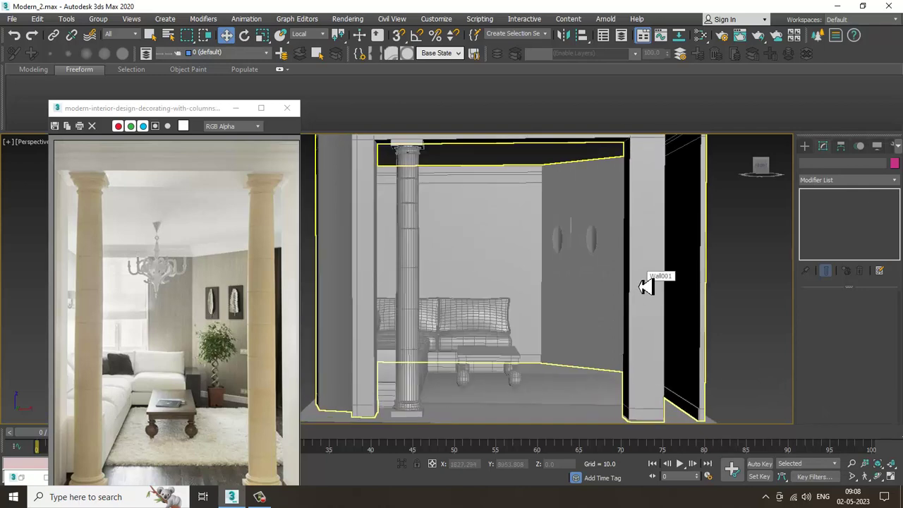